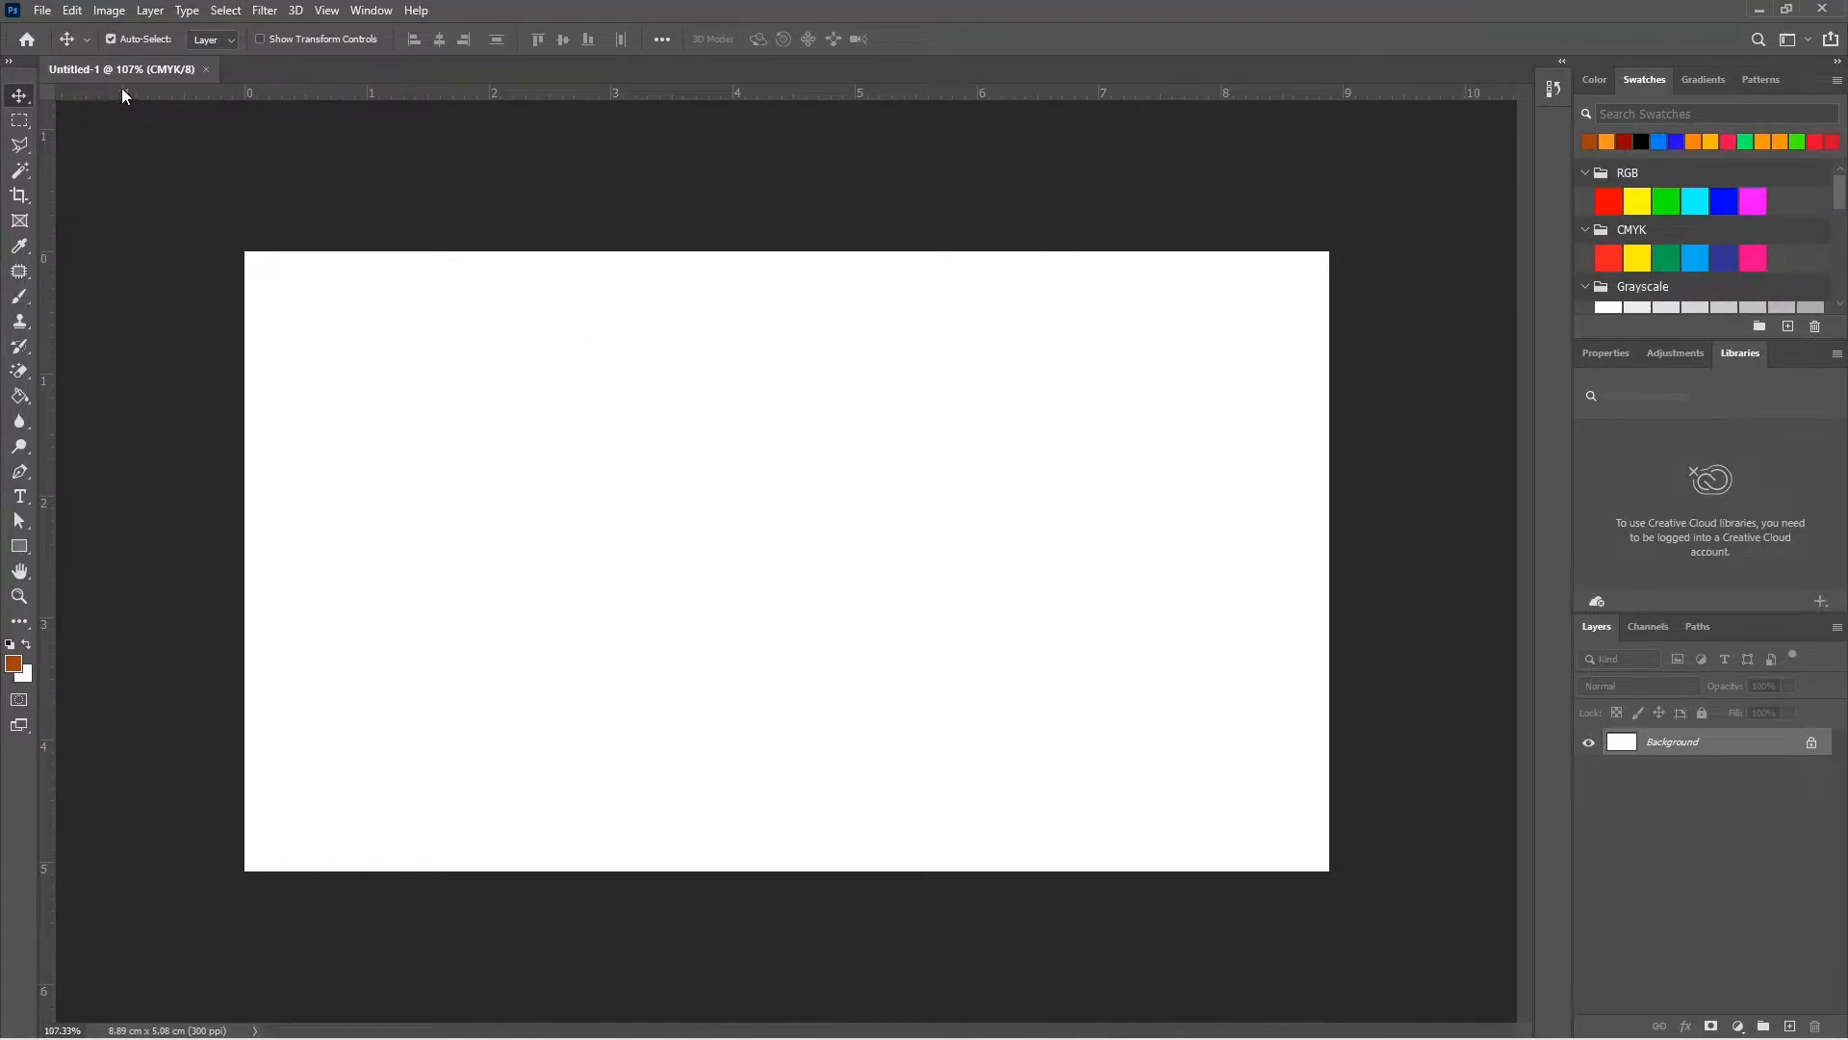
Show the rulers and place guides along all four edges of the canvas.
{"action": "key", "text": "ctrl+r"}
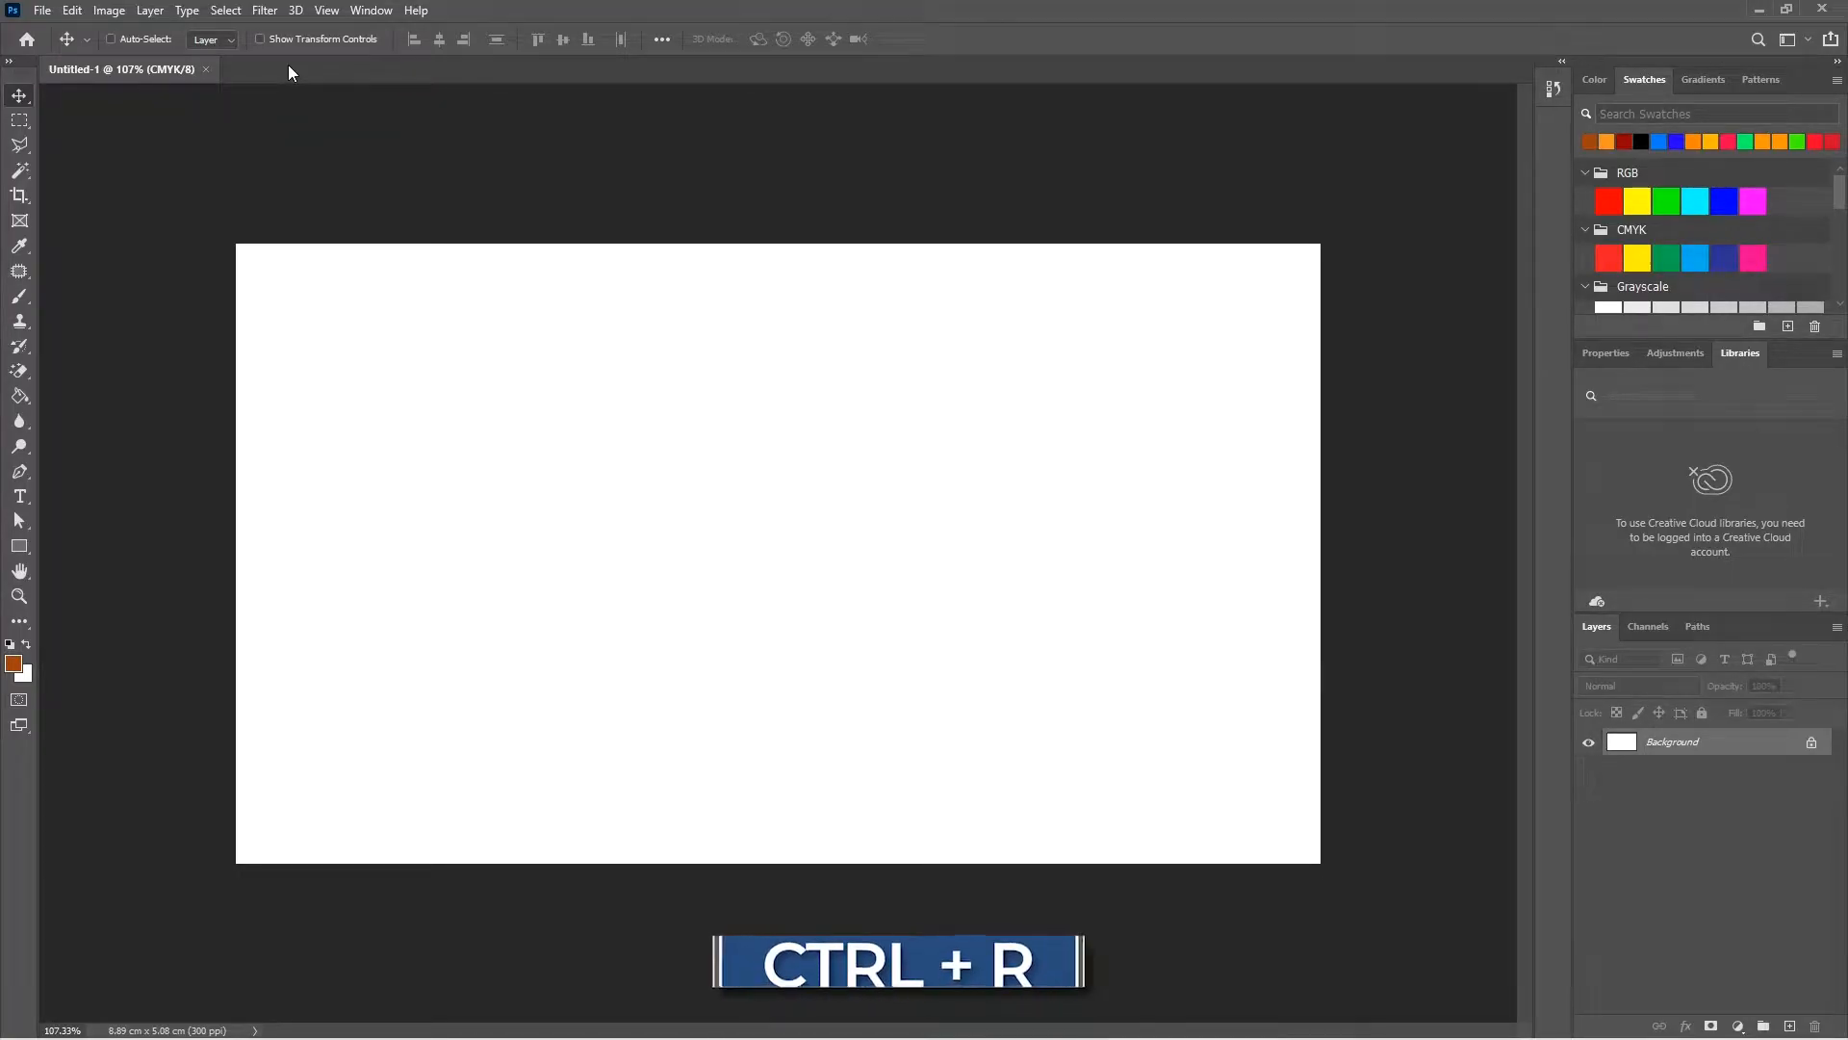
{"action": "key", "text": "ctrl+r"}
{"action": "left_click_drag", "start_coordinate": [43, 226], "coordinate": [247, 221]}
{"action": "left_click_drag", "start_coordinate": [364, 94], "coordinate": [384, 250]}
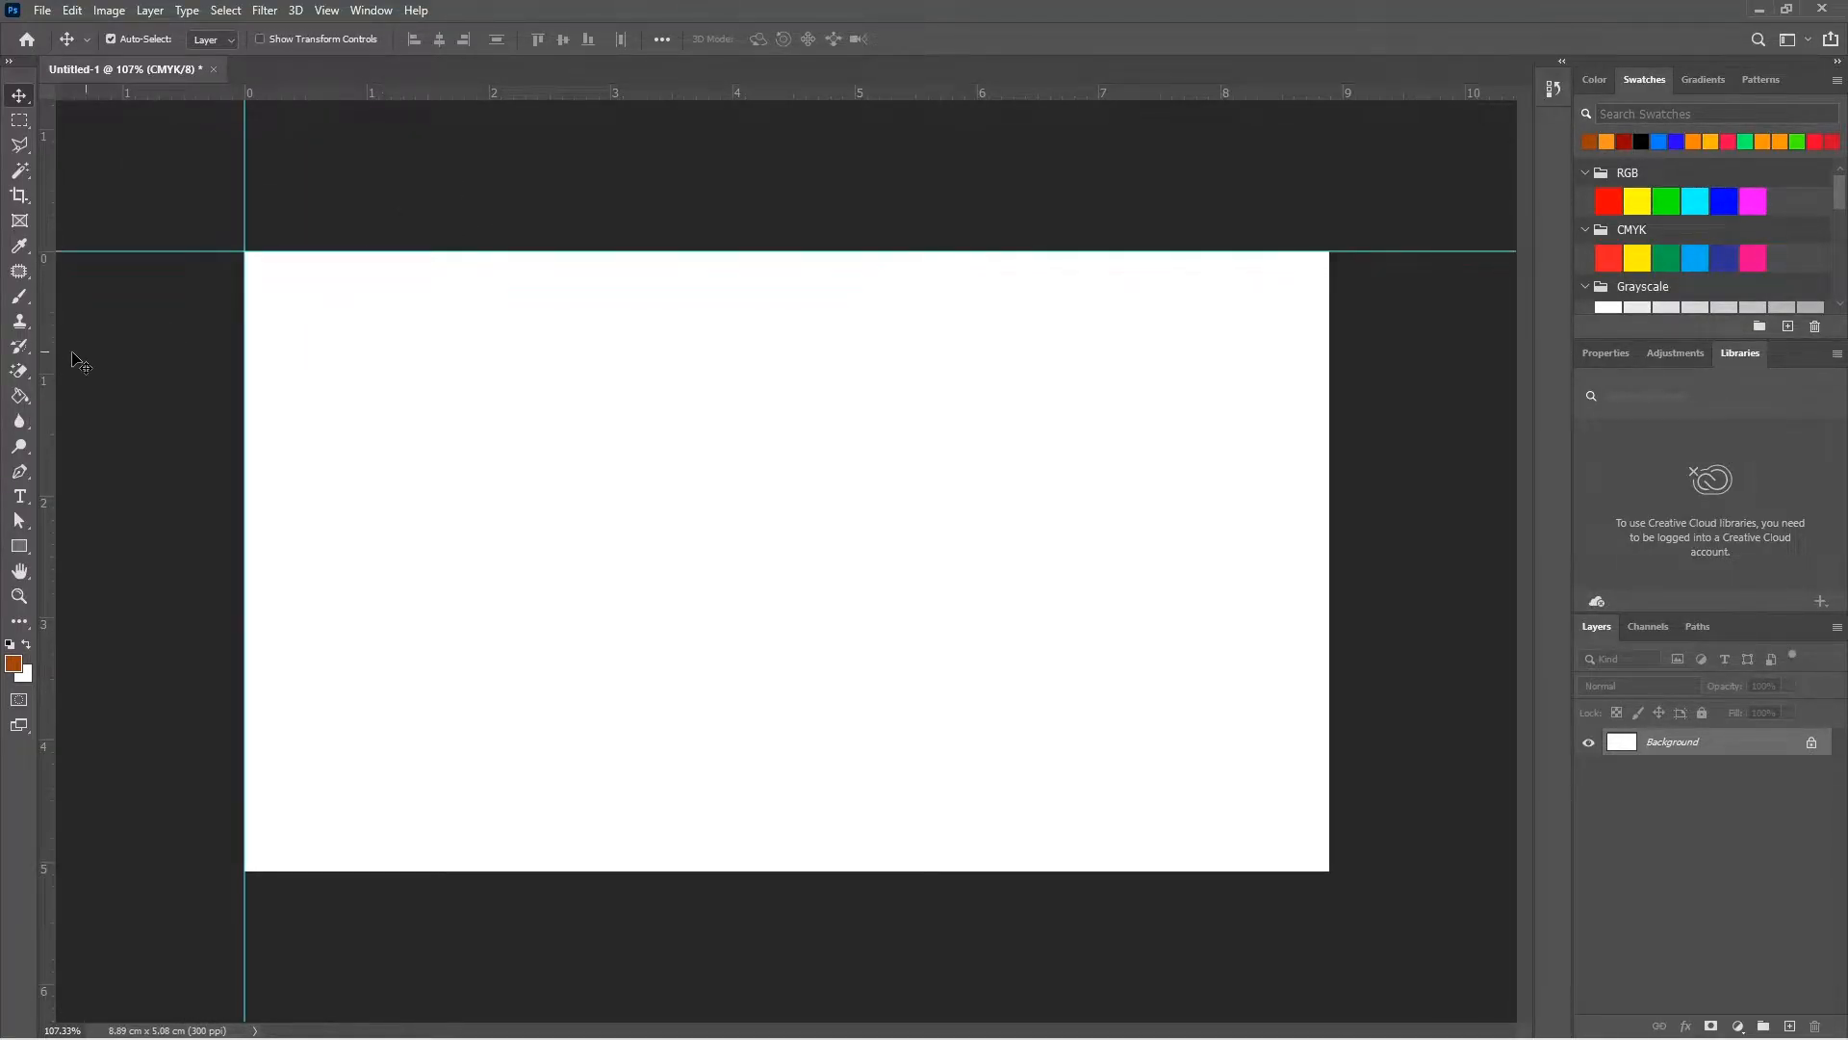
{"action": "left_click_drag", "start_coordinate": [45, 372], "coordinate": [1337, 354]}
{"action": "left_click_drag", "start_coordinate": [462, 100], "coordinate": [520, 871]}
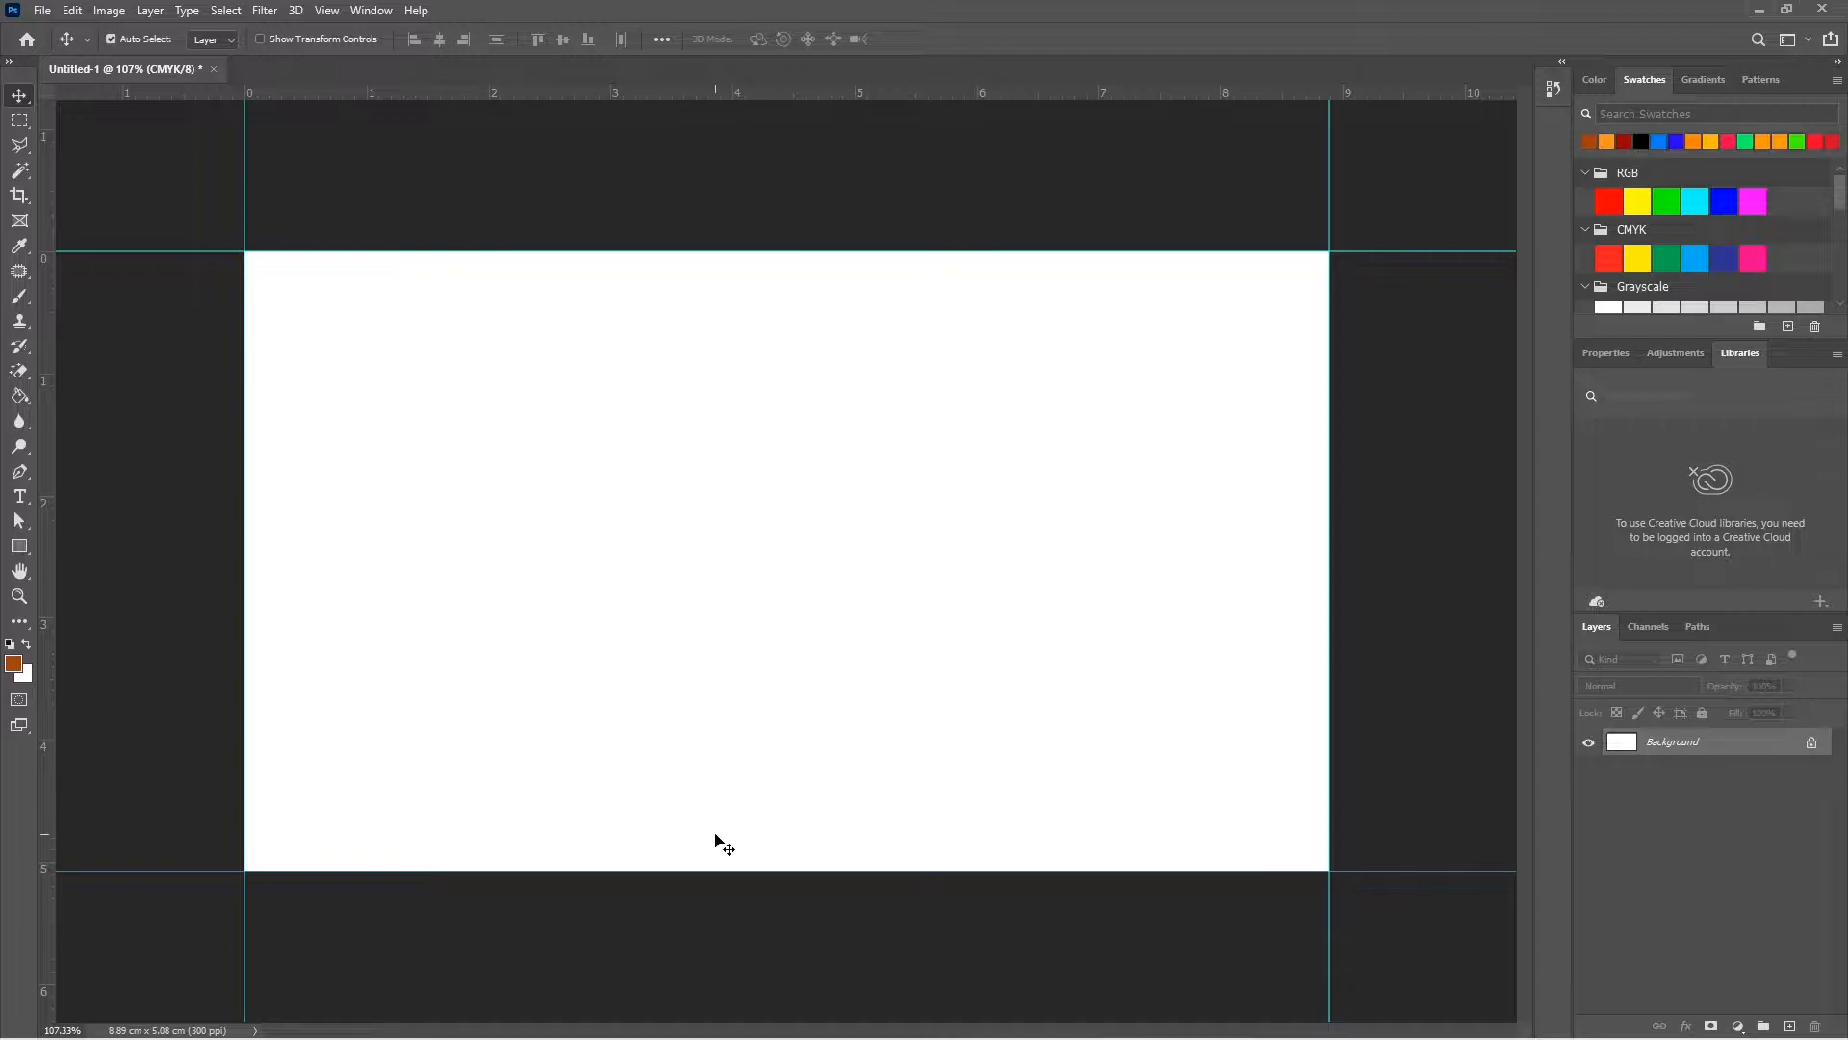
Mark the canvas's horizontal centre with a vertical guide, using a temporary full-width rectangle halved in width, and delete the rectangle.
{"action": "left_click", "coordinate": [19, 546]}
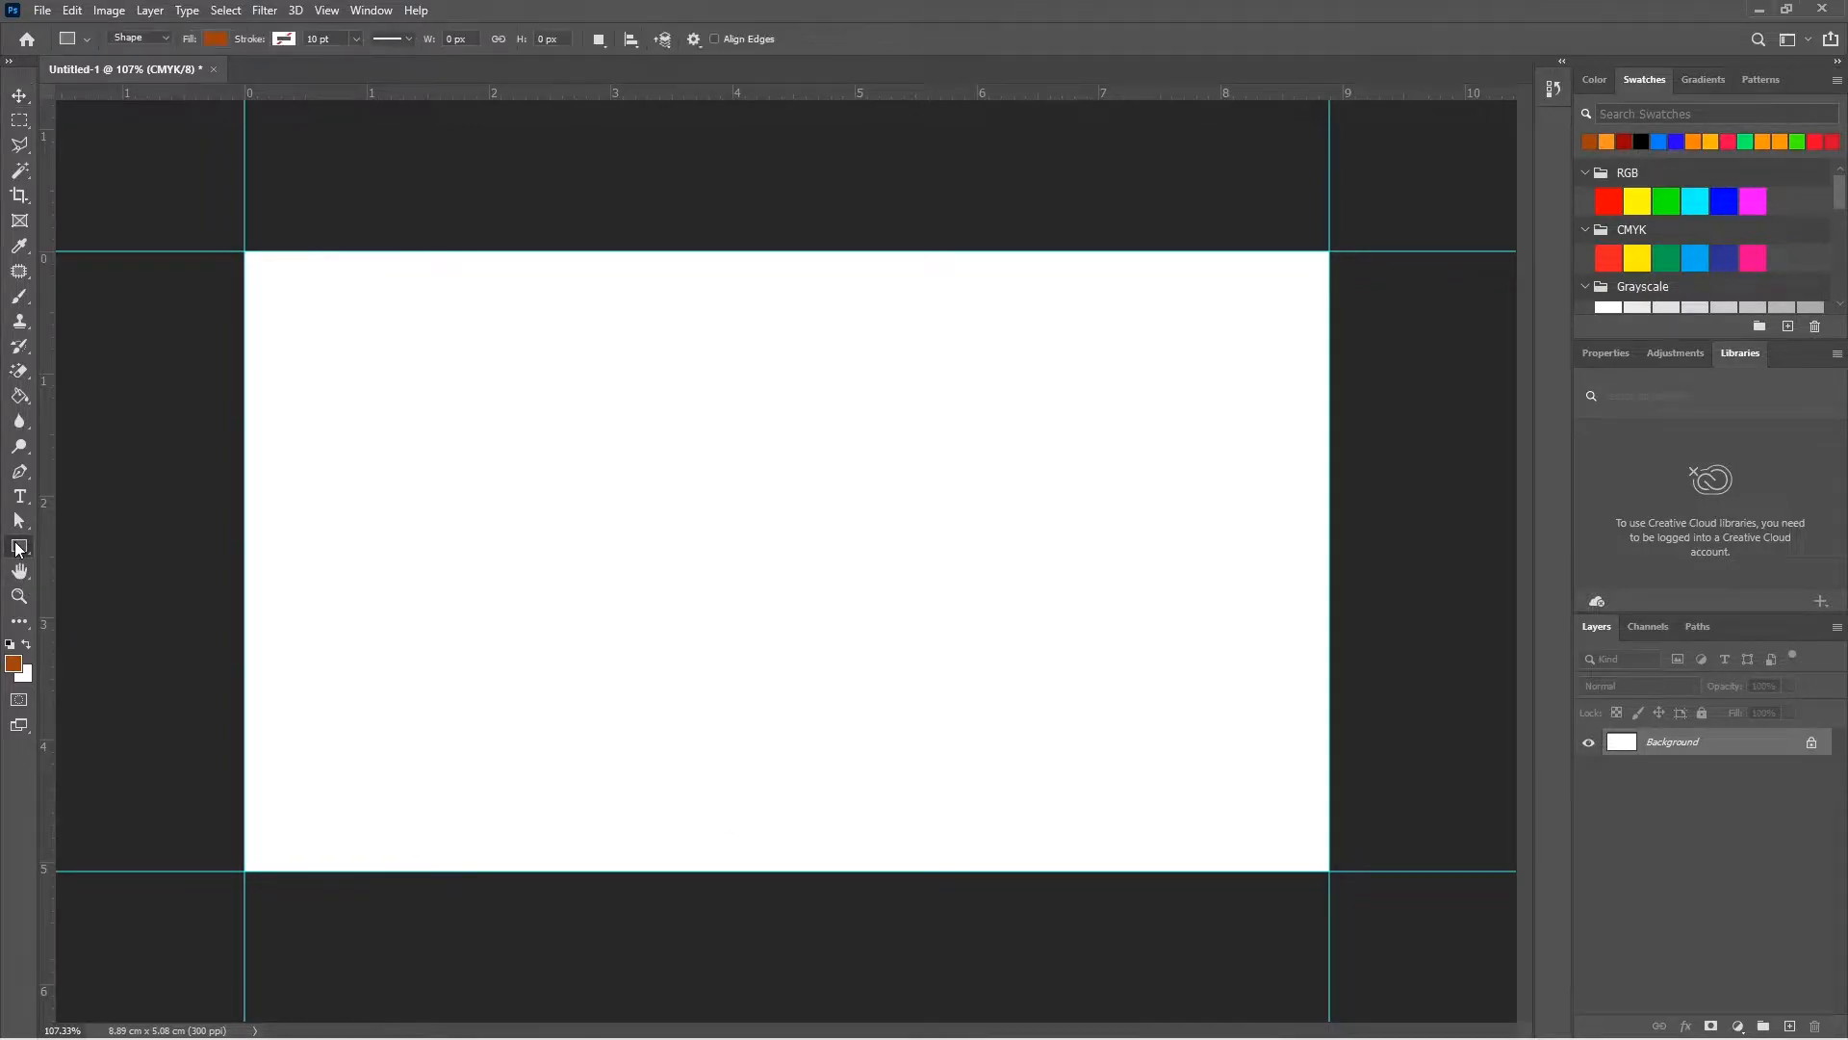
{"action": "left_click_drag", "start_coordinate": [244, 498], "coordinate": [1330, 611]}
{"action": "key", "text": "v"}
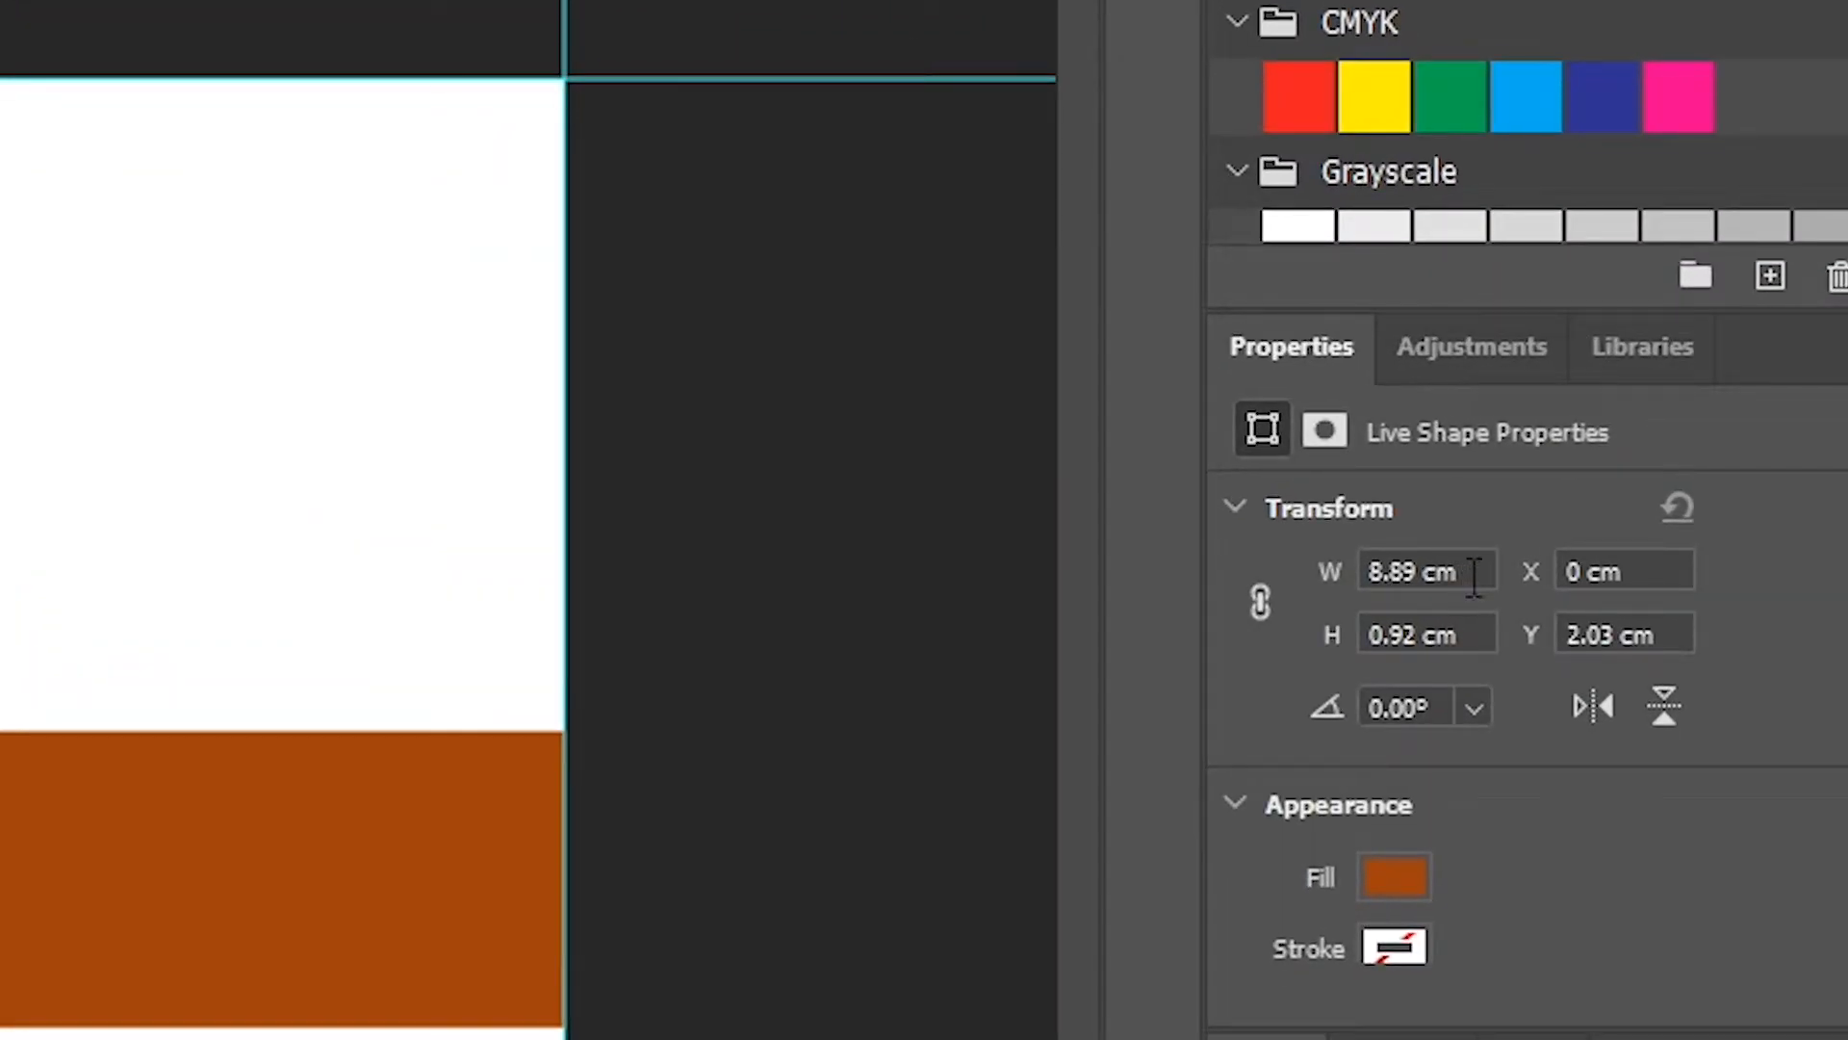
{"action": "left_click", "coordinate": [1474, 575]}
{"action": "type", "text": "/2"}
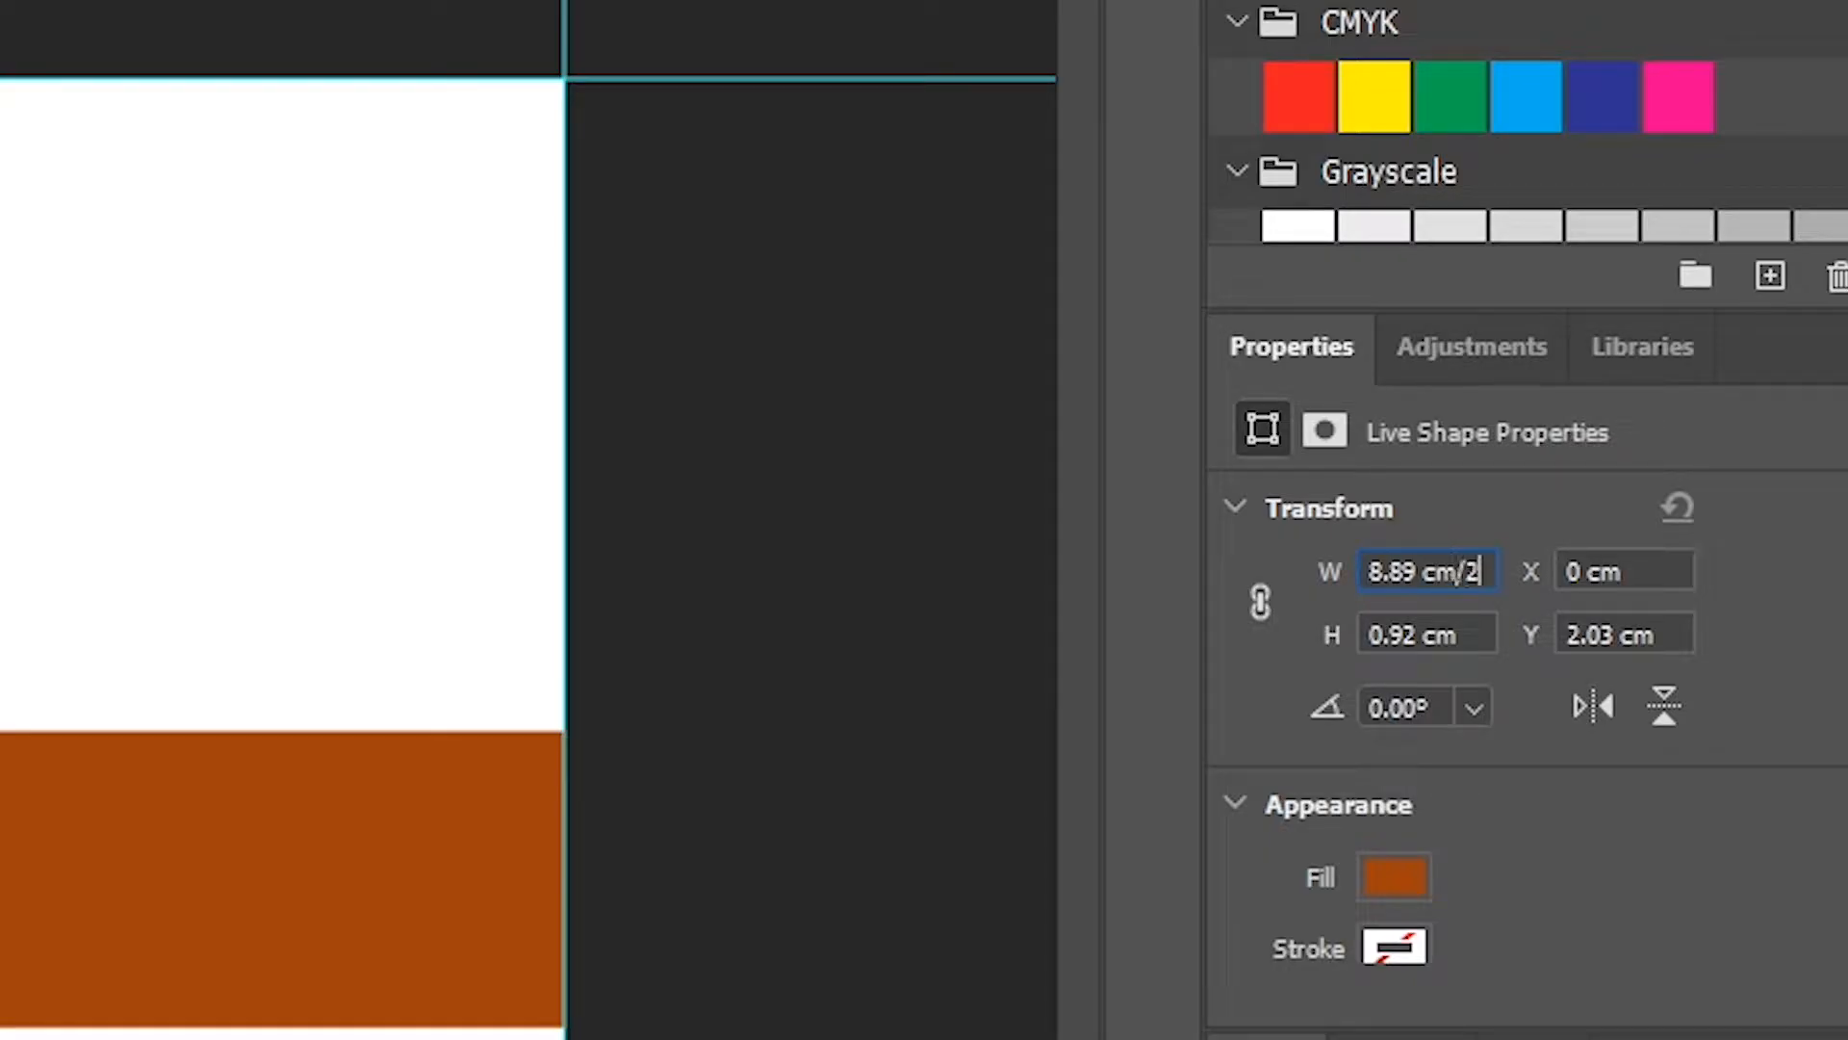
{"action": "key", "text": "Return"}
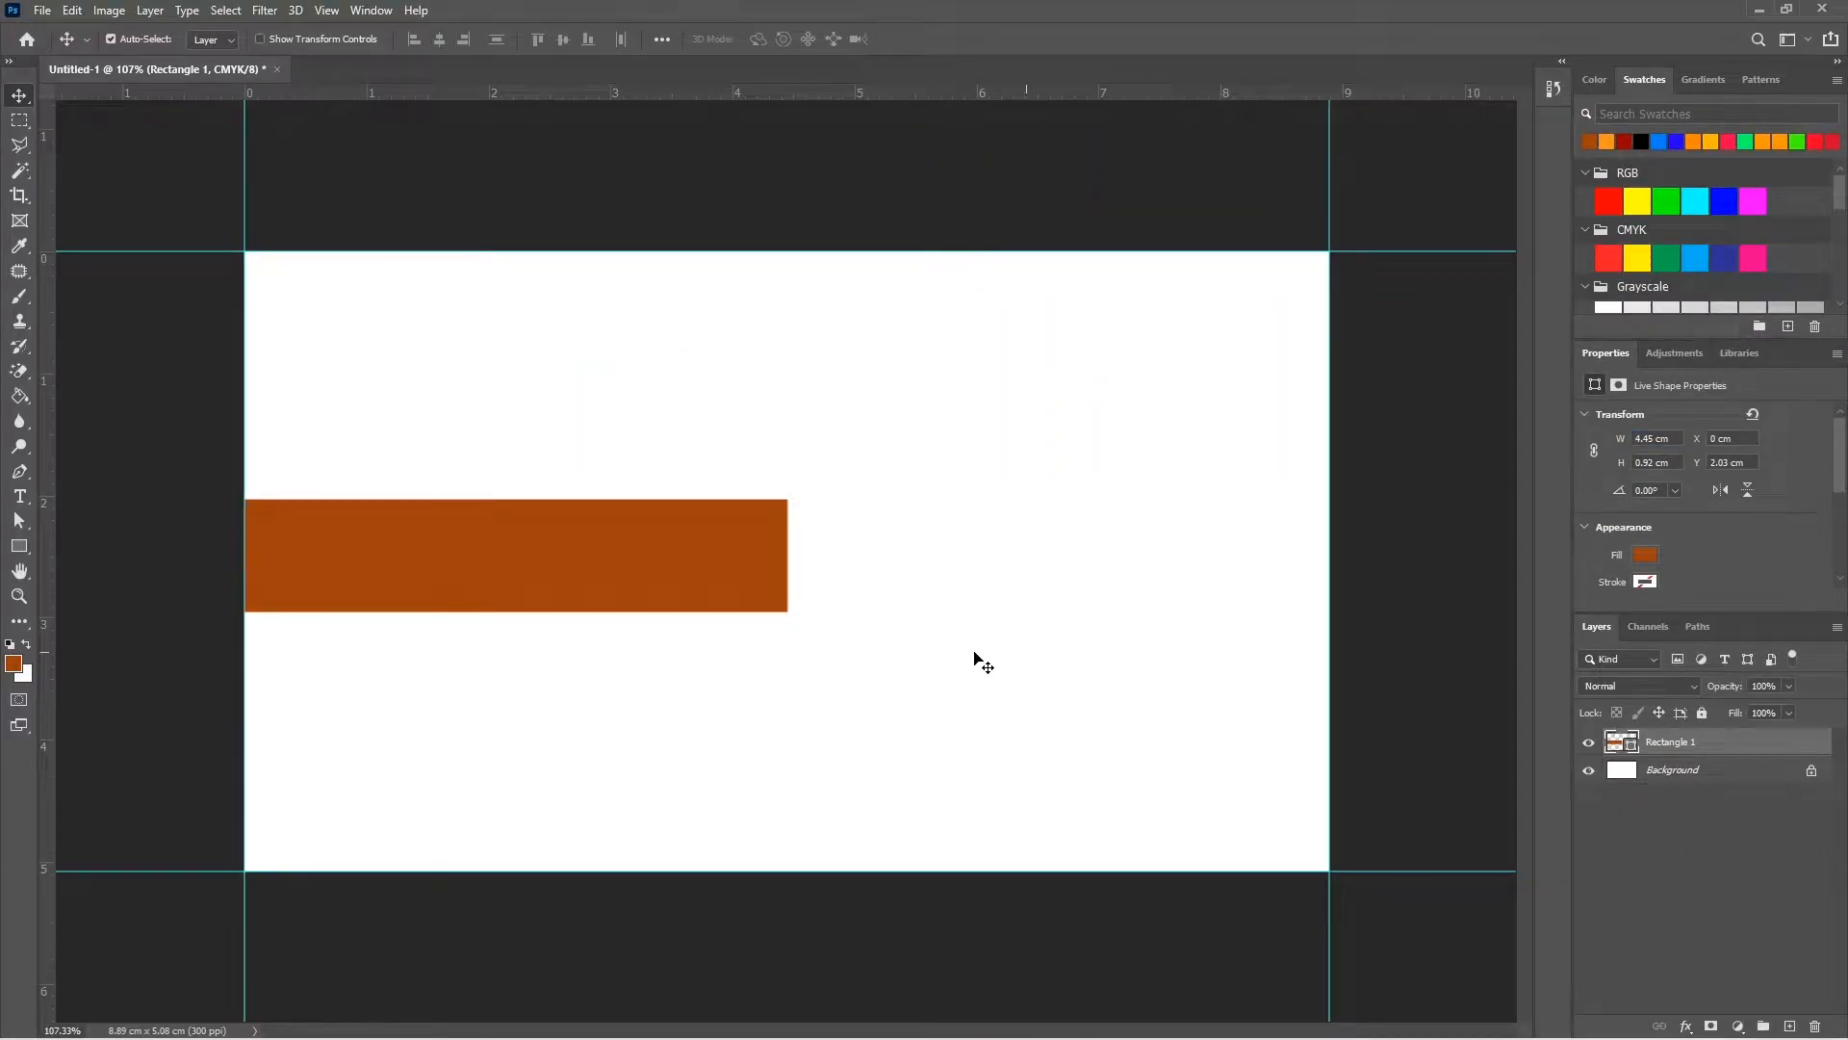
{"action": "left_click_drag", "start_coordinate": [49, 628], "coordinate": [786, 594]}
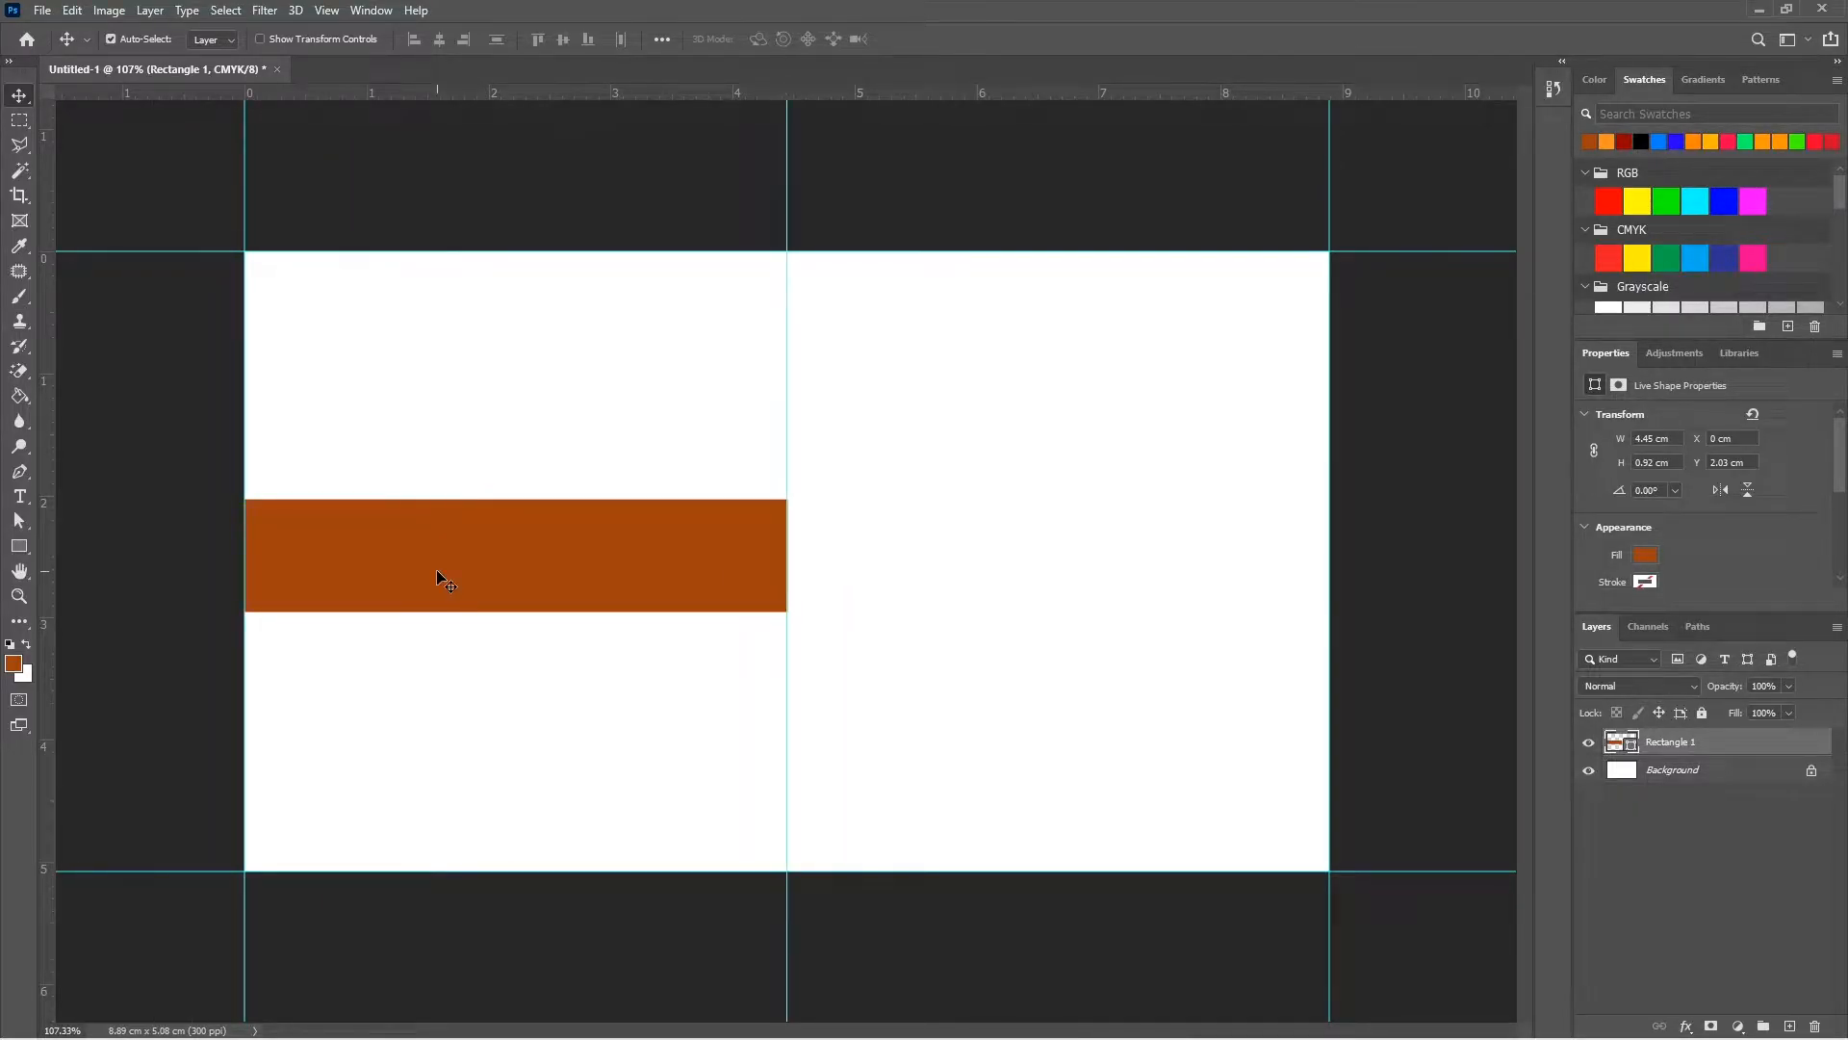
{"action": "key", "text": "Delete"}
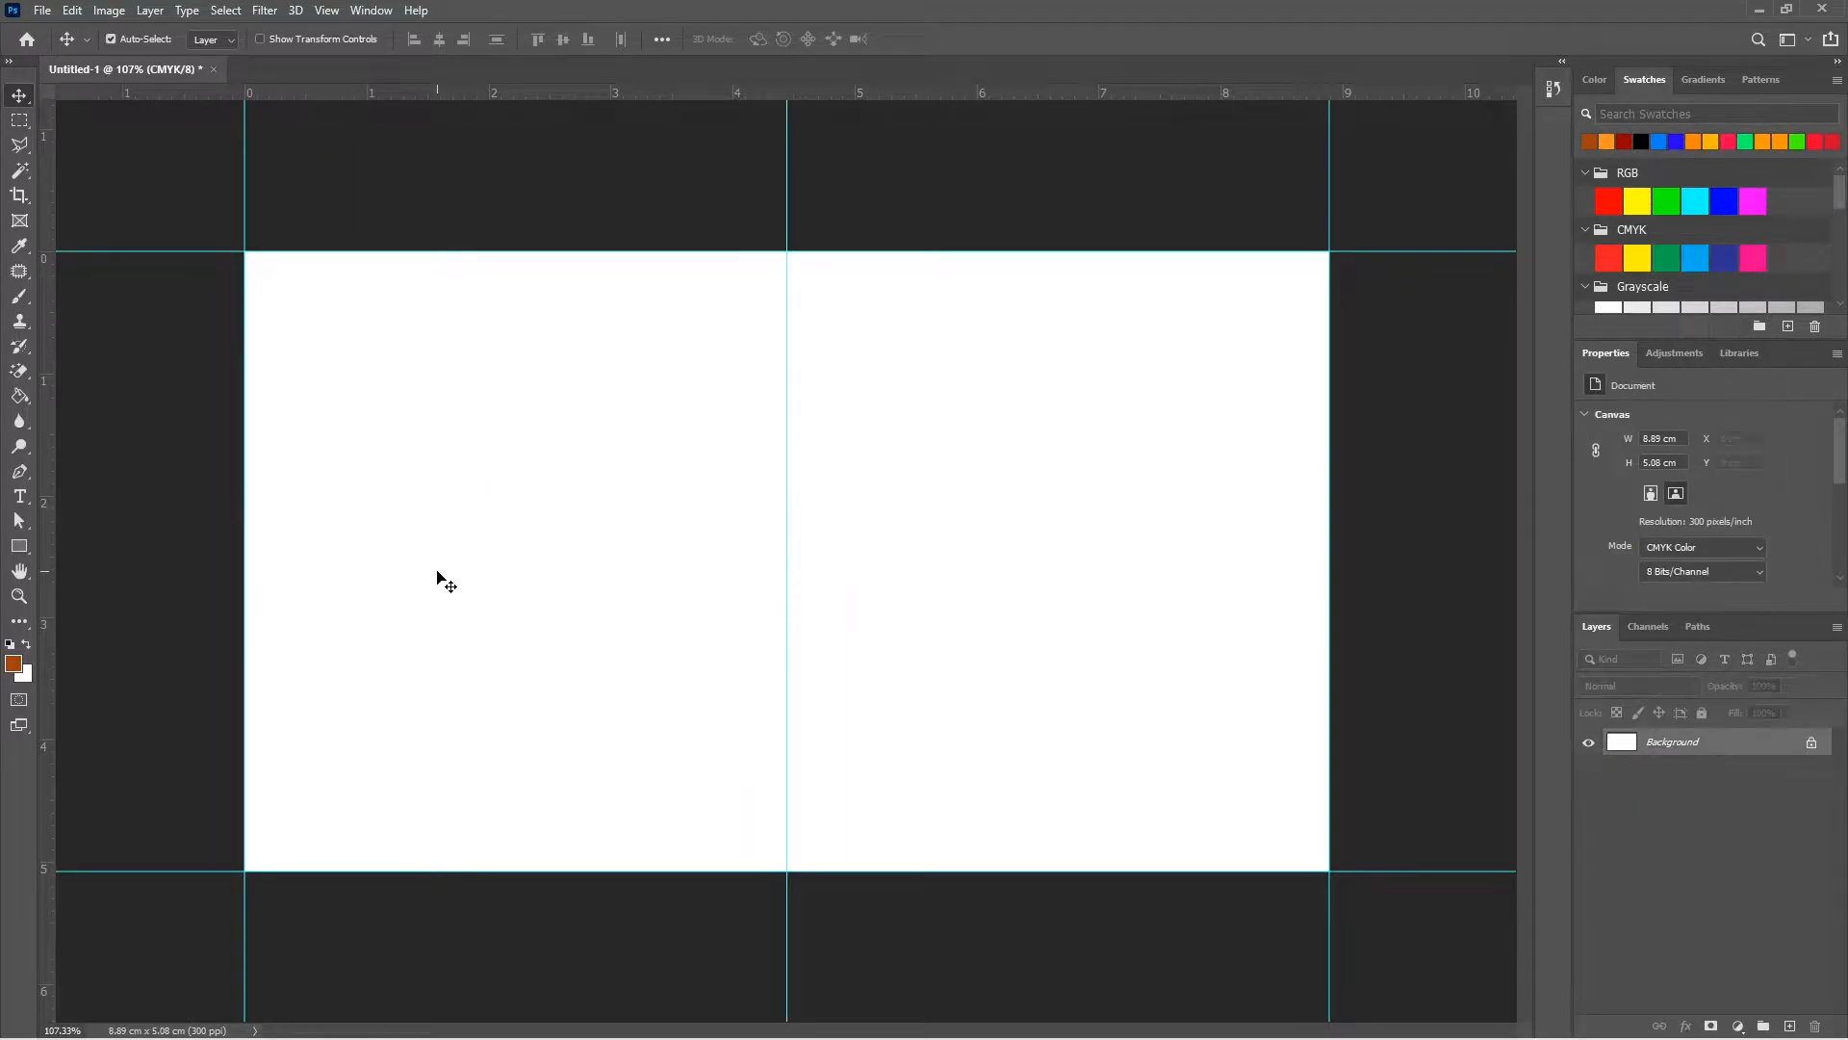
Mark the canvas's vertical centre with a horizontal guide, using a temporary full-height rectangle halved in height, and delete the rectangle.
{"action": "left_click", "coordinate": [20, 546]}
{"action": "left_click_drag", "start_coordinate": [382, 252], "coordinate": [492, 872]}
{"action": "key", "text": "v"}
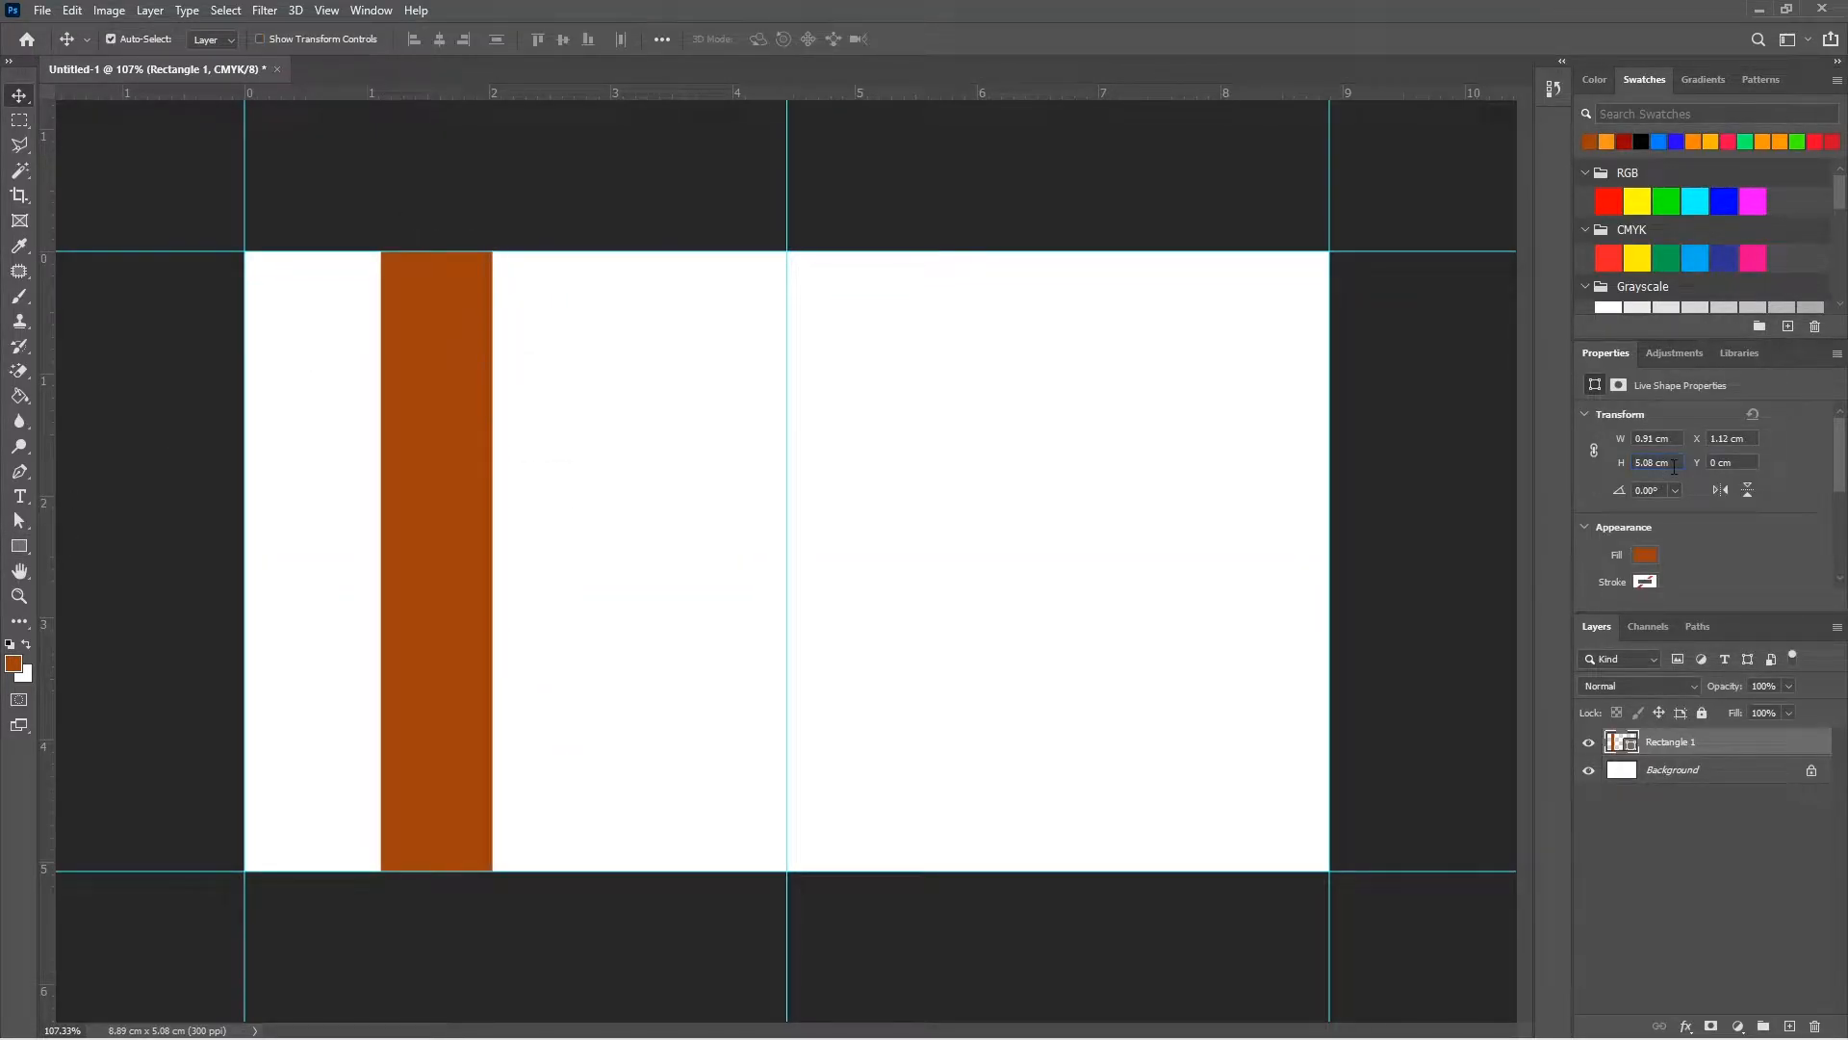
{"action": "type", "text": "2"}
{"action": "key", "text": "Return"}
{"action": "left_click_drag", "start_coordinate": [441, 93], "coordinate": [486, 560]}
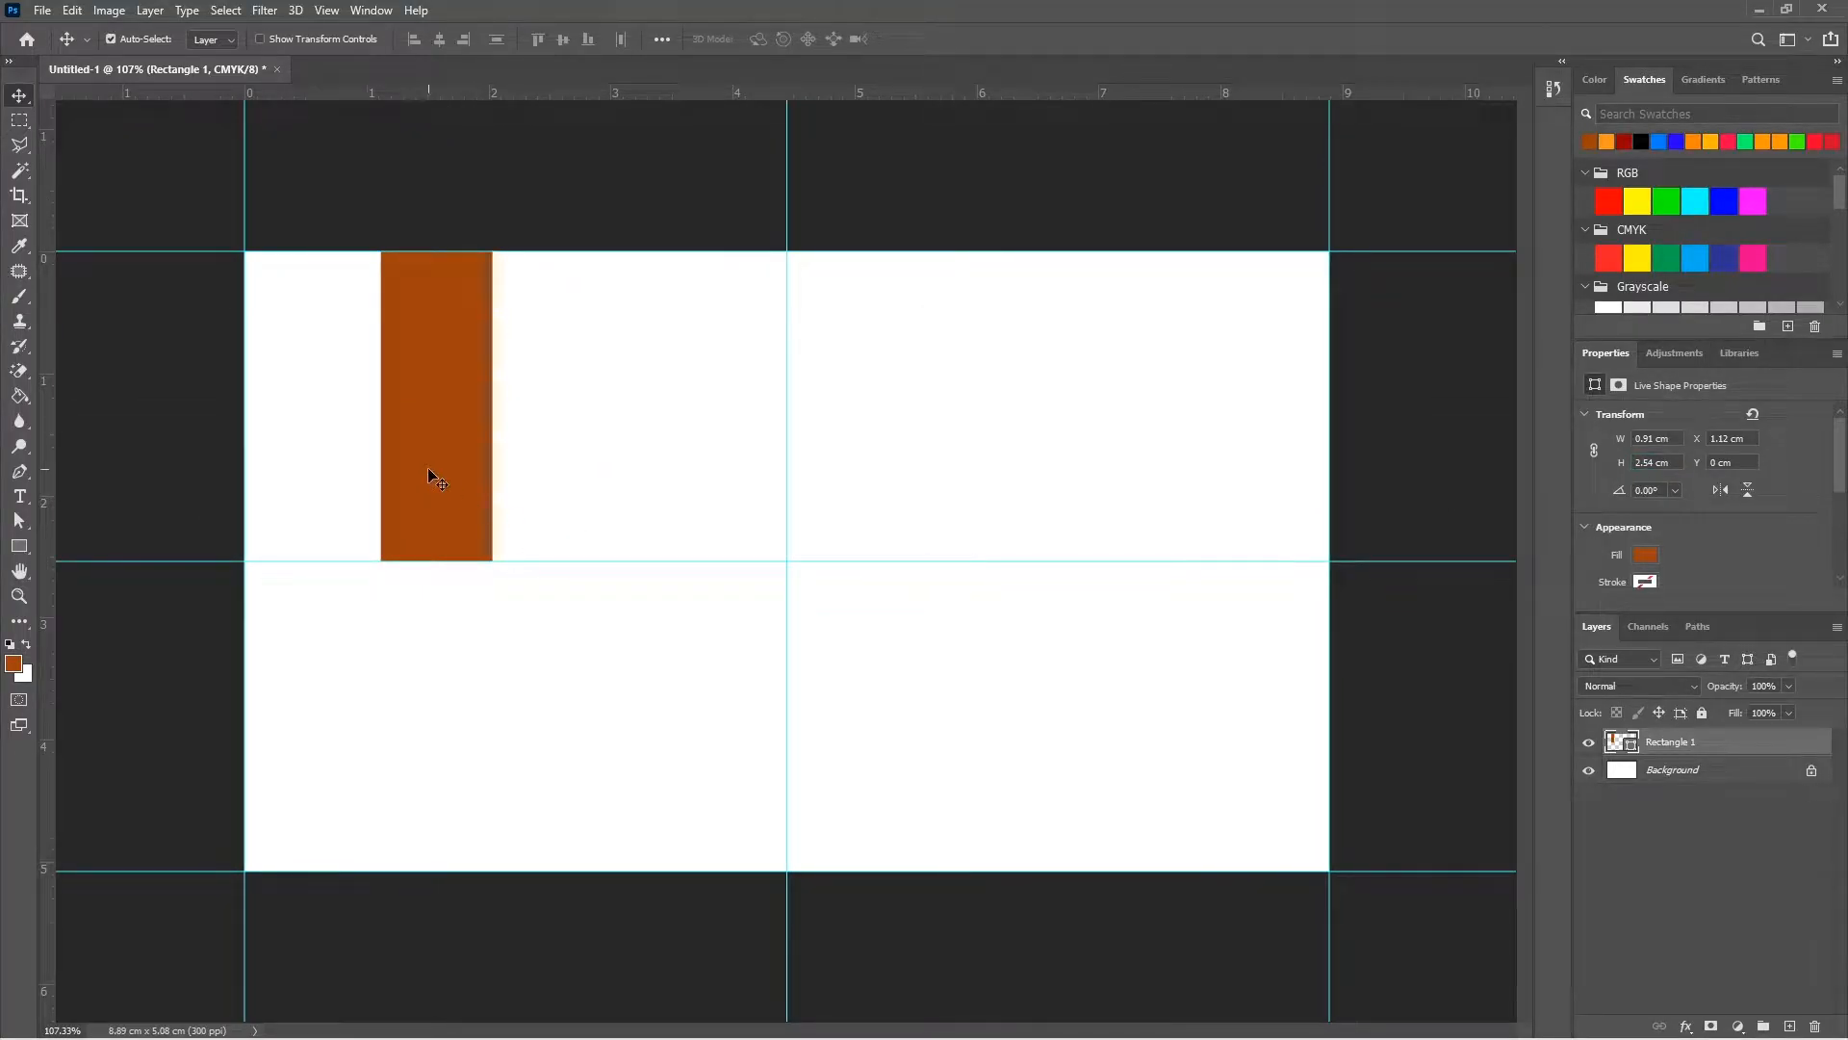
{"action": "key", "text": "Delete"}
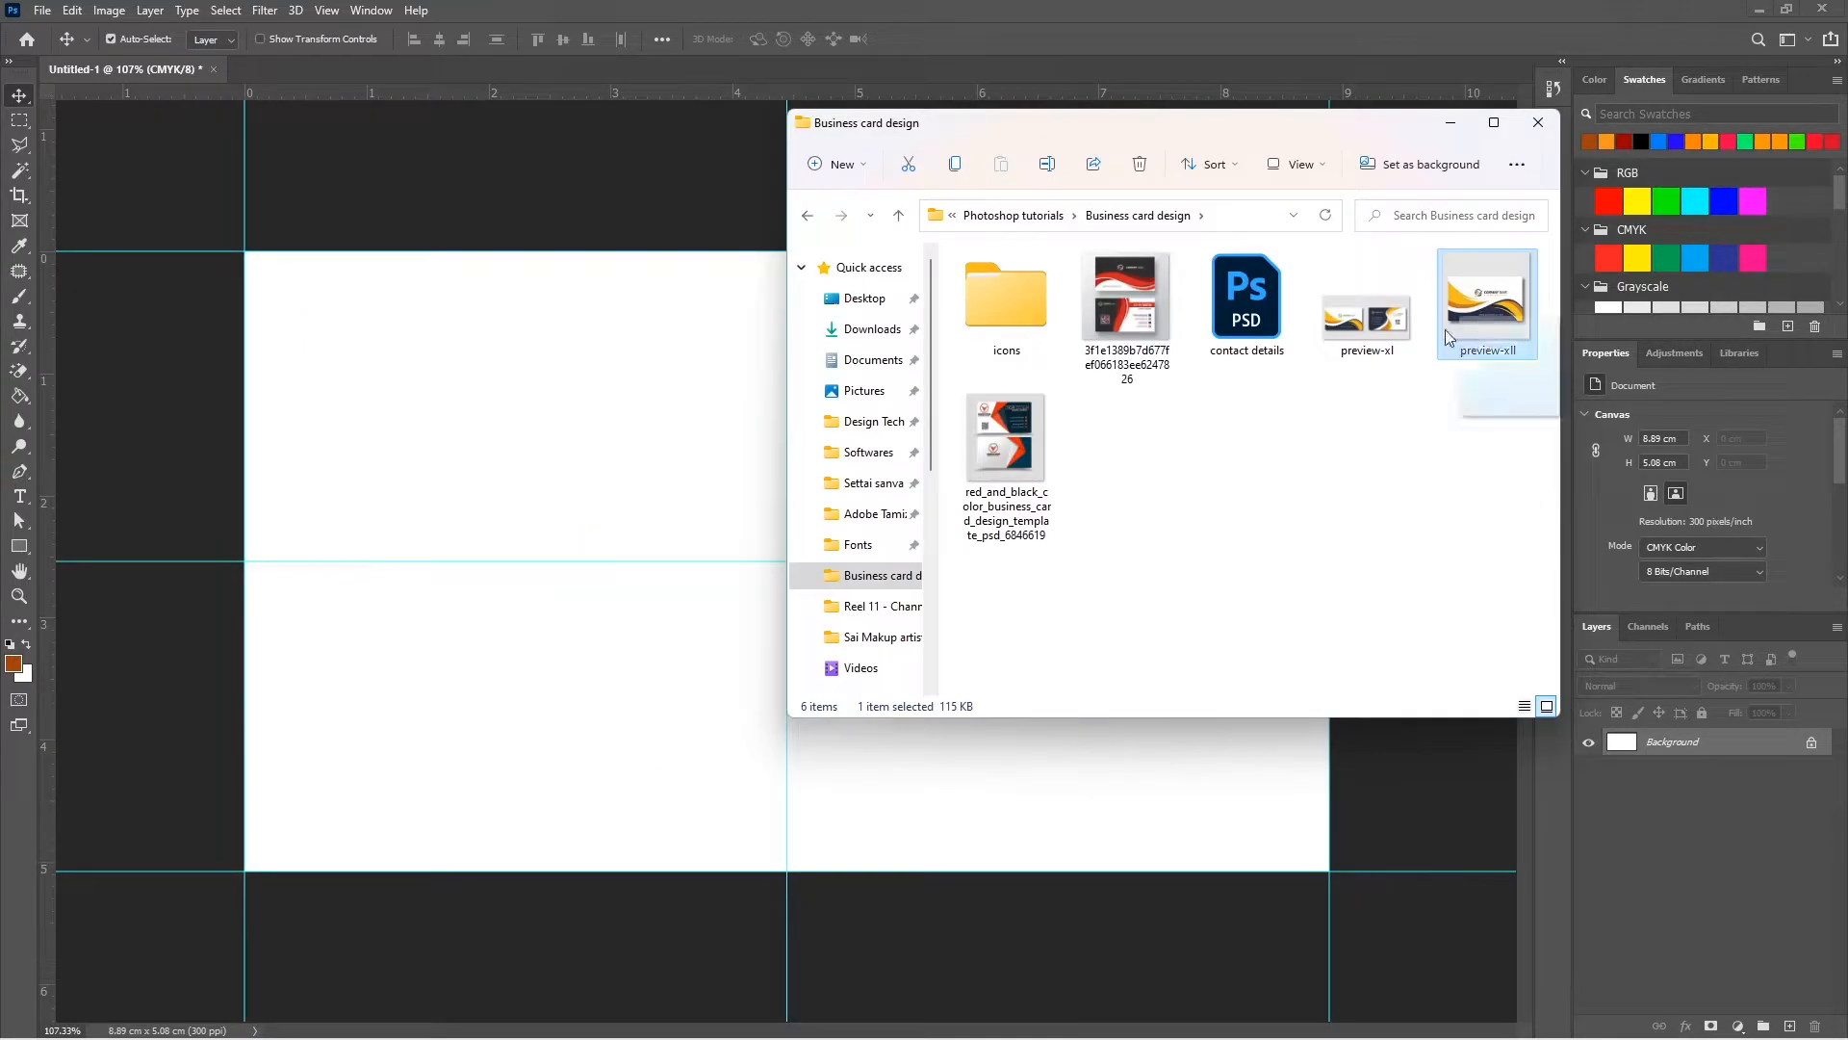
Place the preview-xll reference image in the canvas's upper-left corner, scaled to about 1.47 cm square, and lock its layer.
{"action": "left_click_drag", "start_coordinate": [1446, 329], "coordinate": [787, 558]}
{"action": "left_click_drag", "start_coordinate": [1081, 847], "coordinate": [281, 340]}
{"action": "left_click_drag", "start_coordinate": [357, 363], "coordinate": [425, 431]}
{"action": "key", "text": "Return"}
{"action": "left_click", "coordinate": [479, 402]}
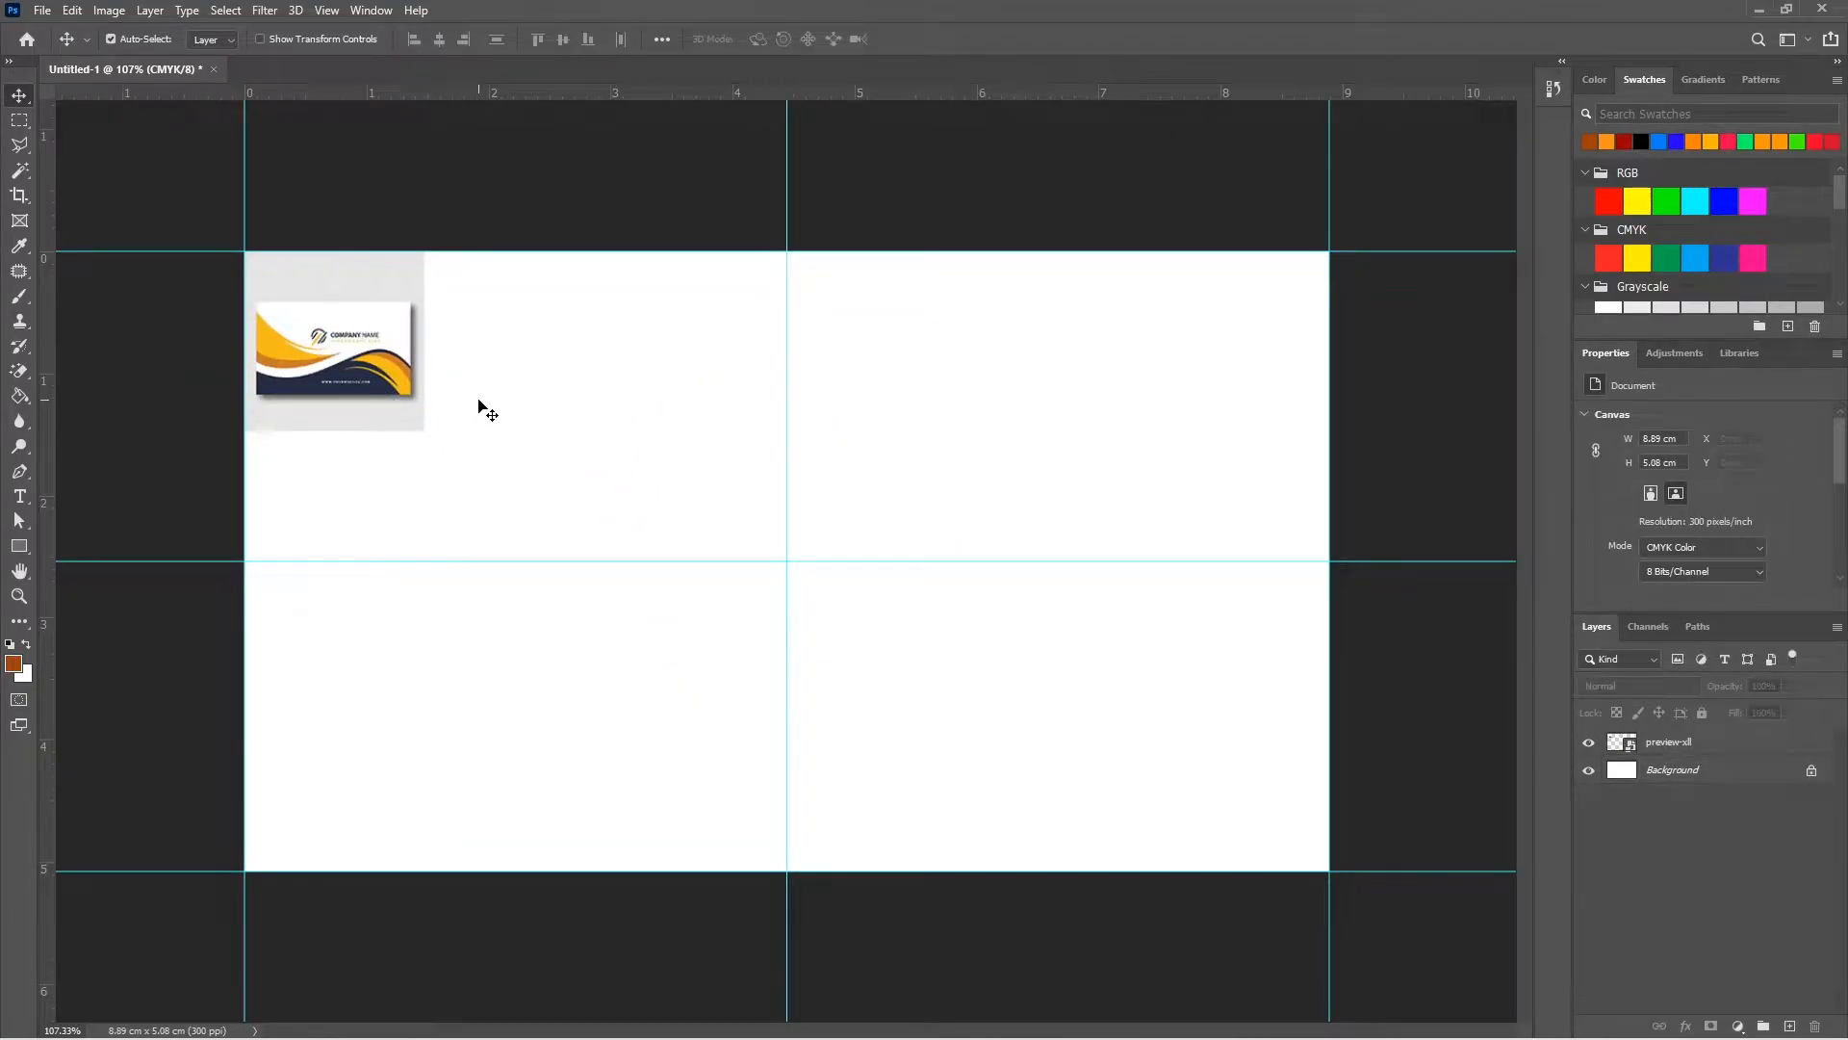
{"action": "left_click", "coordinate": [356, 352]}
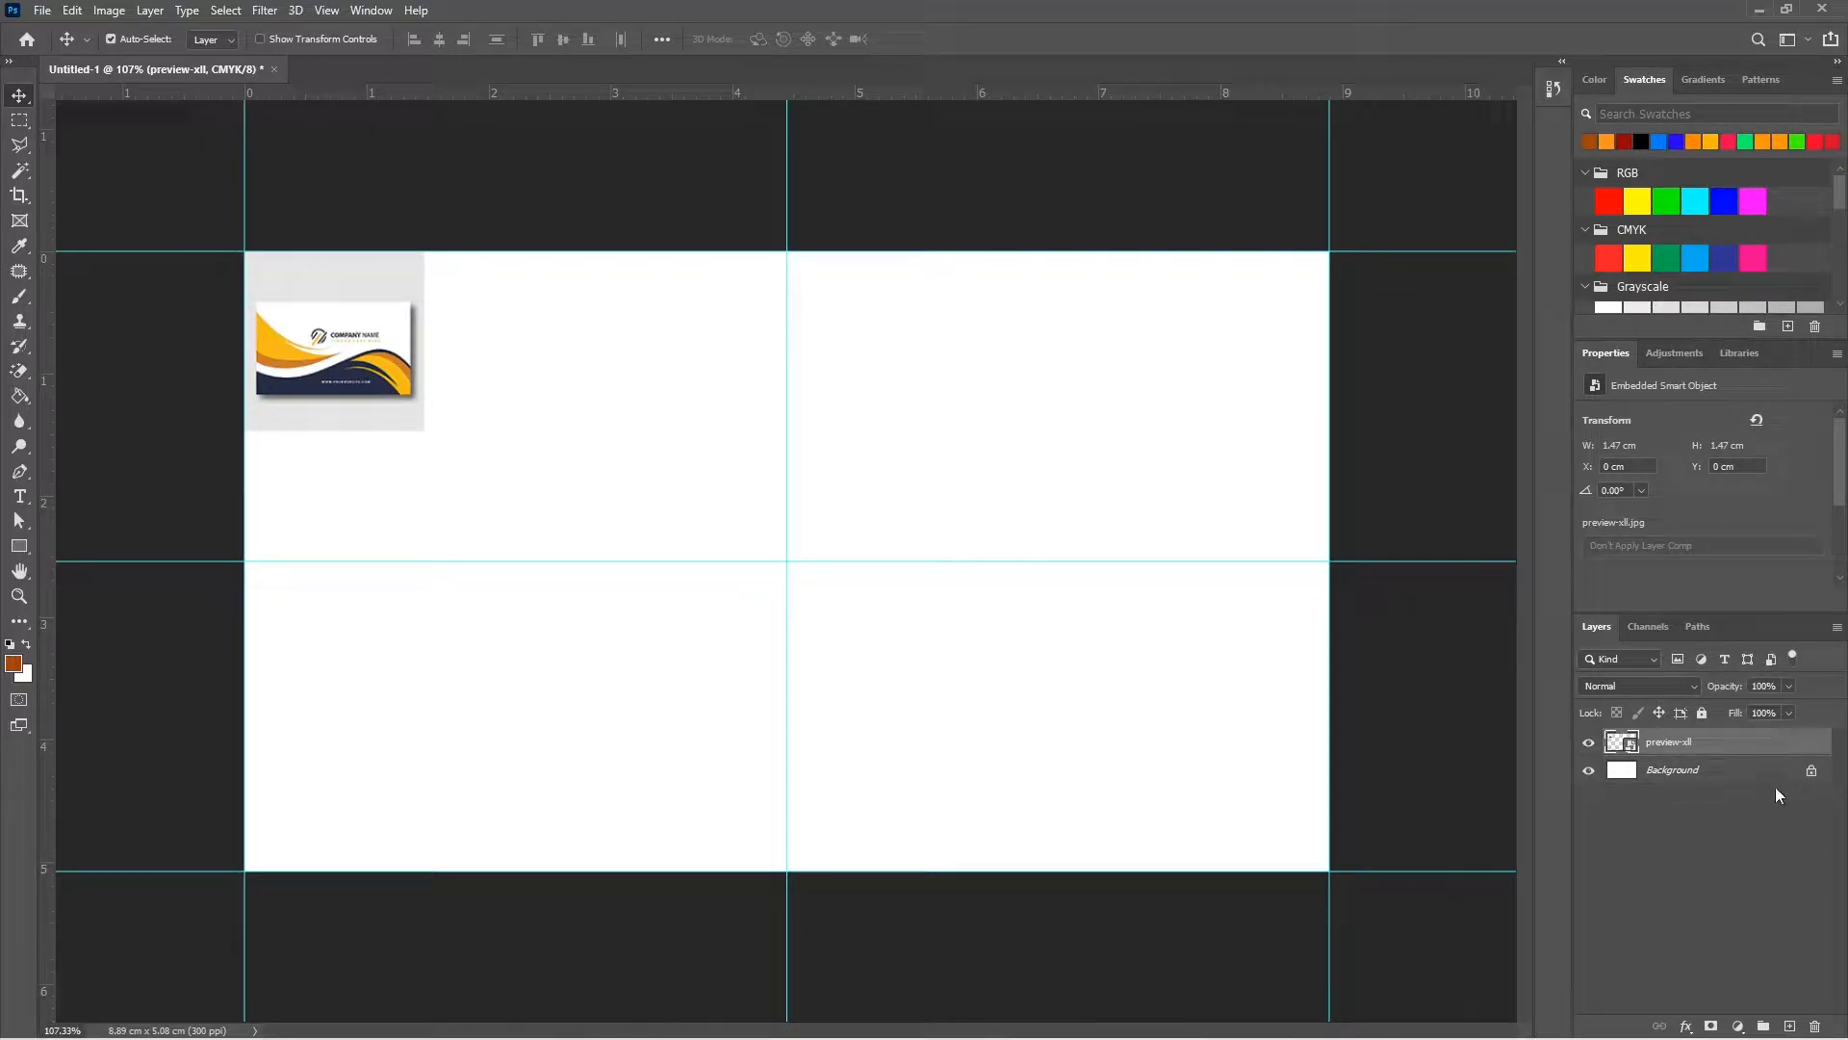
{"action": "left_click", "coordinate": [1700, 714]}
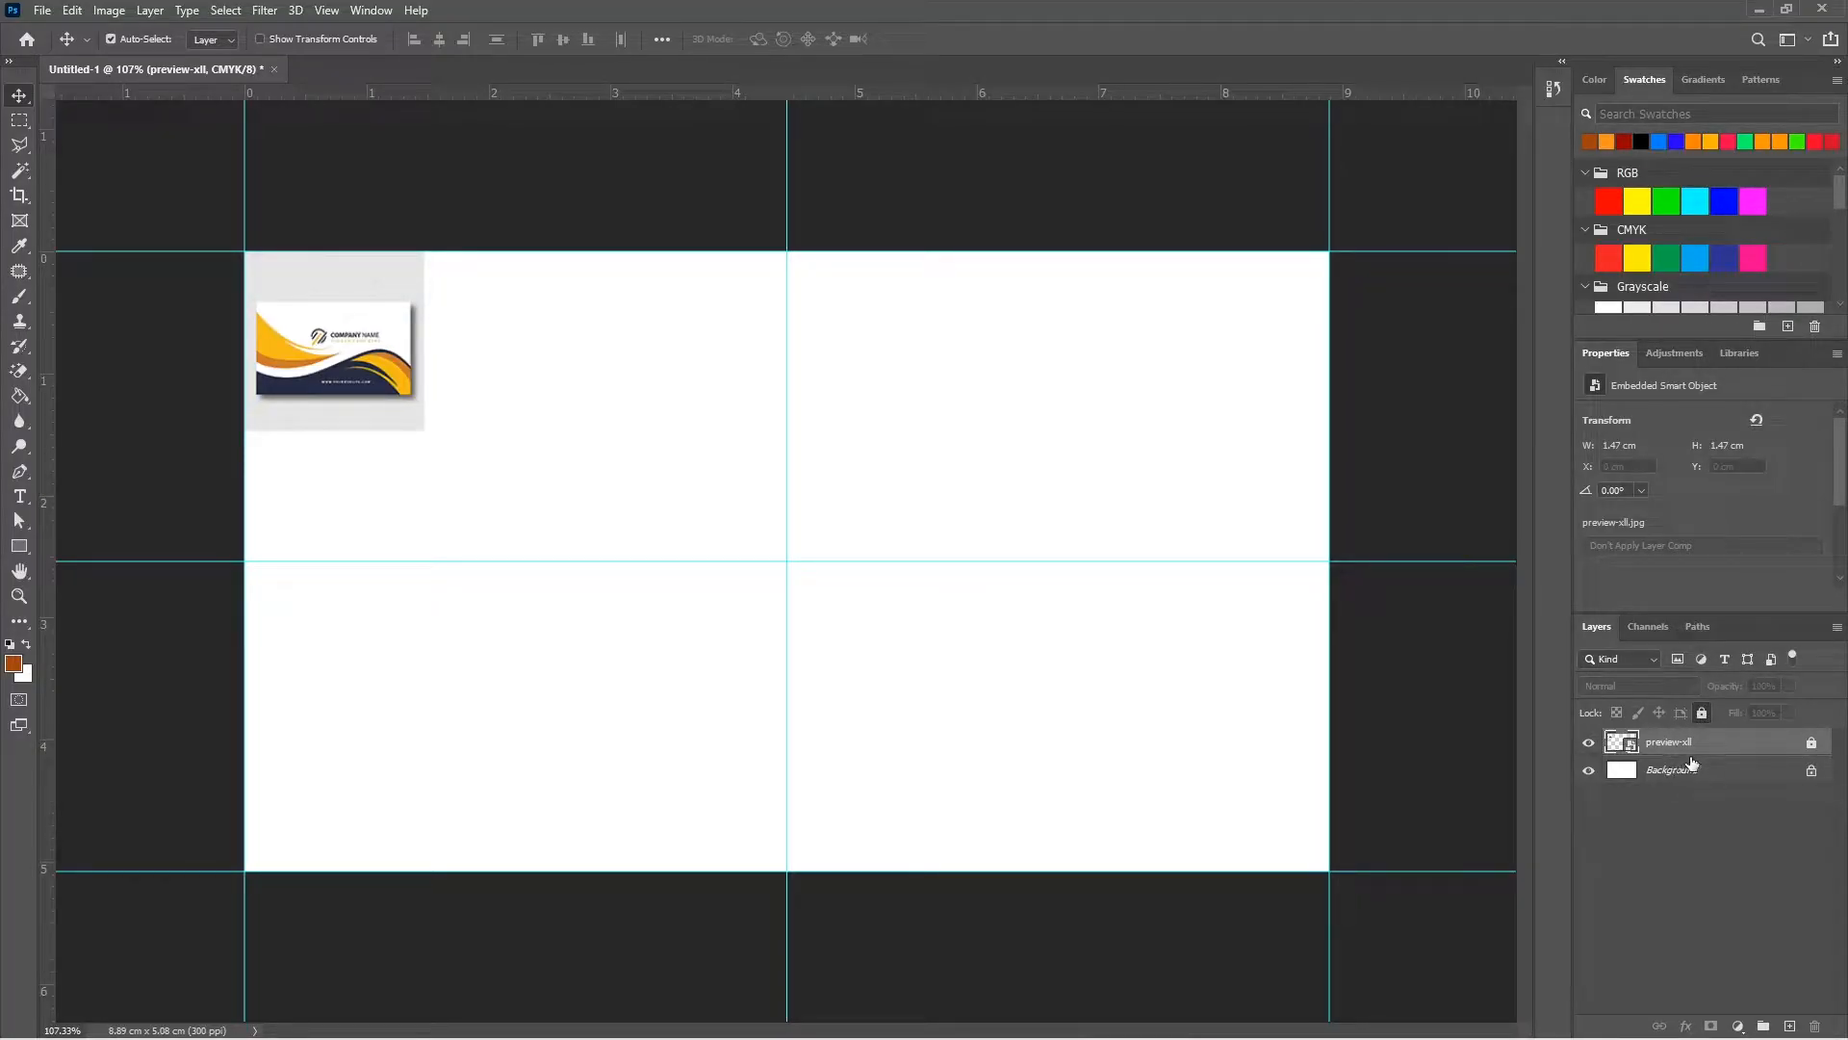
Draw a Pen path across the lower canvas from a guide at about 4 cm, adding two anchor points near its ends.
{"action": "key", "text": "ctrl+shift+alt+n"}
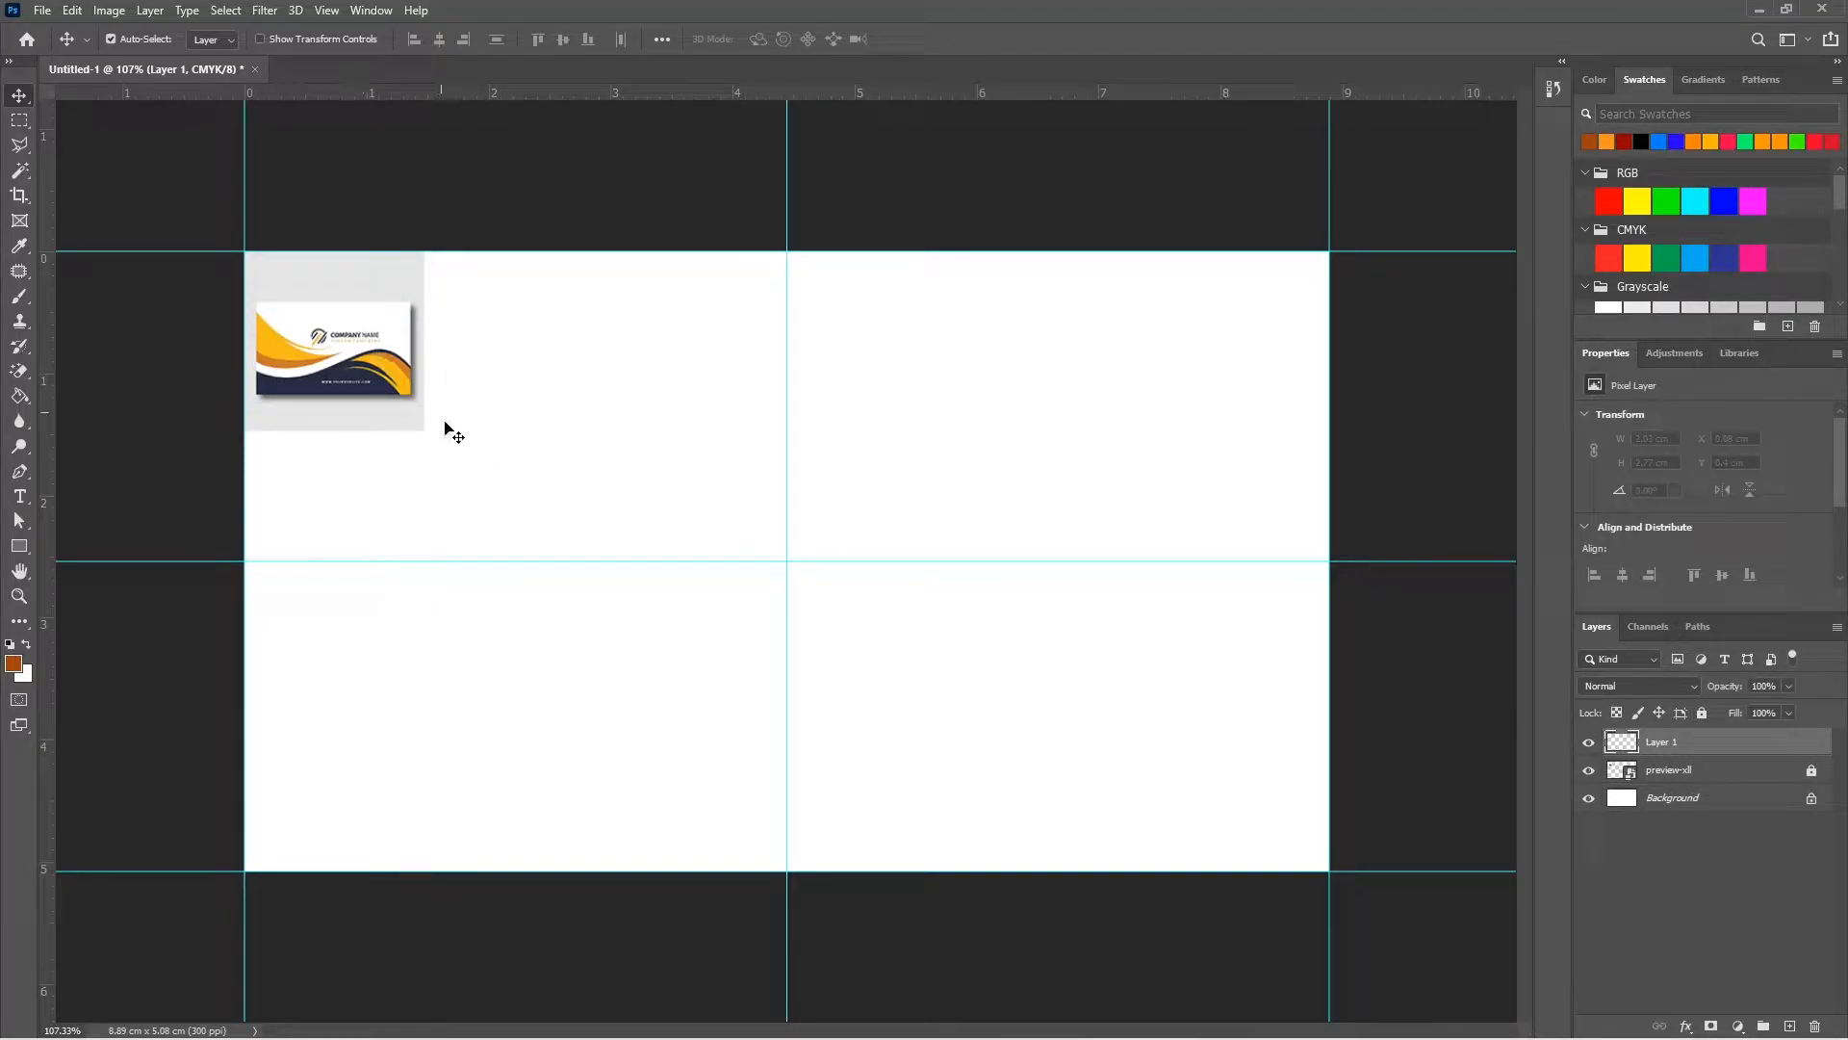
{"action": "key", "text": "p"}
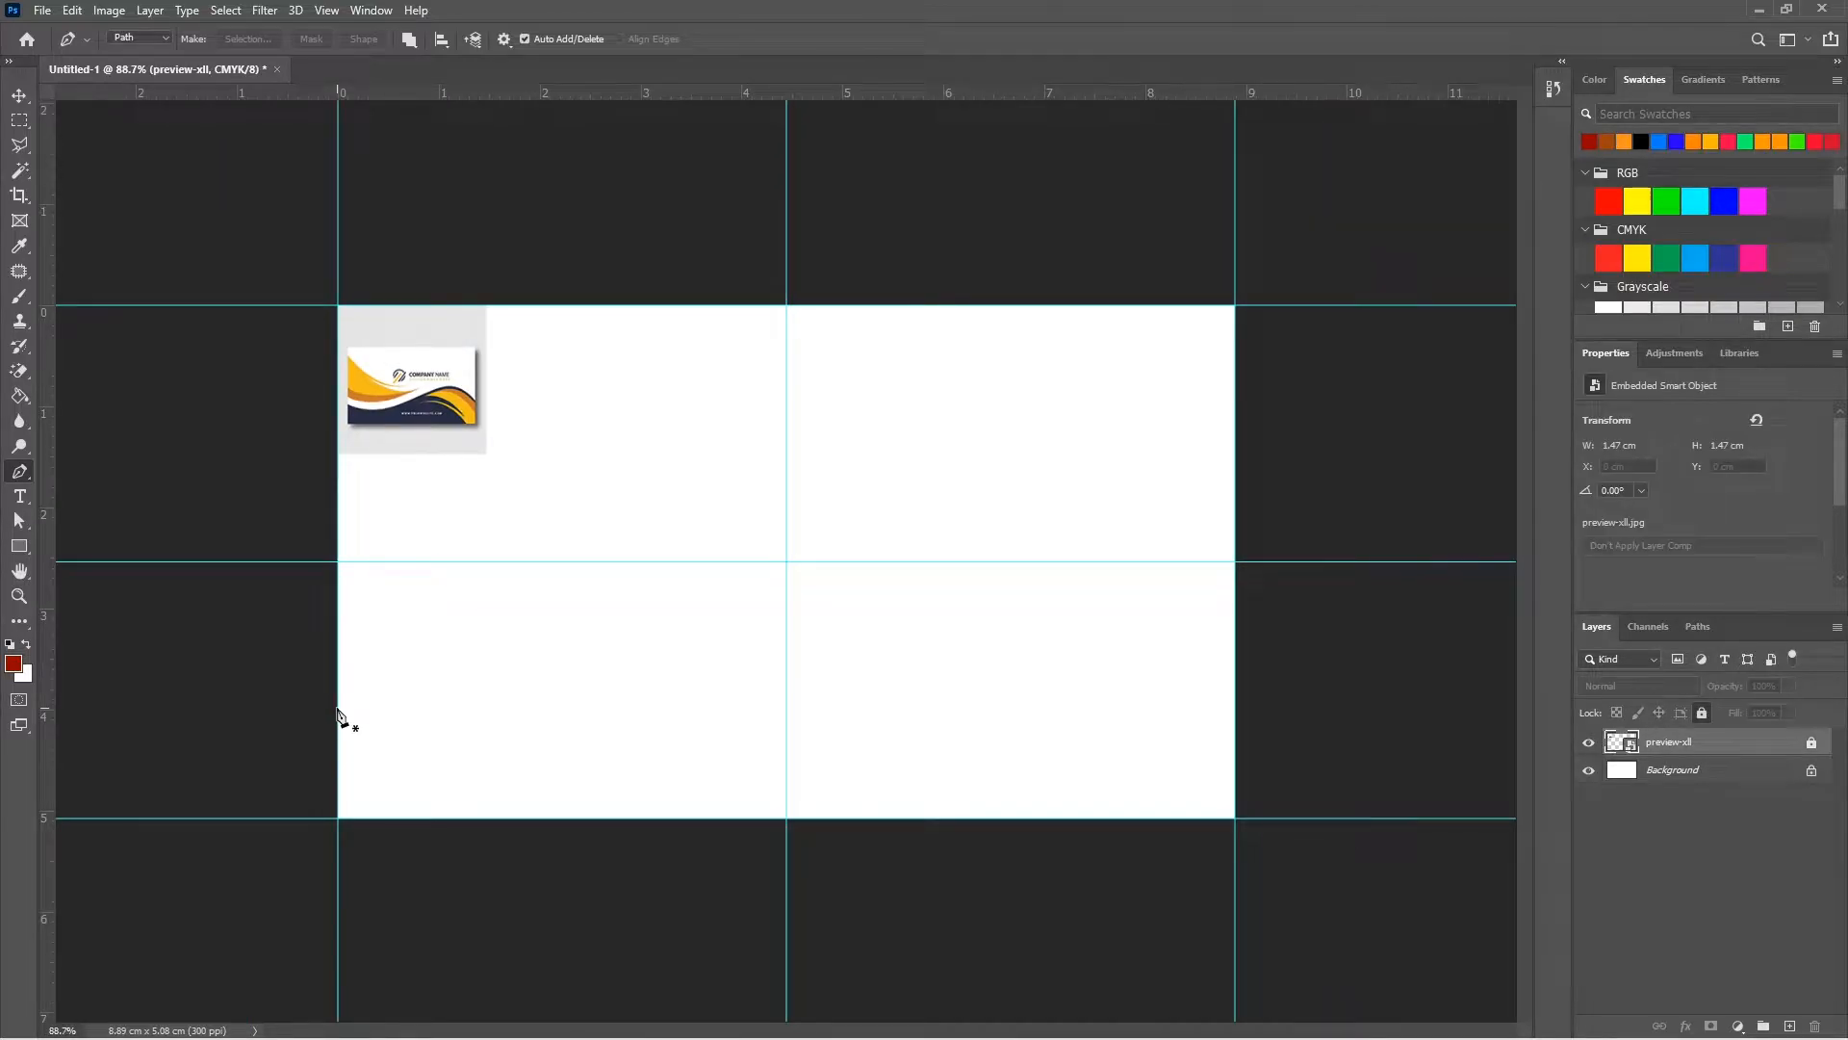
{"action": "left_click", "coordinate": [338, 707]}
{"action": "left_click_drag", "start_coordinate": [523, 90], "coordinate": [520, 708]}
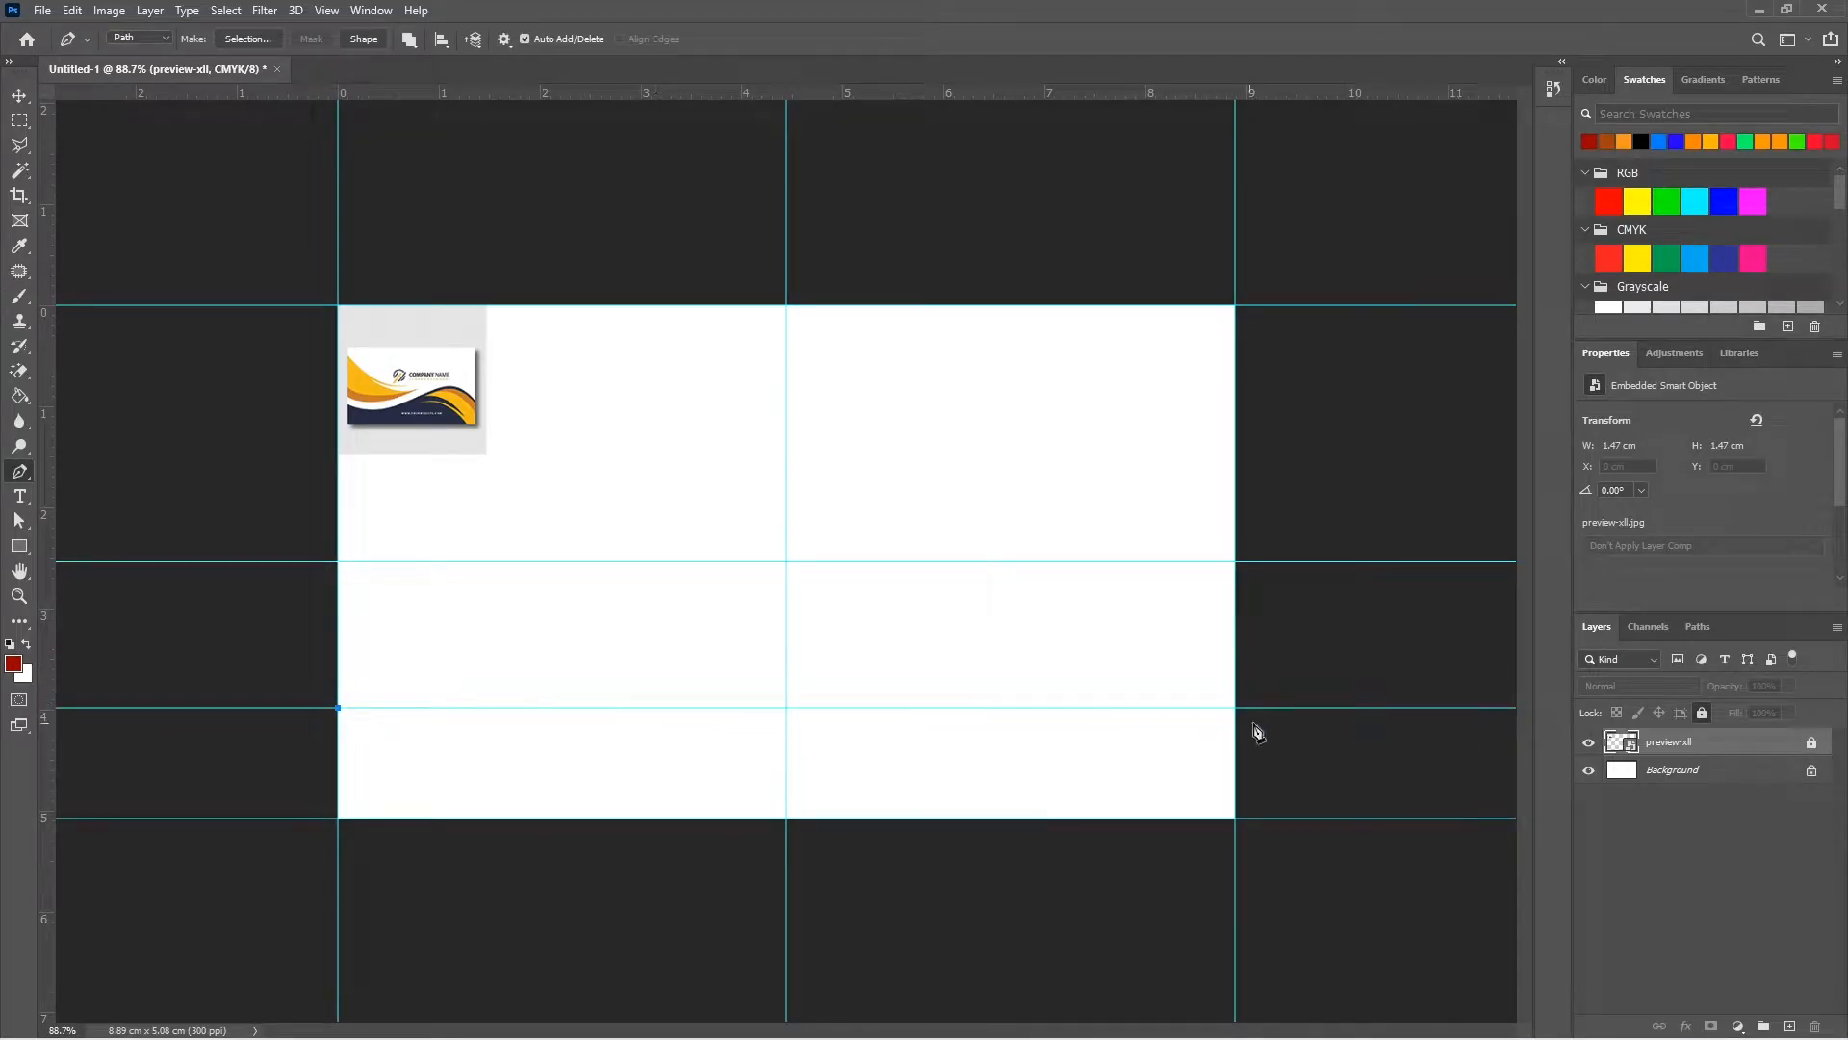
{"action": "left_click", "coordinate": [1235, 675]}
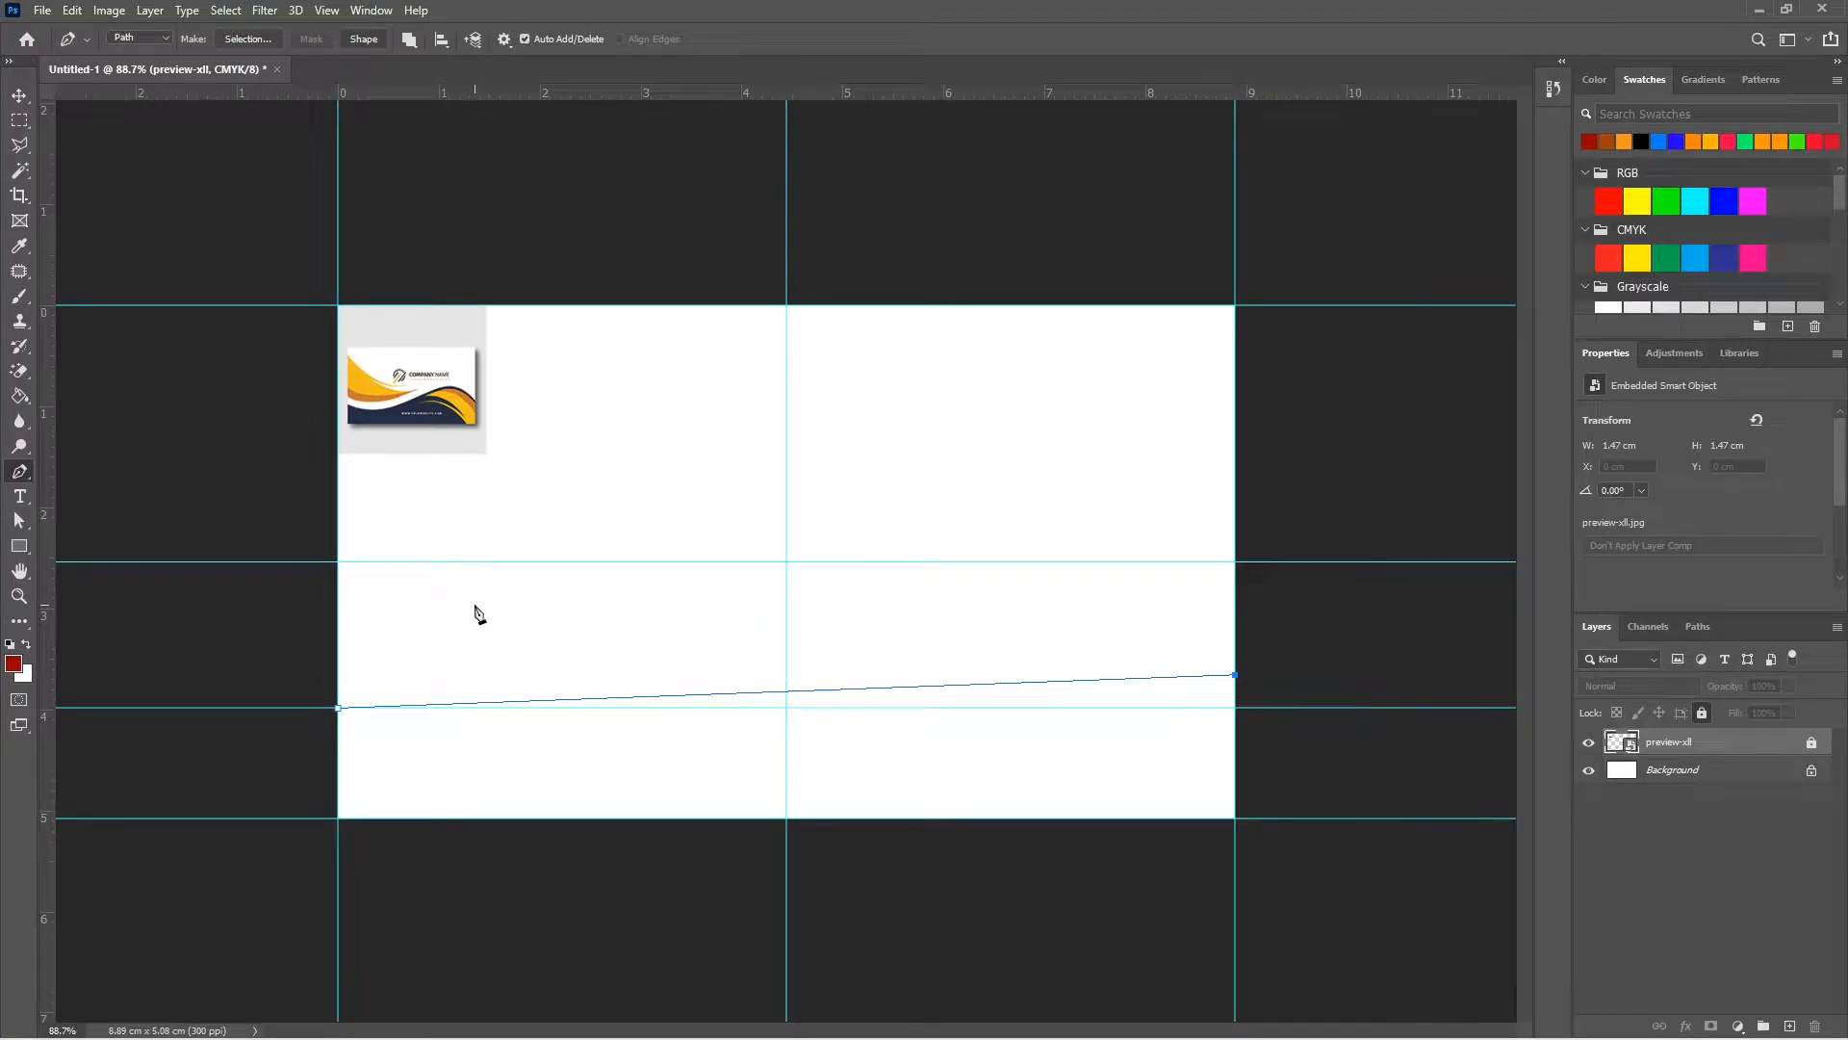
{"action": "left_click", "coordinate": [493, 703]}
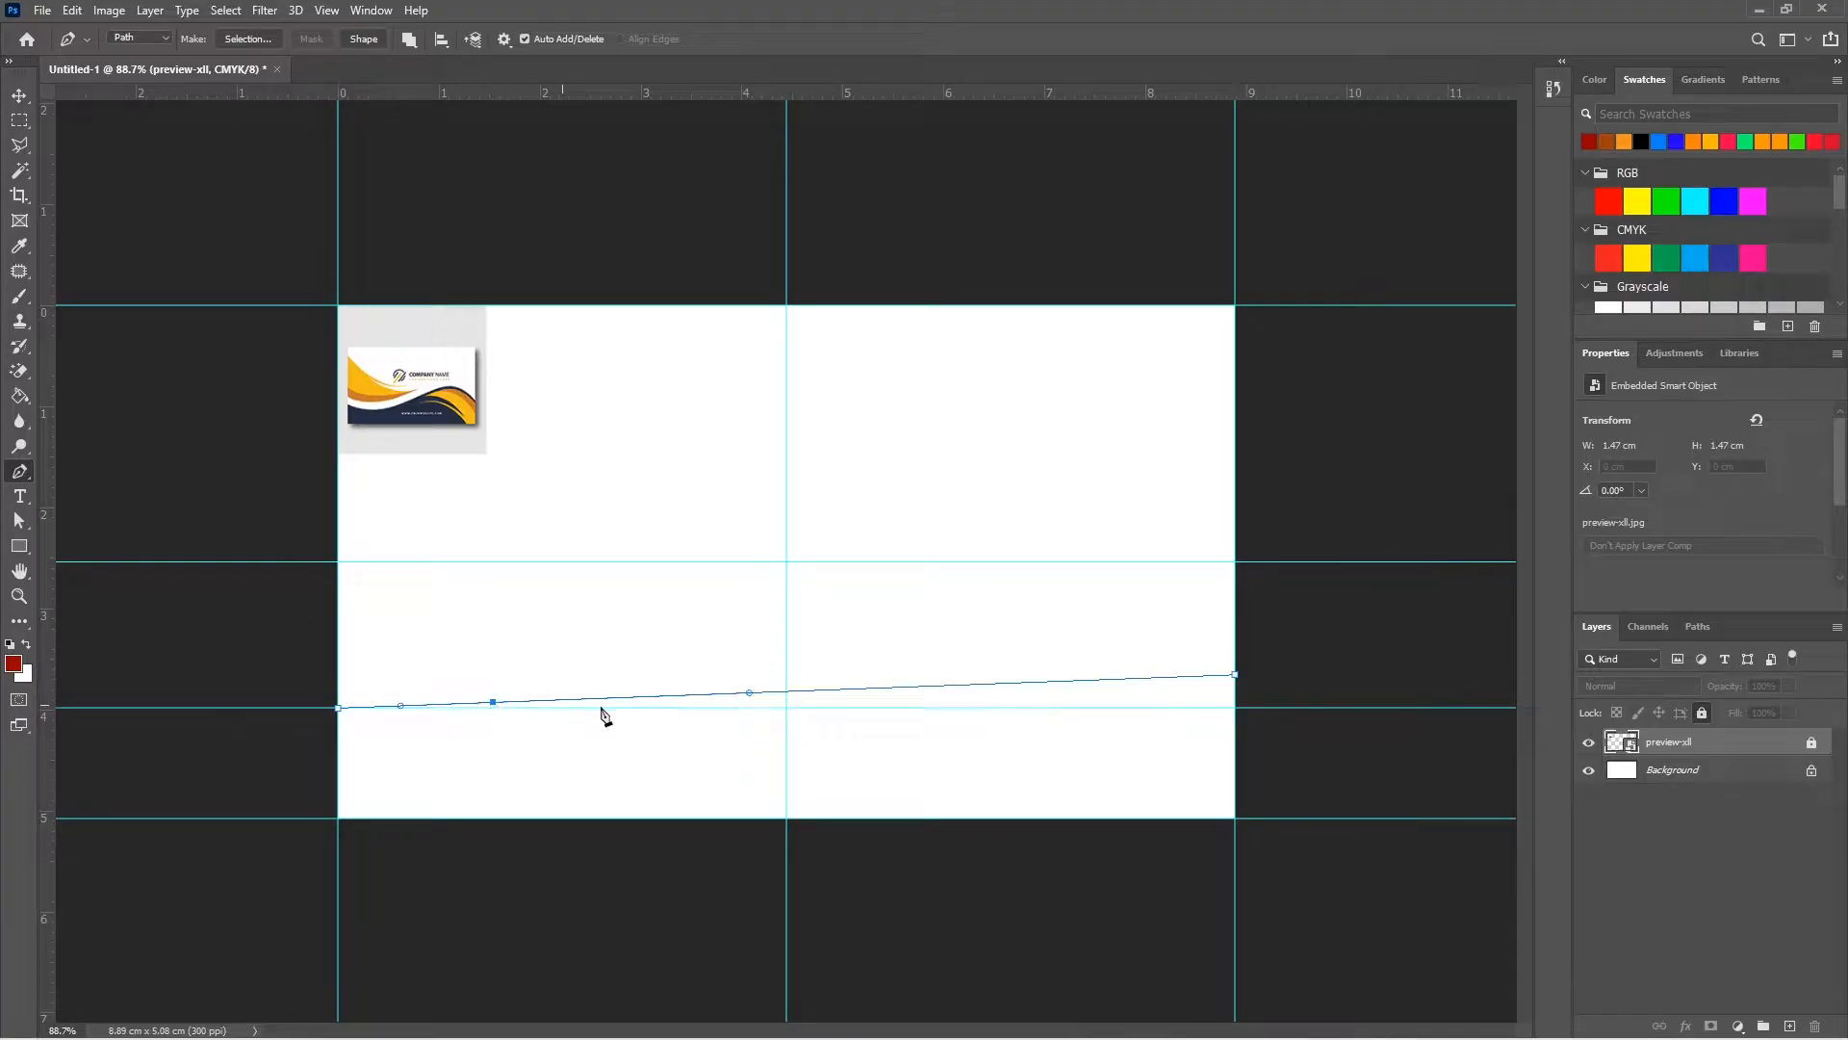
{"action": "left_click", "coordinate": [503, 703]}
Bend the path into a wave by lowering its left inner anchor point and raising the right one to the horizontal centre guide.
{"action": "key", "text": "a"}
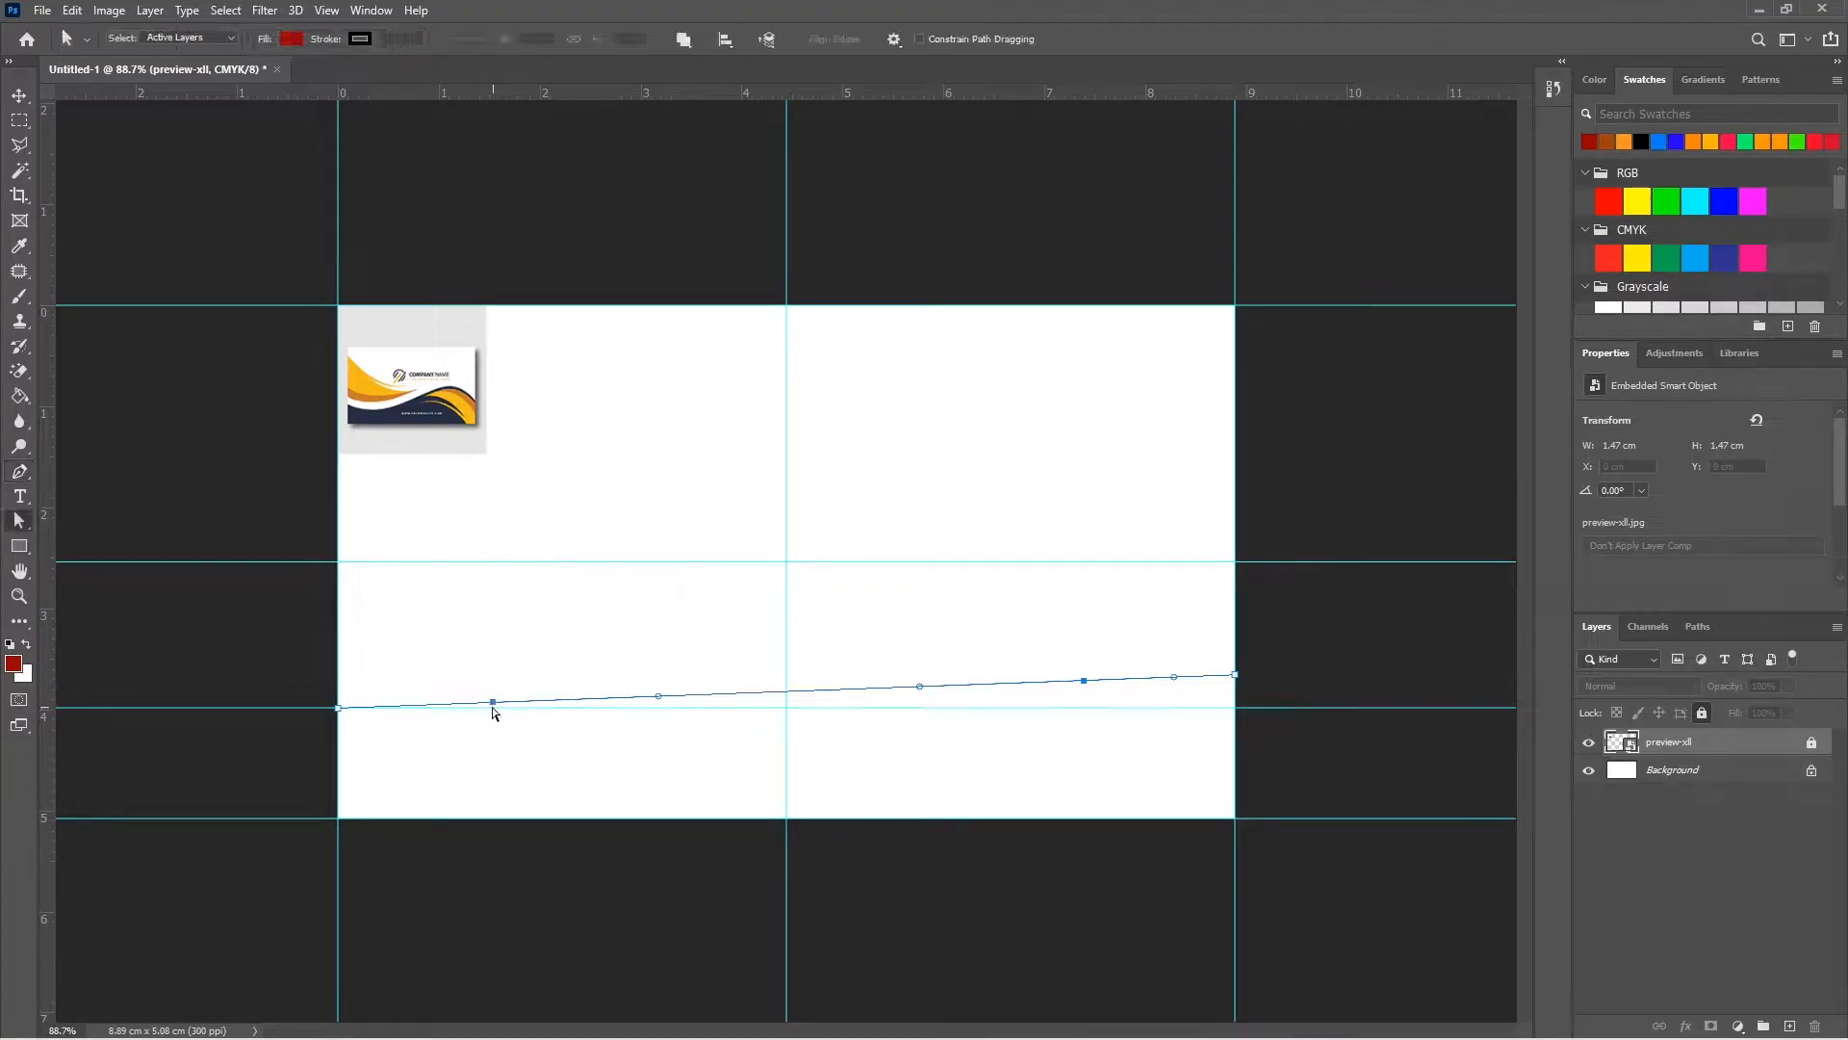
{"action": "left_click_drag", "start_coordinate": [493, 704], "coordinate": [505, 754]}
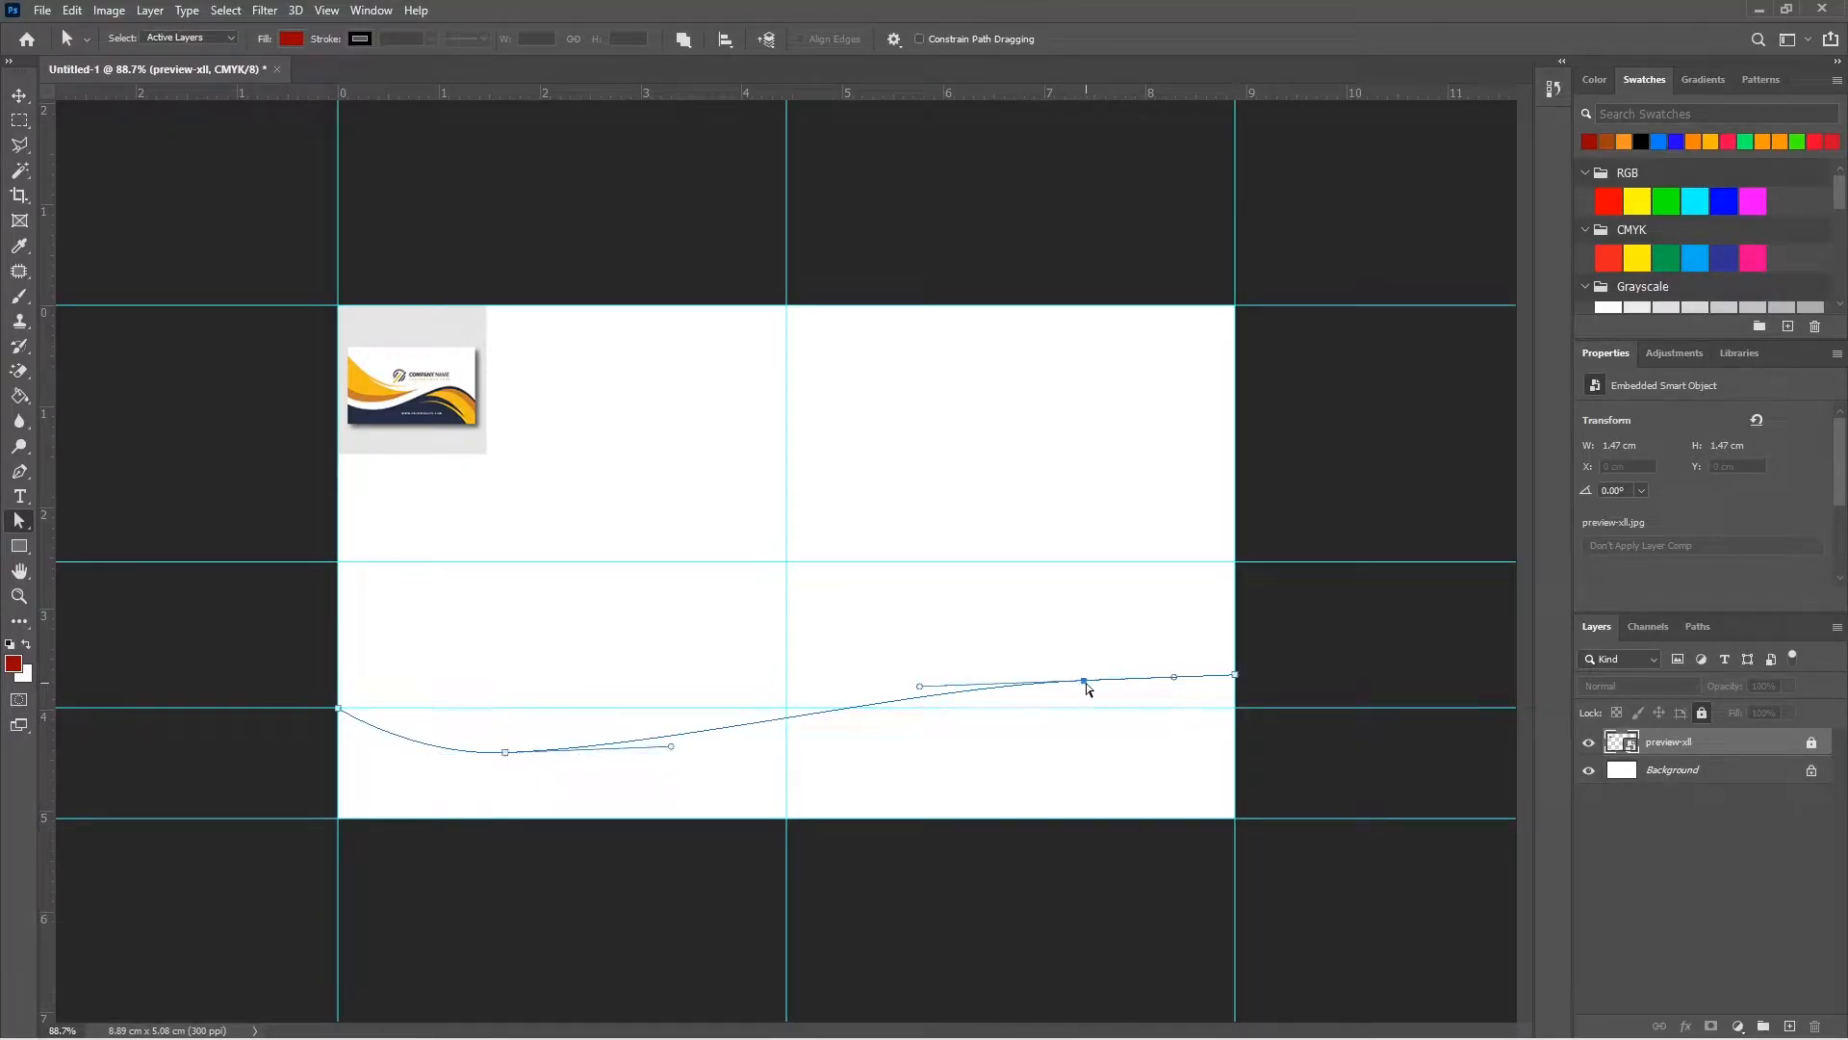
{"action": "left_click_drag", "start_coordinate": [1082, 678], "coordinate": [1052, 572]}
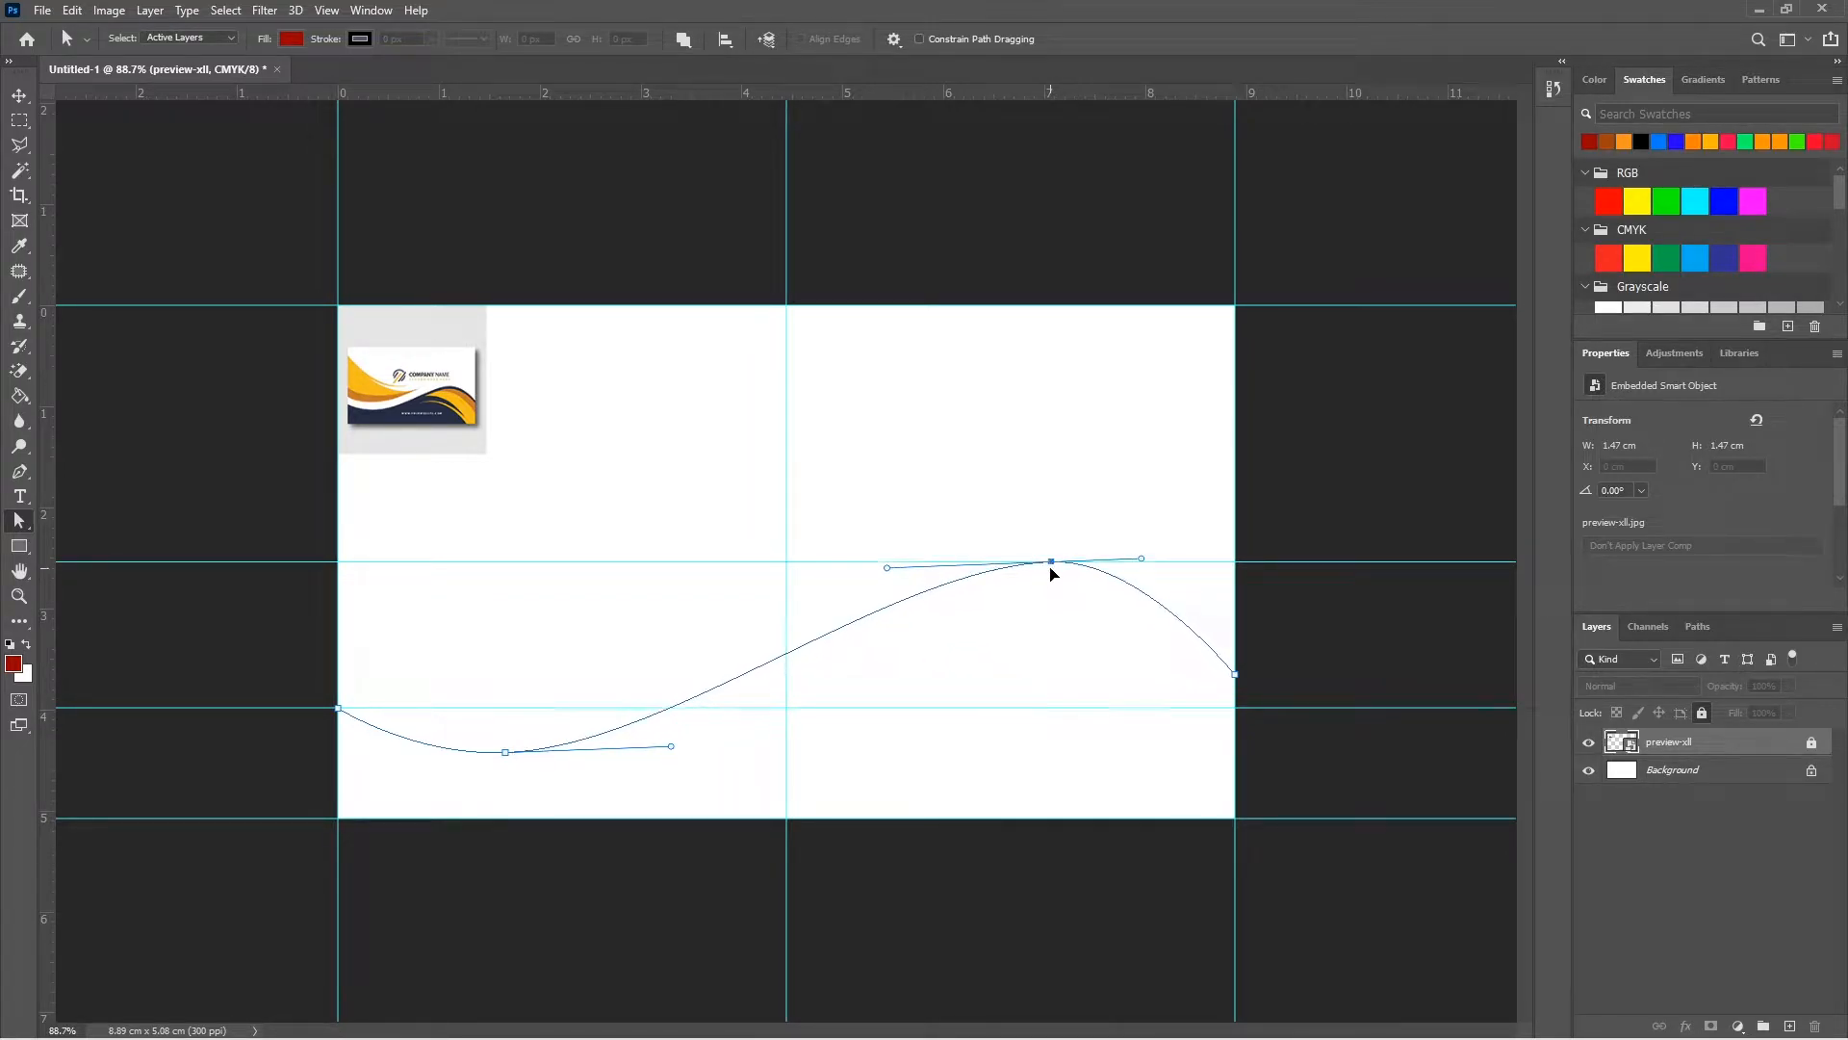
{"action": "left_click", "coordinate": [1293, 660]}
Extend the wave path around the outside of the canvas's bottom edge back to its start, and convert it to a selection.
{"action": "key", "text": "p"}
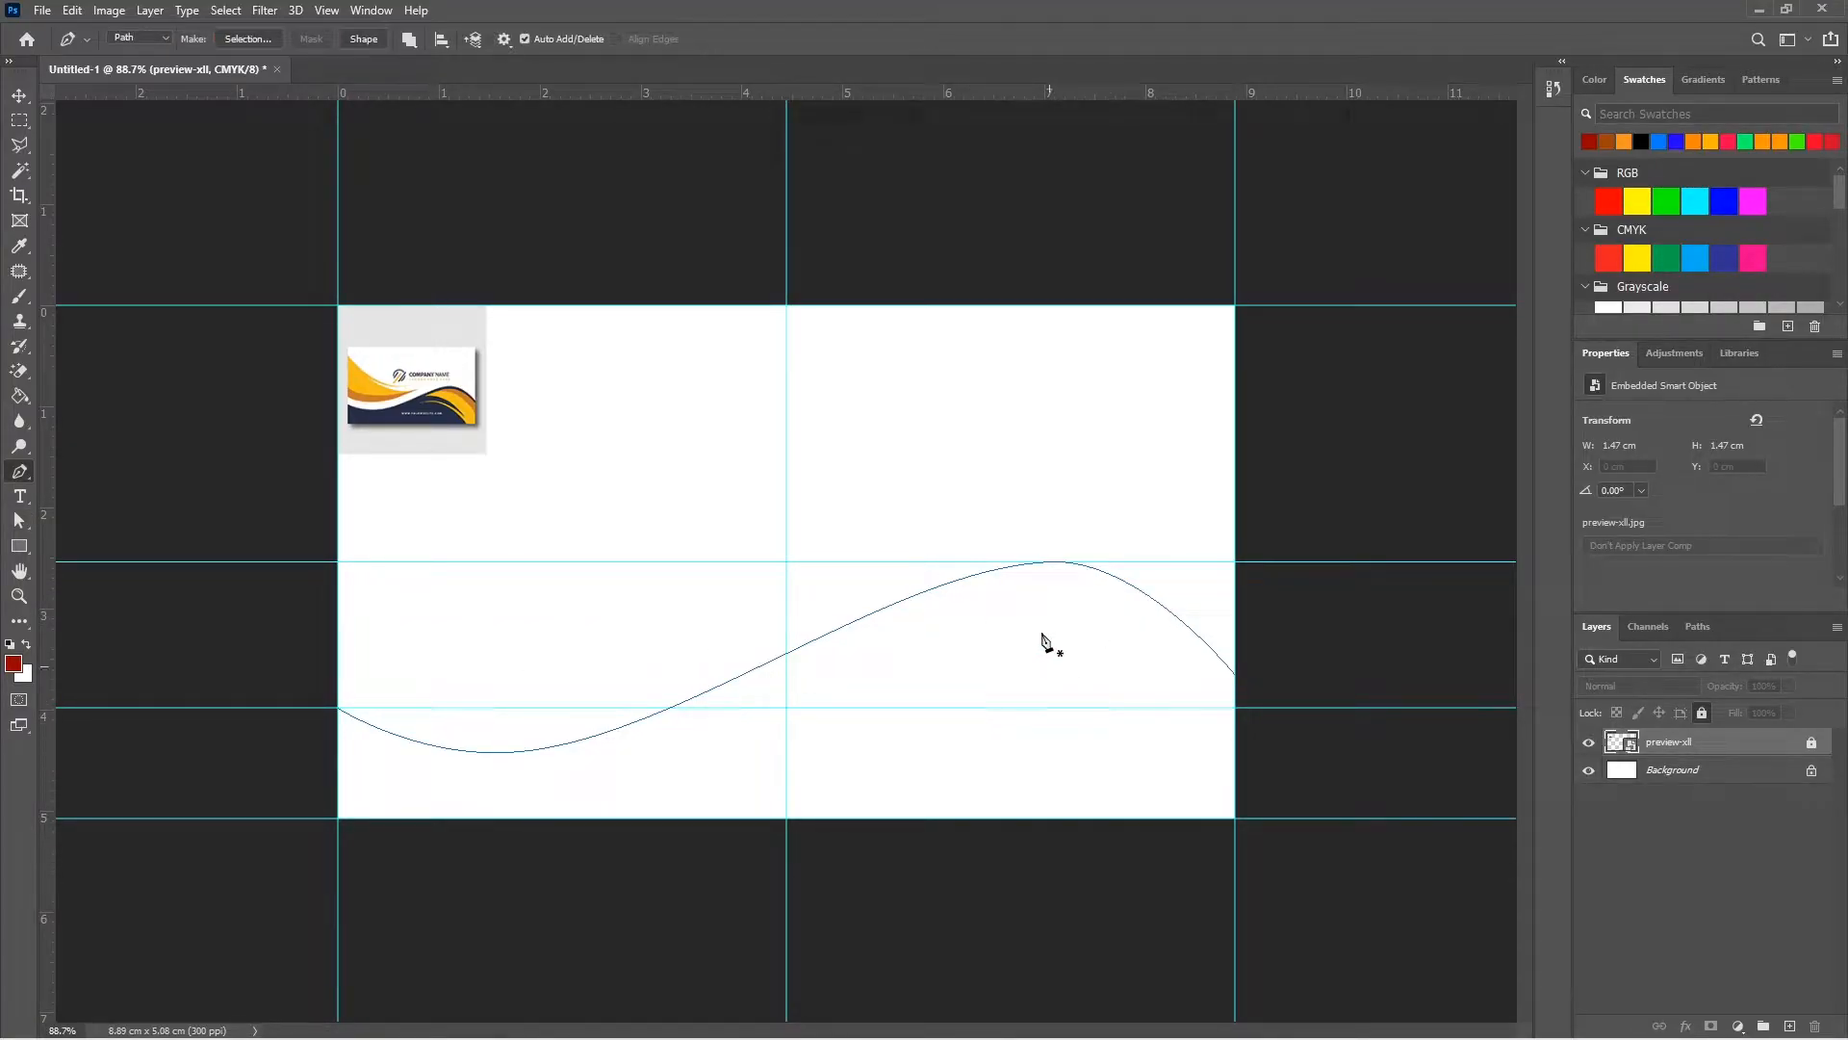
{"action": "left_click", "coordinate": [1235, 674]}
{"action": "left_click", "coordinate": [1272, 731]}
{"action": "left_click", "coordinate": [1289, 818]}
{"action": "left_click", "coordinate": [1271, 856]}
{"action": "left_click", "coordinate": [1164, 888]}
{"action": "left_click", "coordinate": [950, 909]}
{"action": "left_click_drag", "start_coordinate": [706, 911], "coordinate": [554, 914]}
{"action": "left_click", "coordinate": [455, 909]}
{"action": "left_click", "coordinate": [338, 892]}
{"action": "left_click", "coordinate": [280, 826]}
{"action": "left_click_drag", "start_coordinate": [285, 753], "coordinate": [290, 747]}
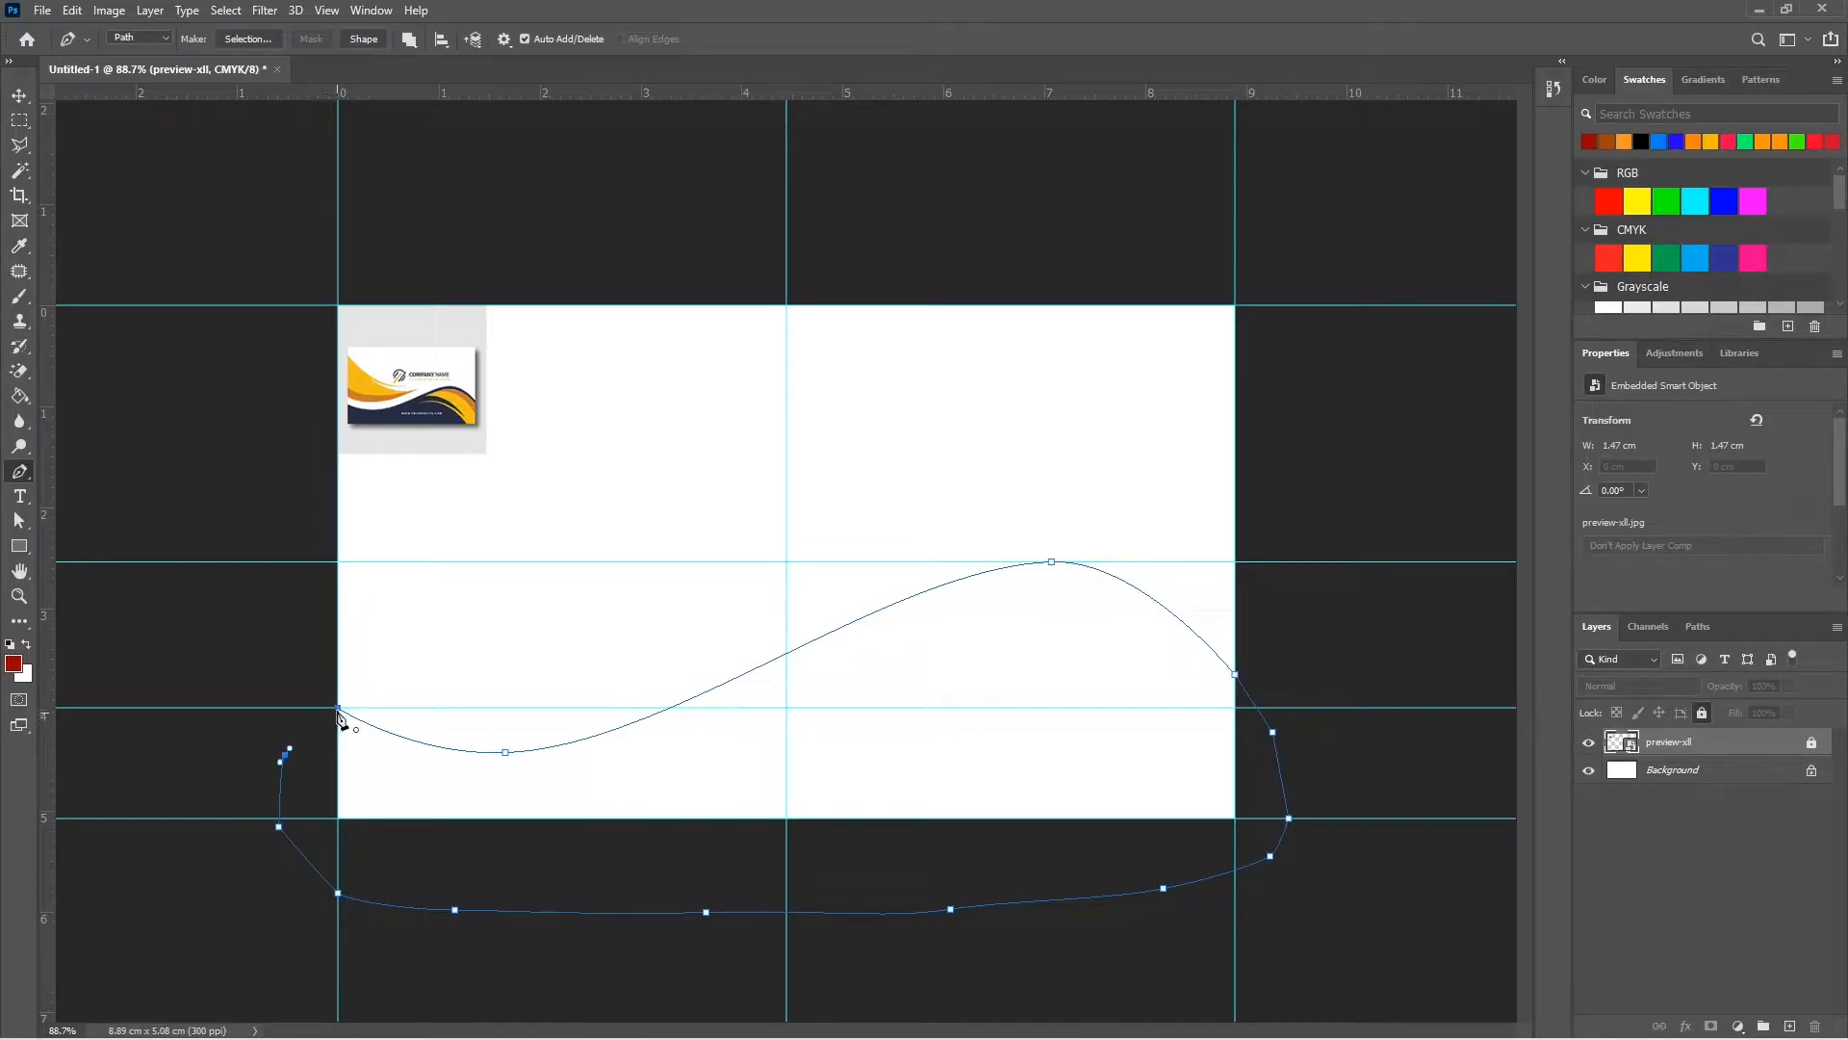
{"action": "key", "text": "ctrl+Return"}
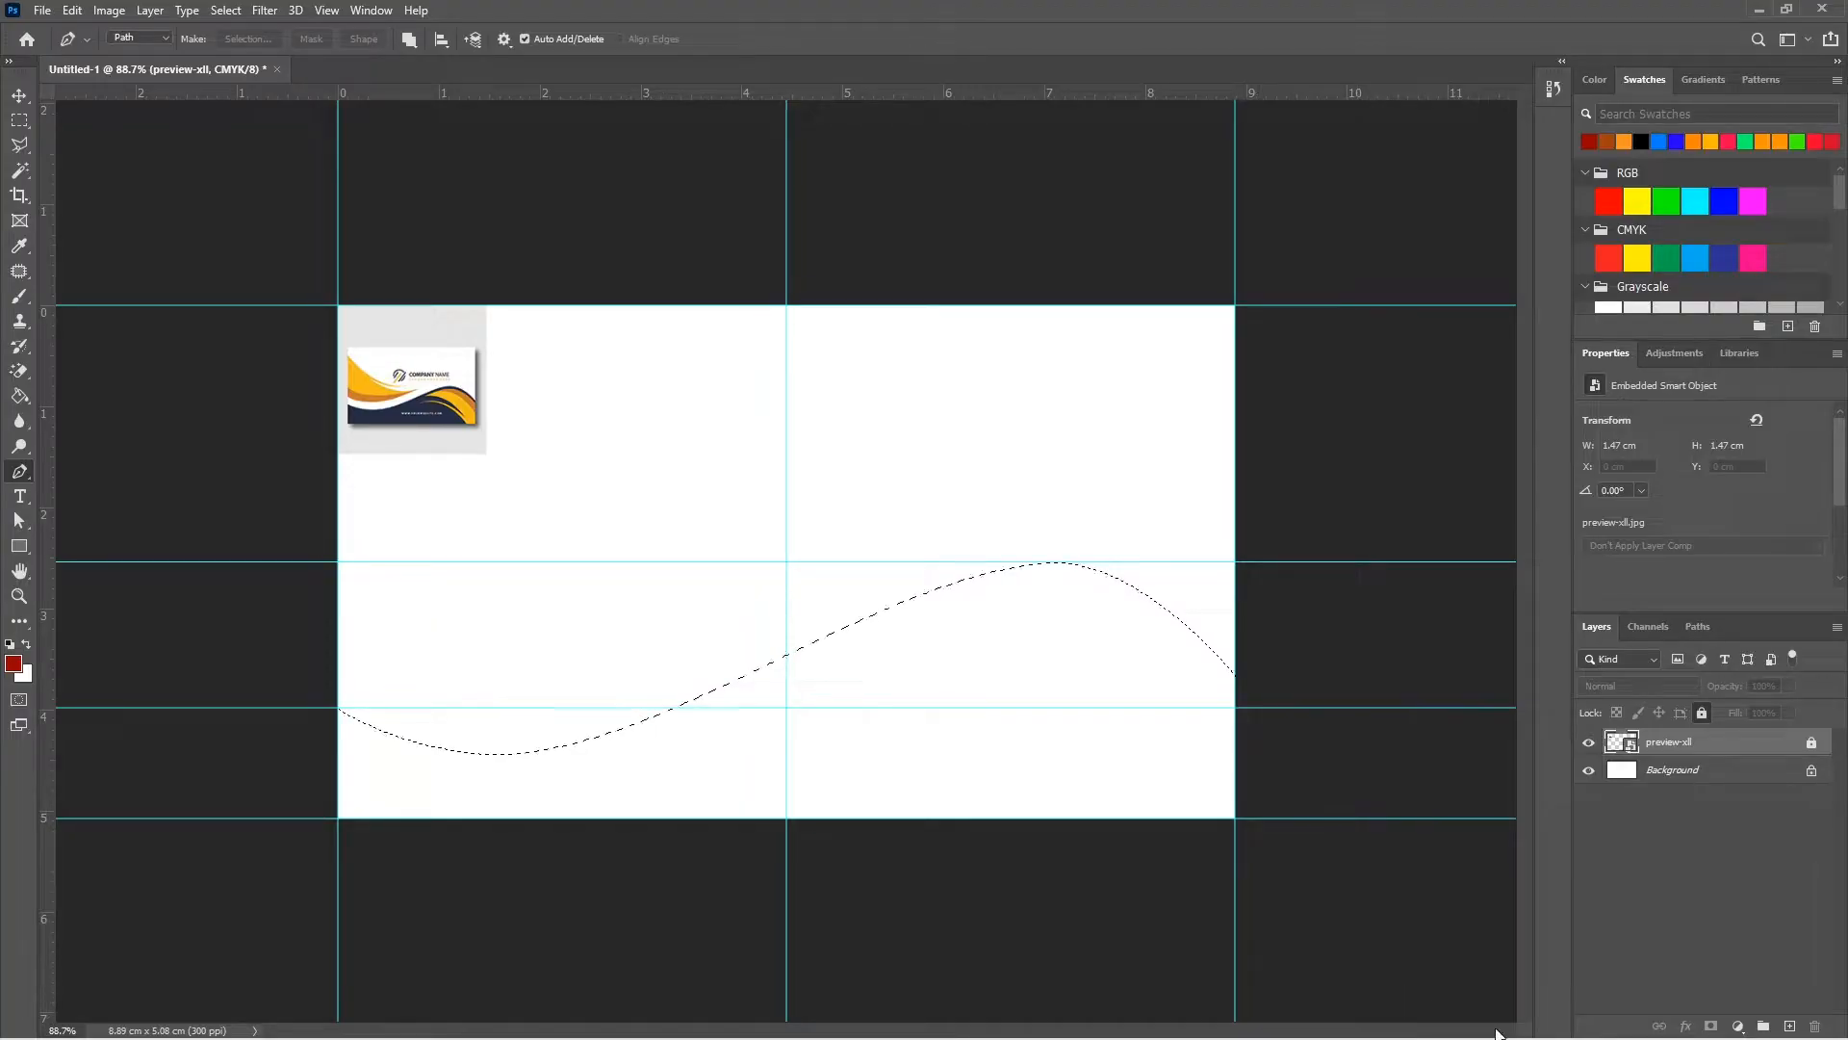
Fill the wave selection with the red foreground colour on a new layer using the Paint Bucket, and deselect.
{"action": "left_click", "coordinate": [1790, 1026]}
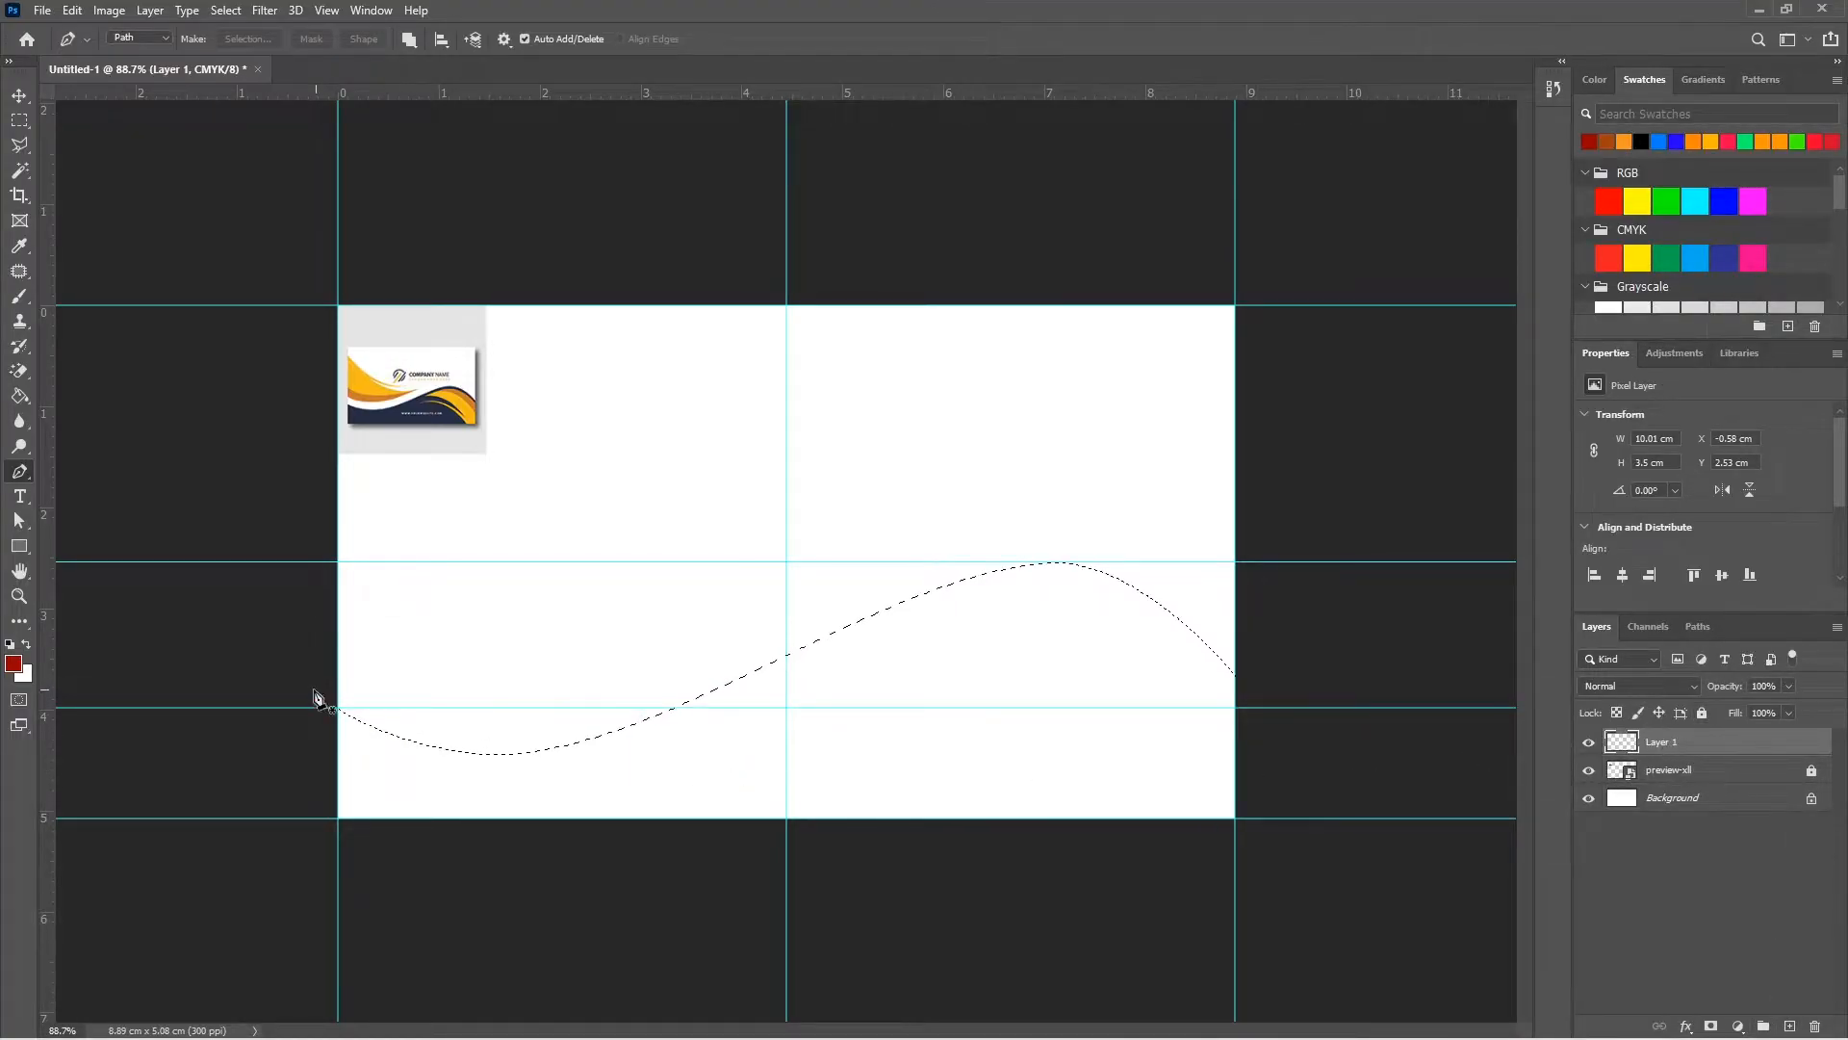
{"action": "left_click", "coordinate": [20, 395]}
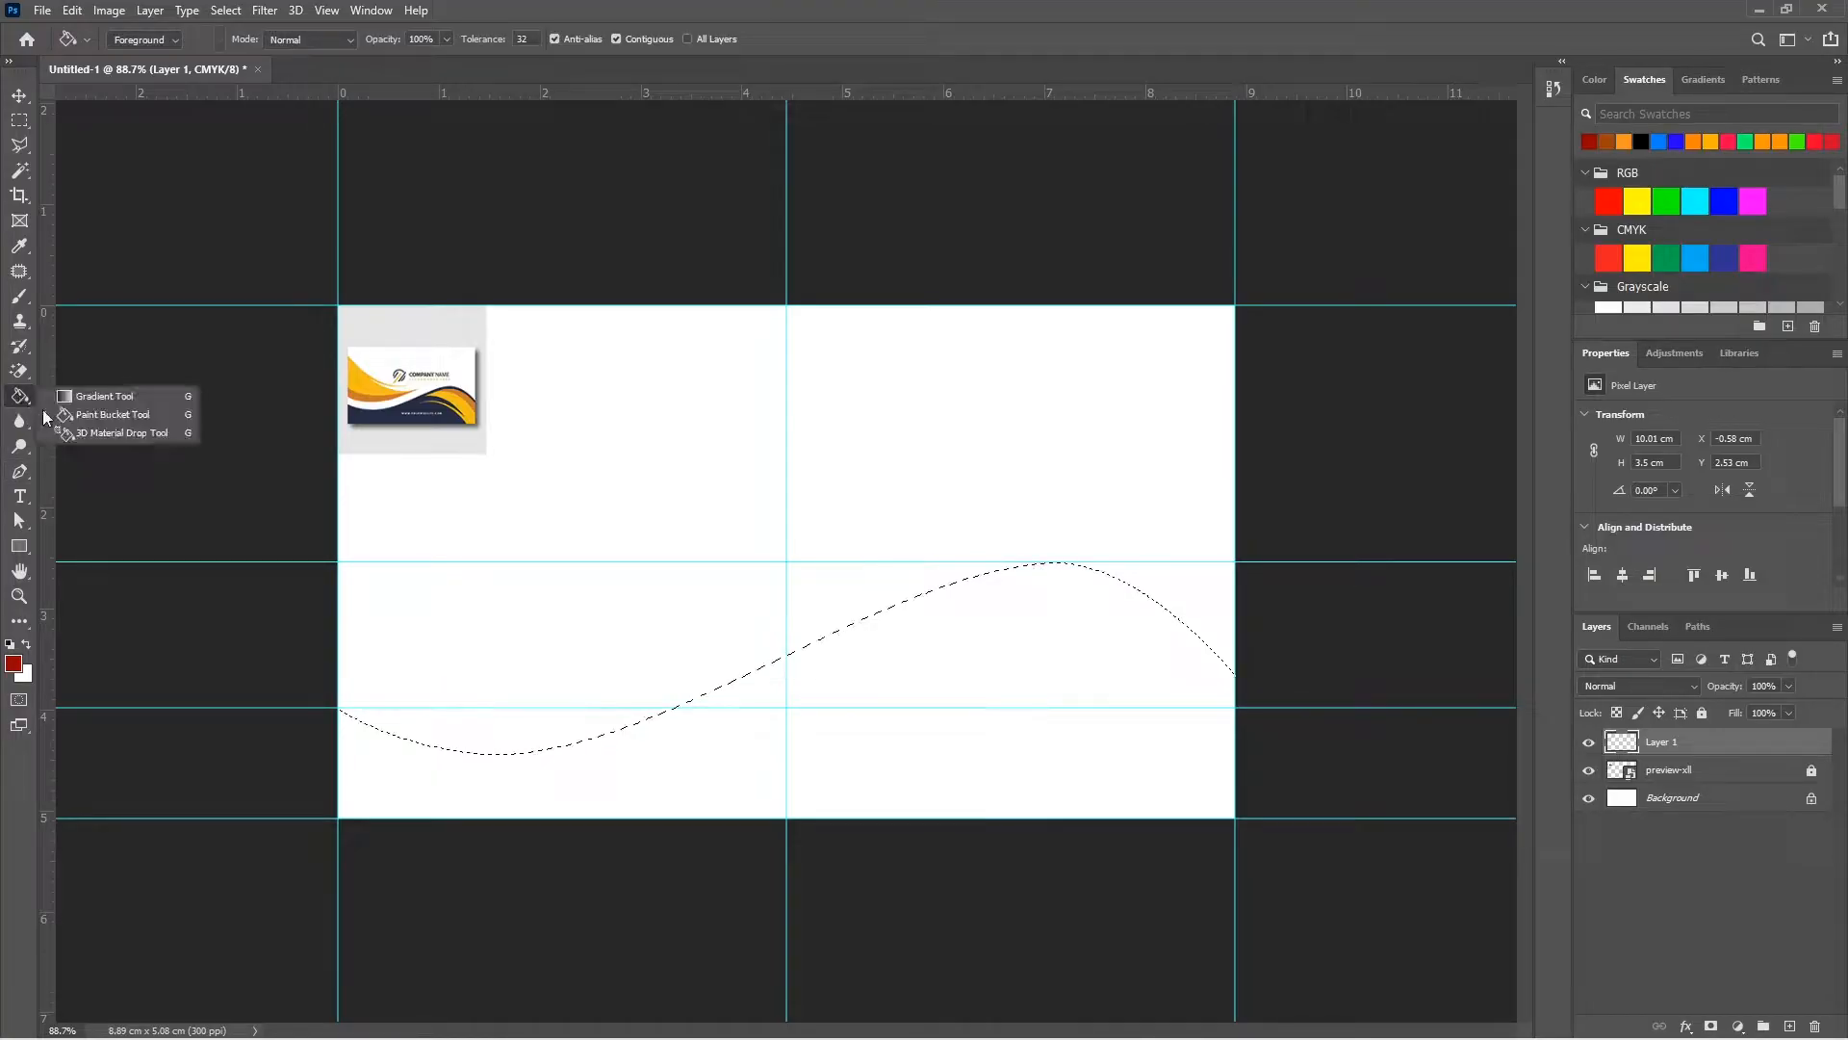
{"action": "left_click", "coordinate": [102, 418]}
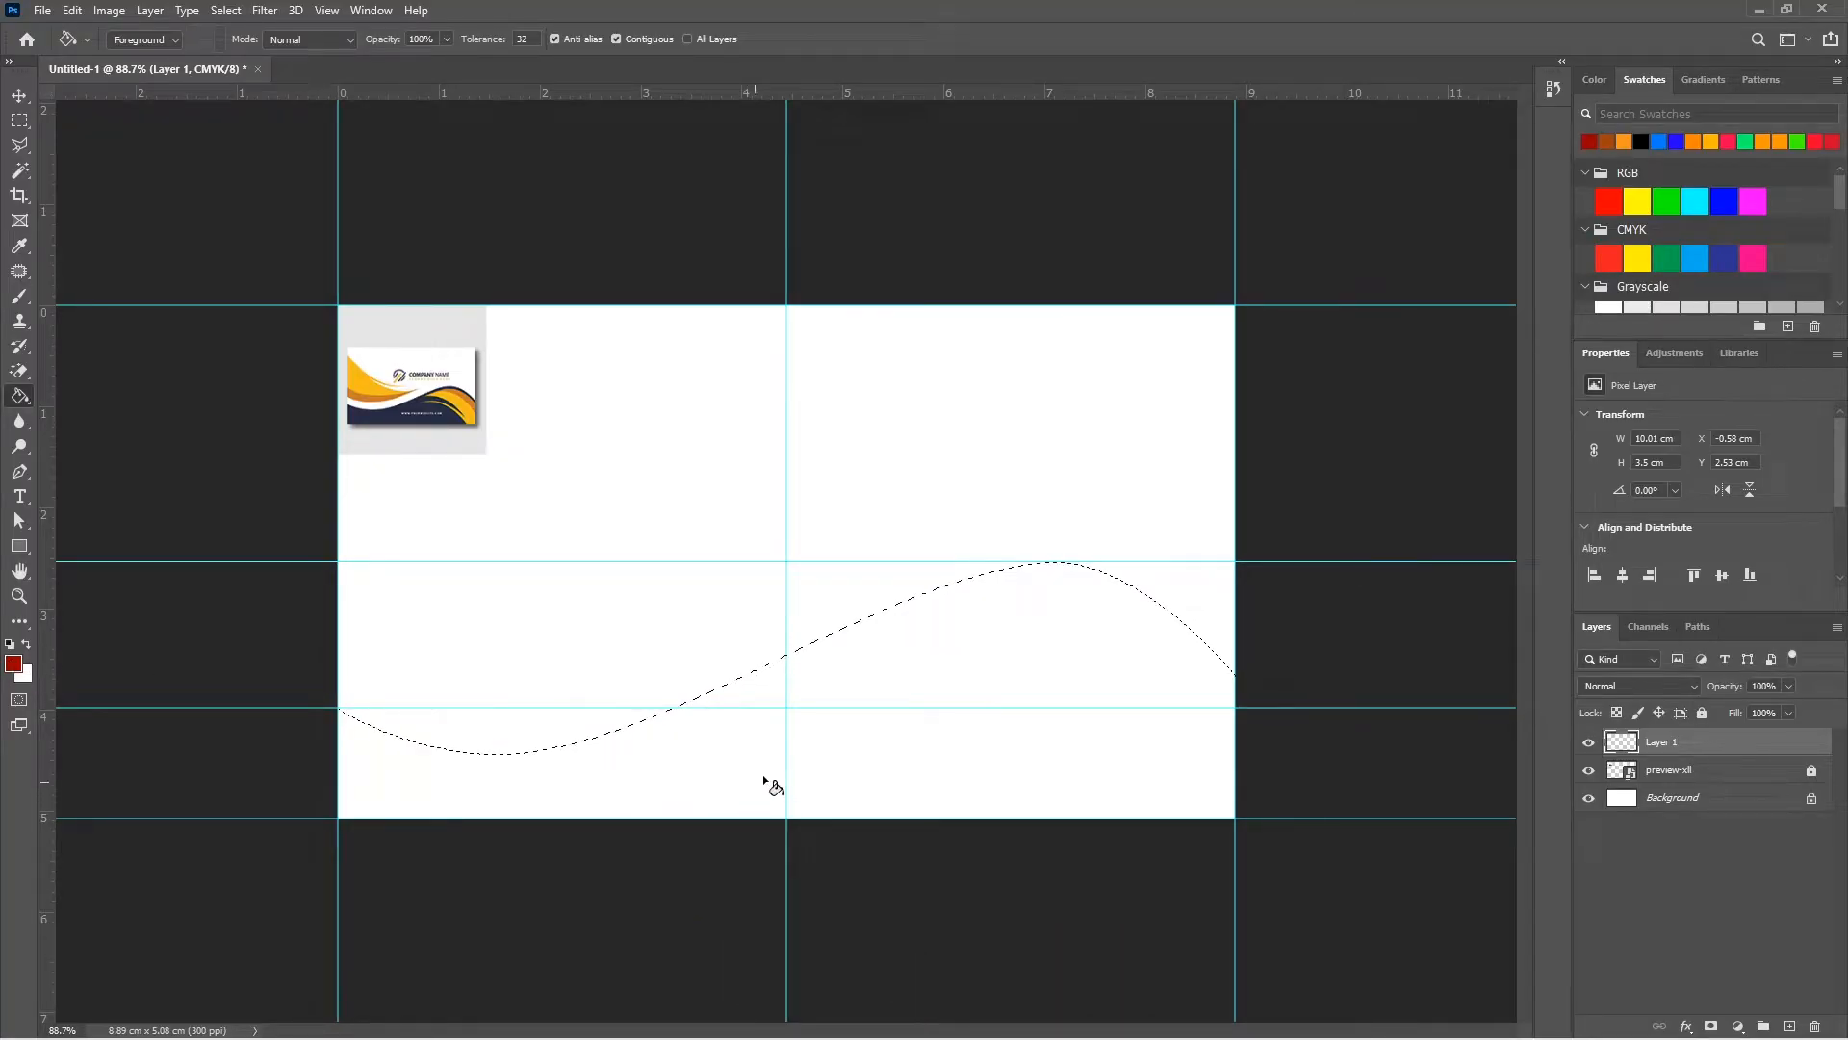
{"action": "left_click", "coordinate": [805, 736]}
{"action": "key", "text": "v"}
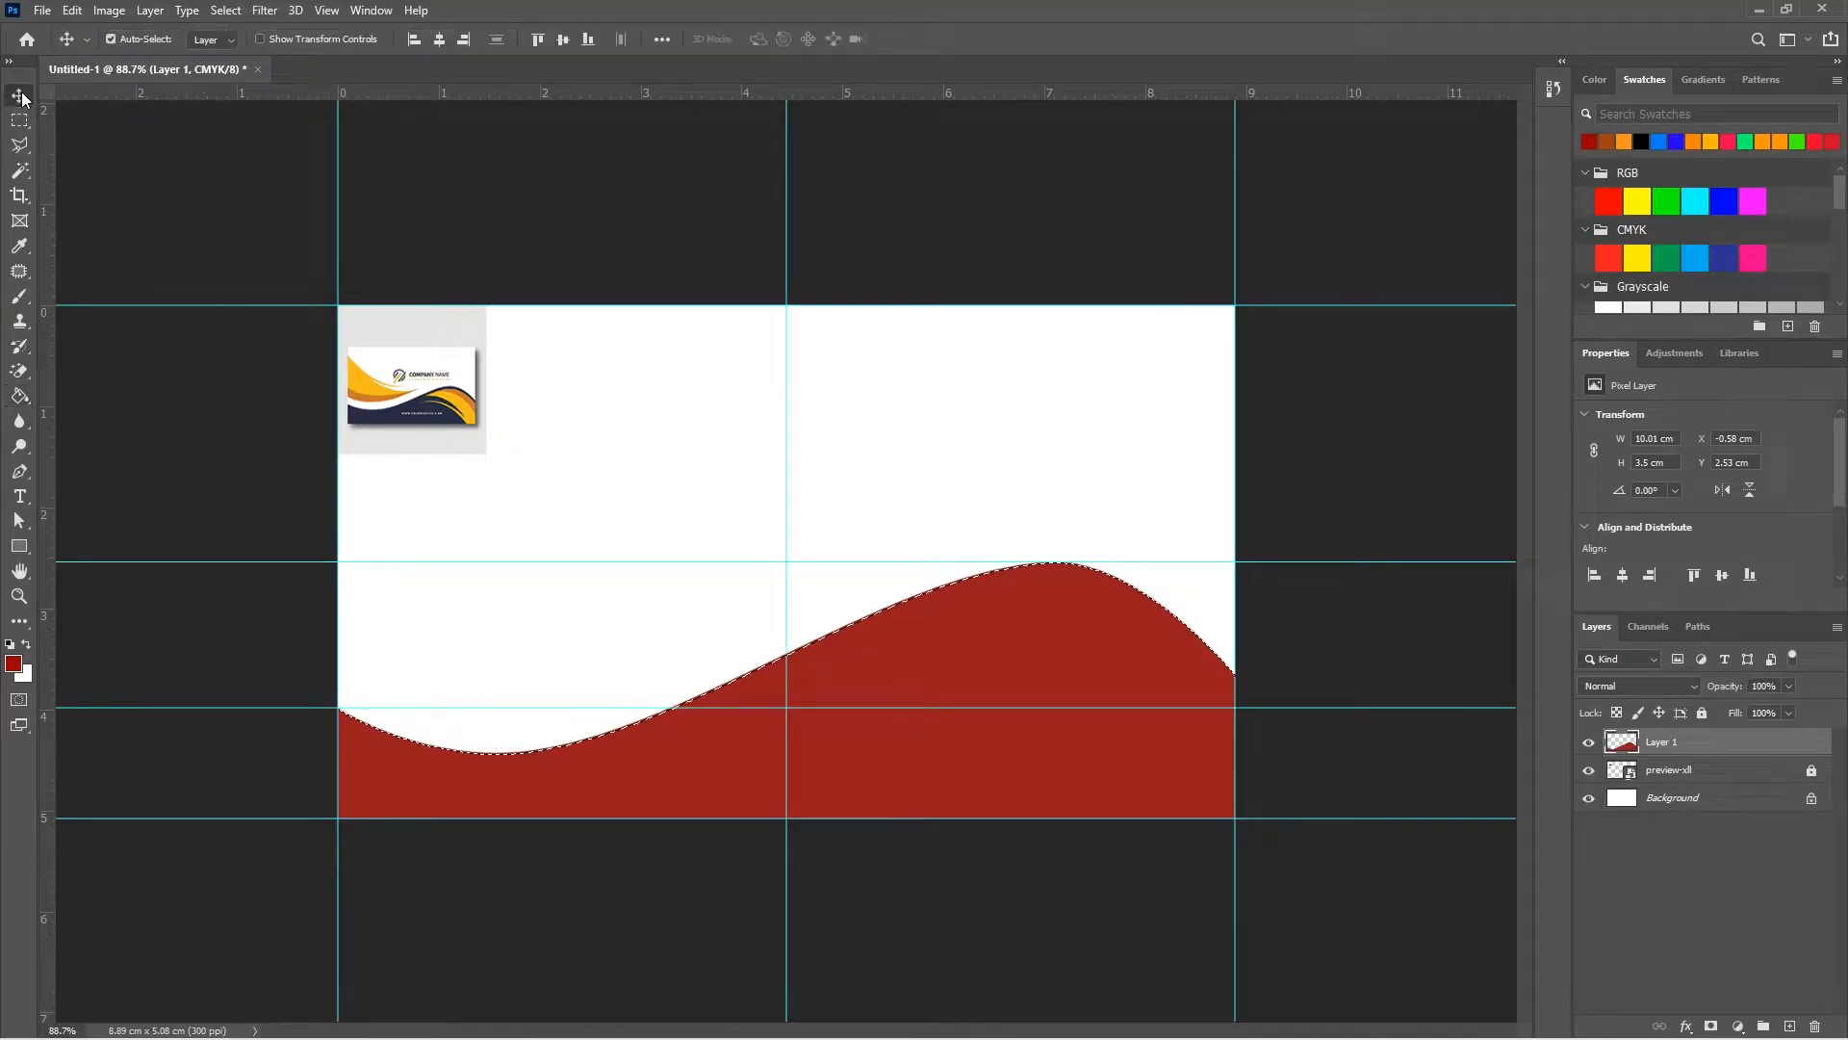
{"action": "key", "text": "ctrl+d"}
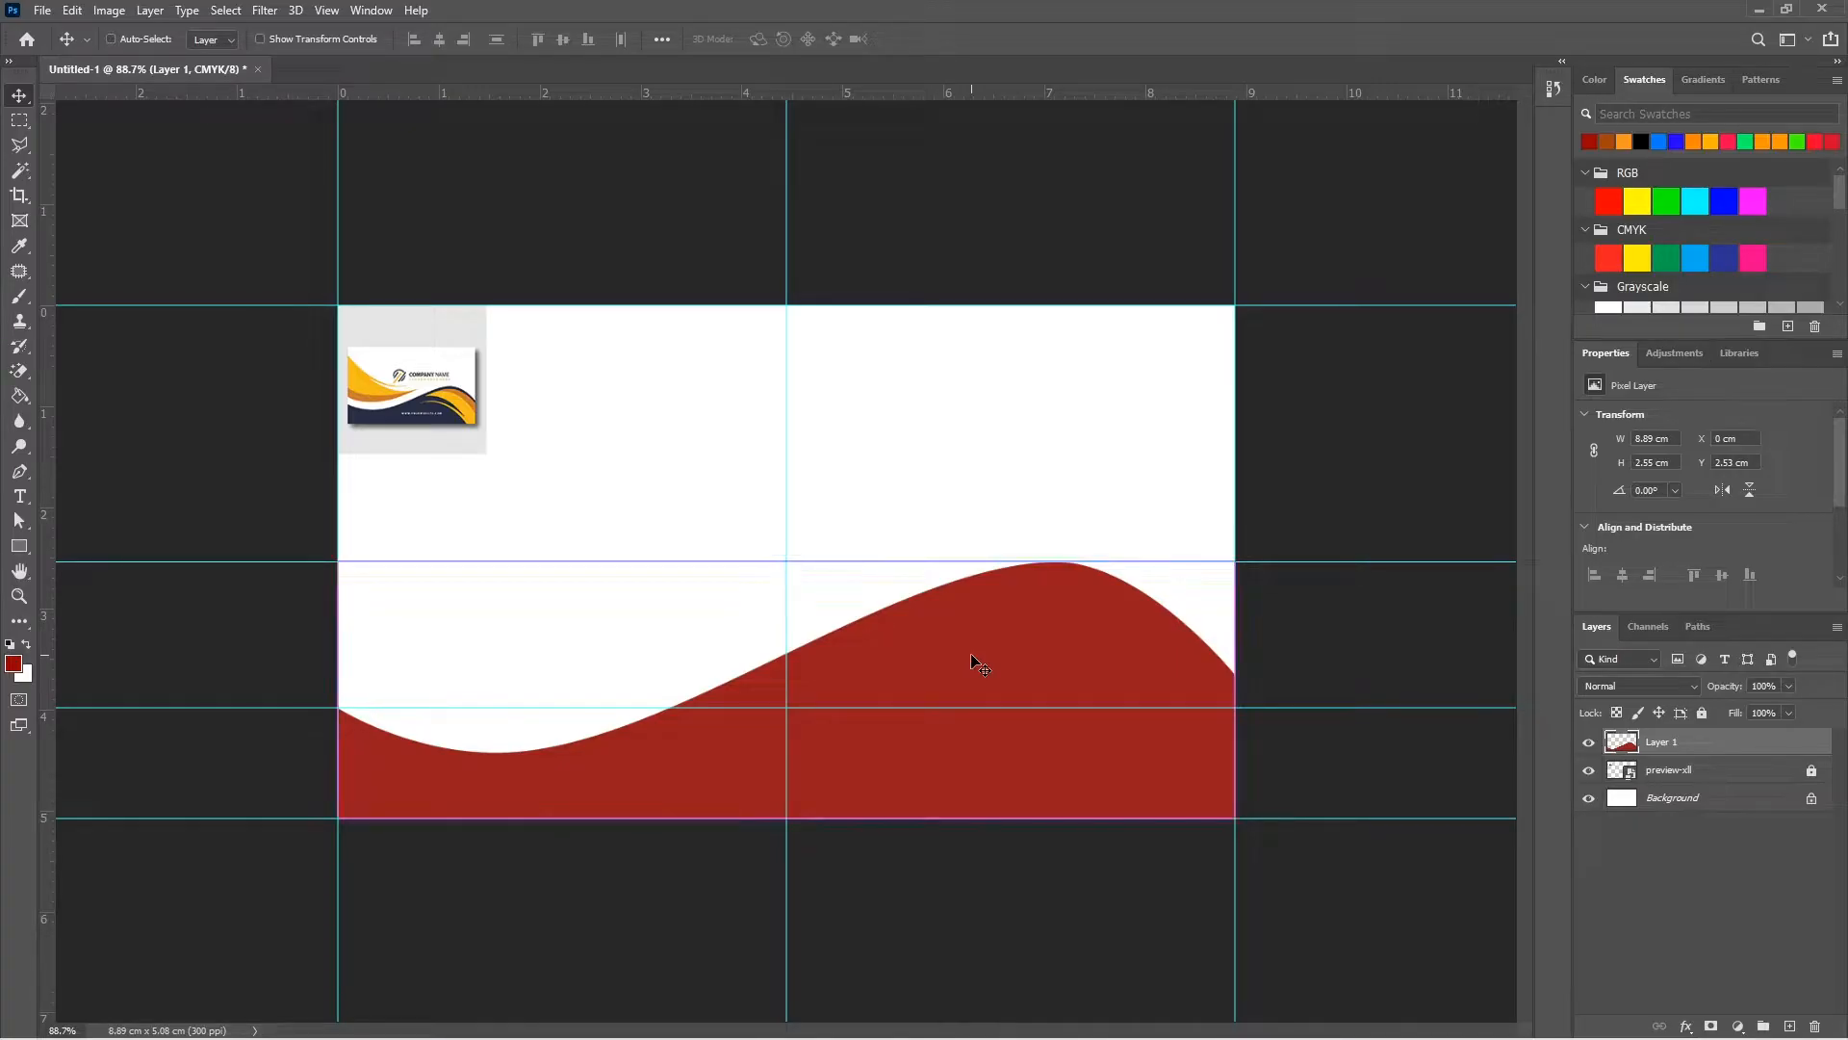
Duplicate the red wave layer, load the copy's outline as a selection, and fill it with the orange business card swatch.
{"action": "key", "text": "ctrl+j"}
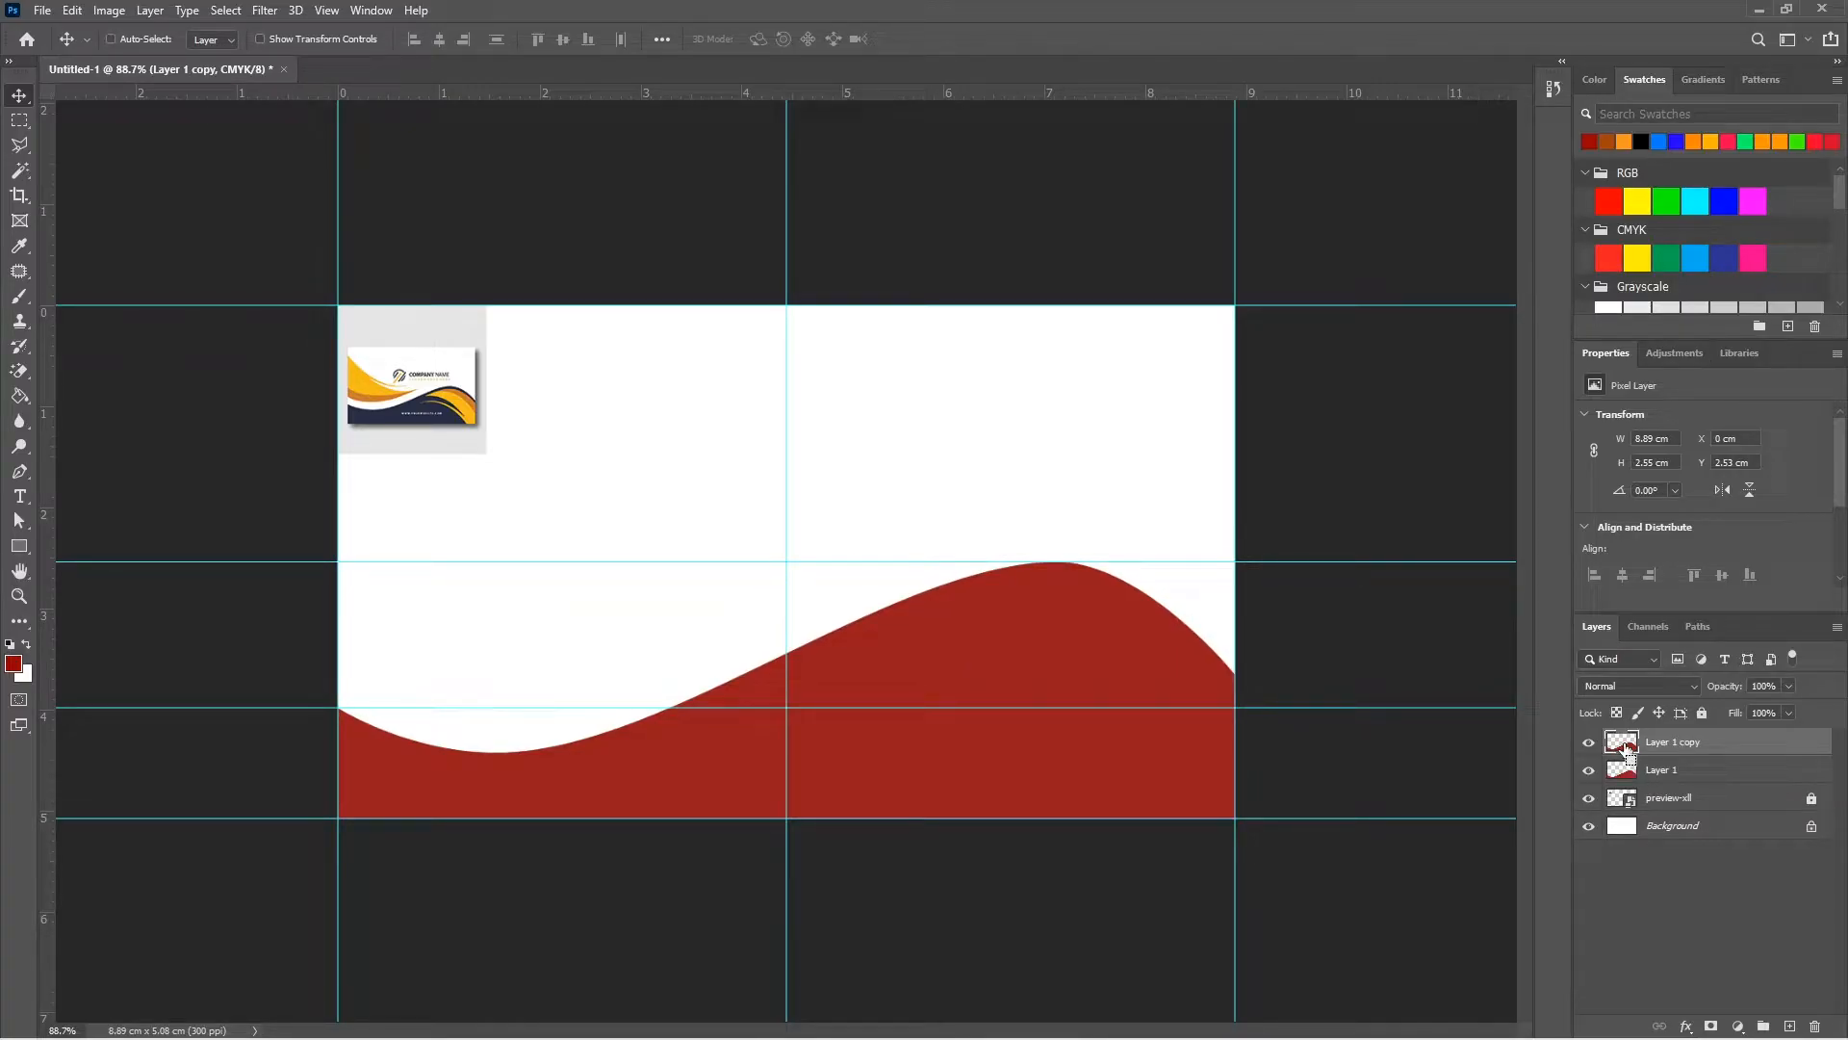
{"action": "left_click", "coordinate": [1625, 747], "text": "ctrl"}
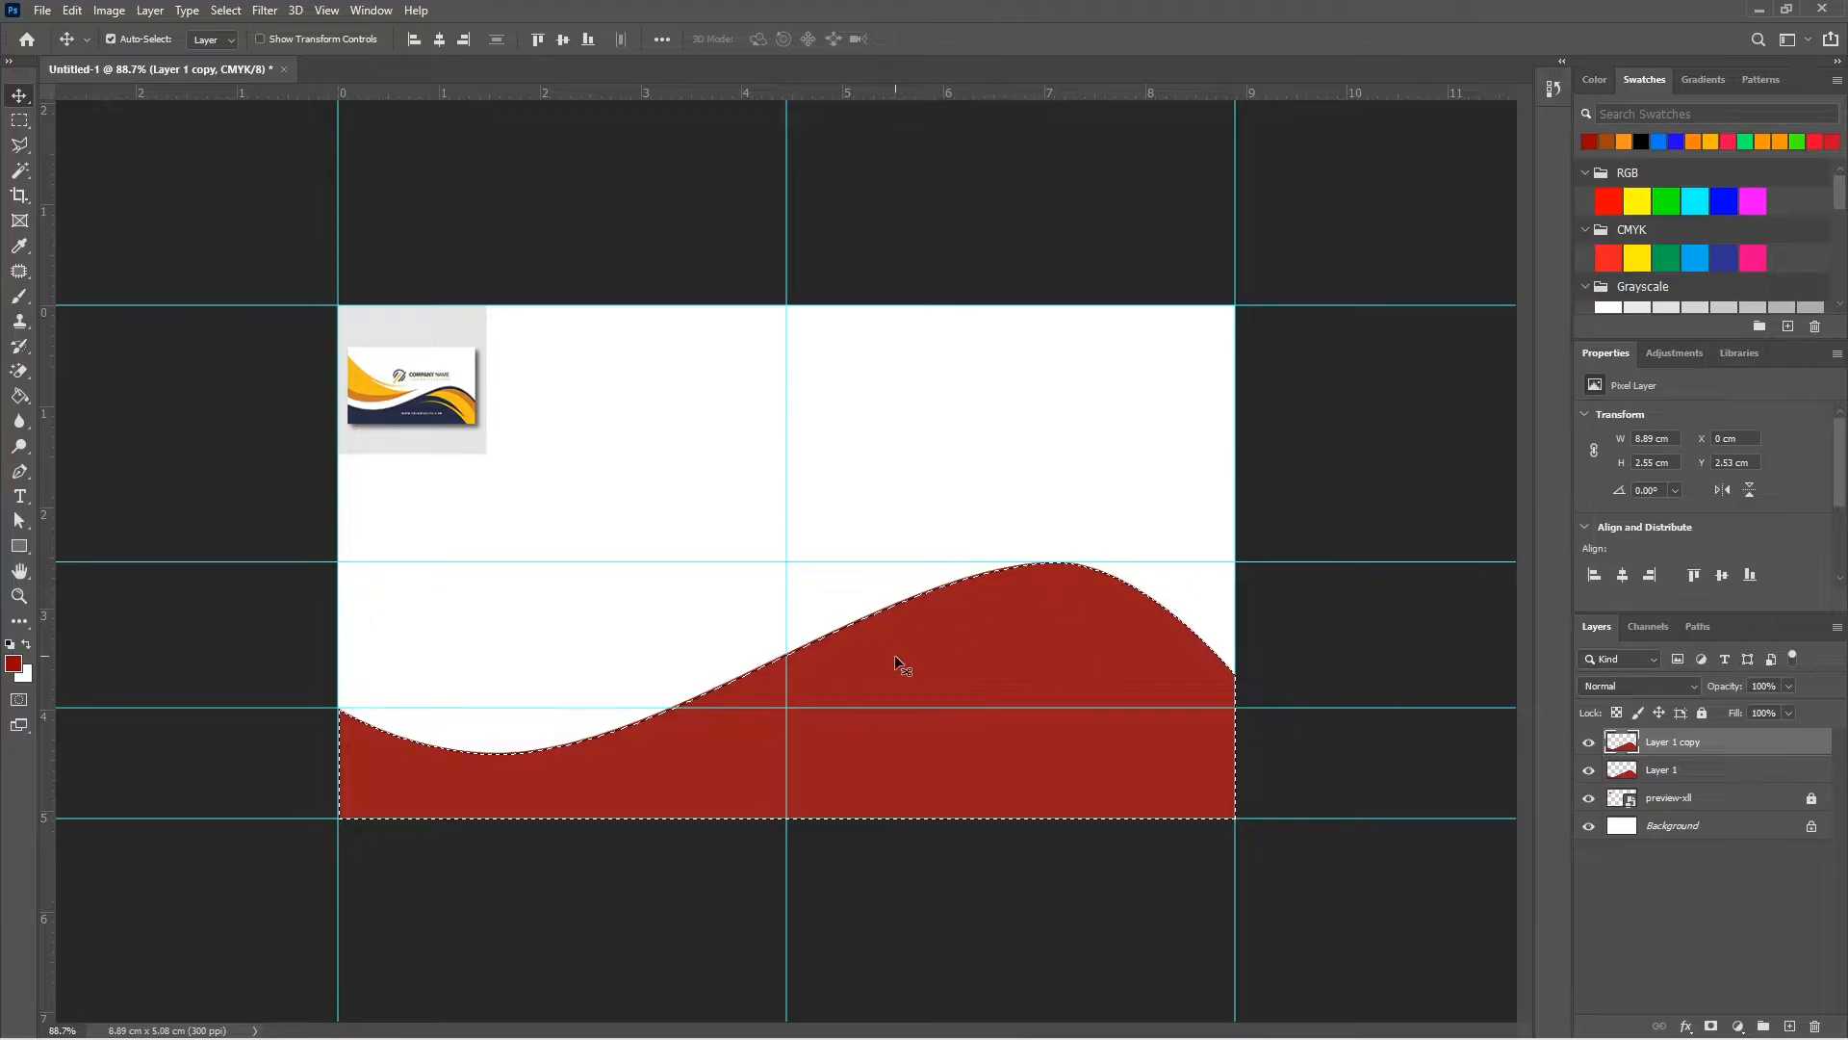
{"action": "scroll", "coordinate": [1703, 234], "scroll_direction": "down", "scroll_amount": 5}
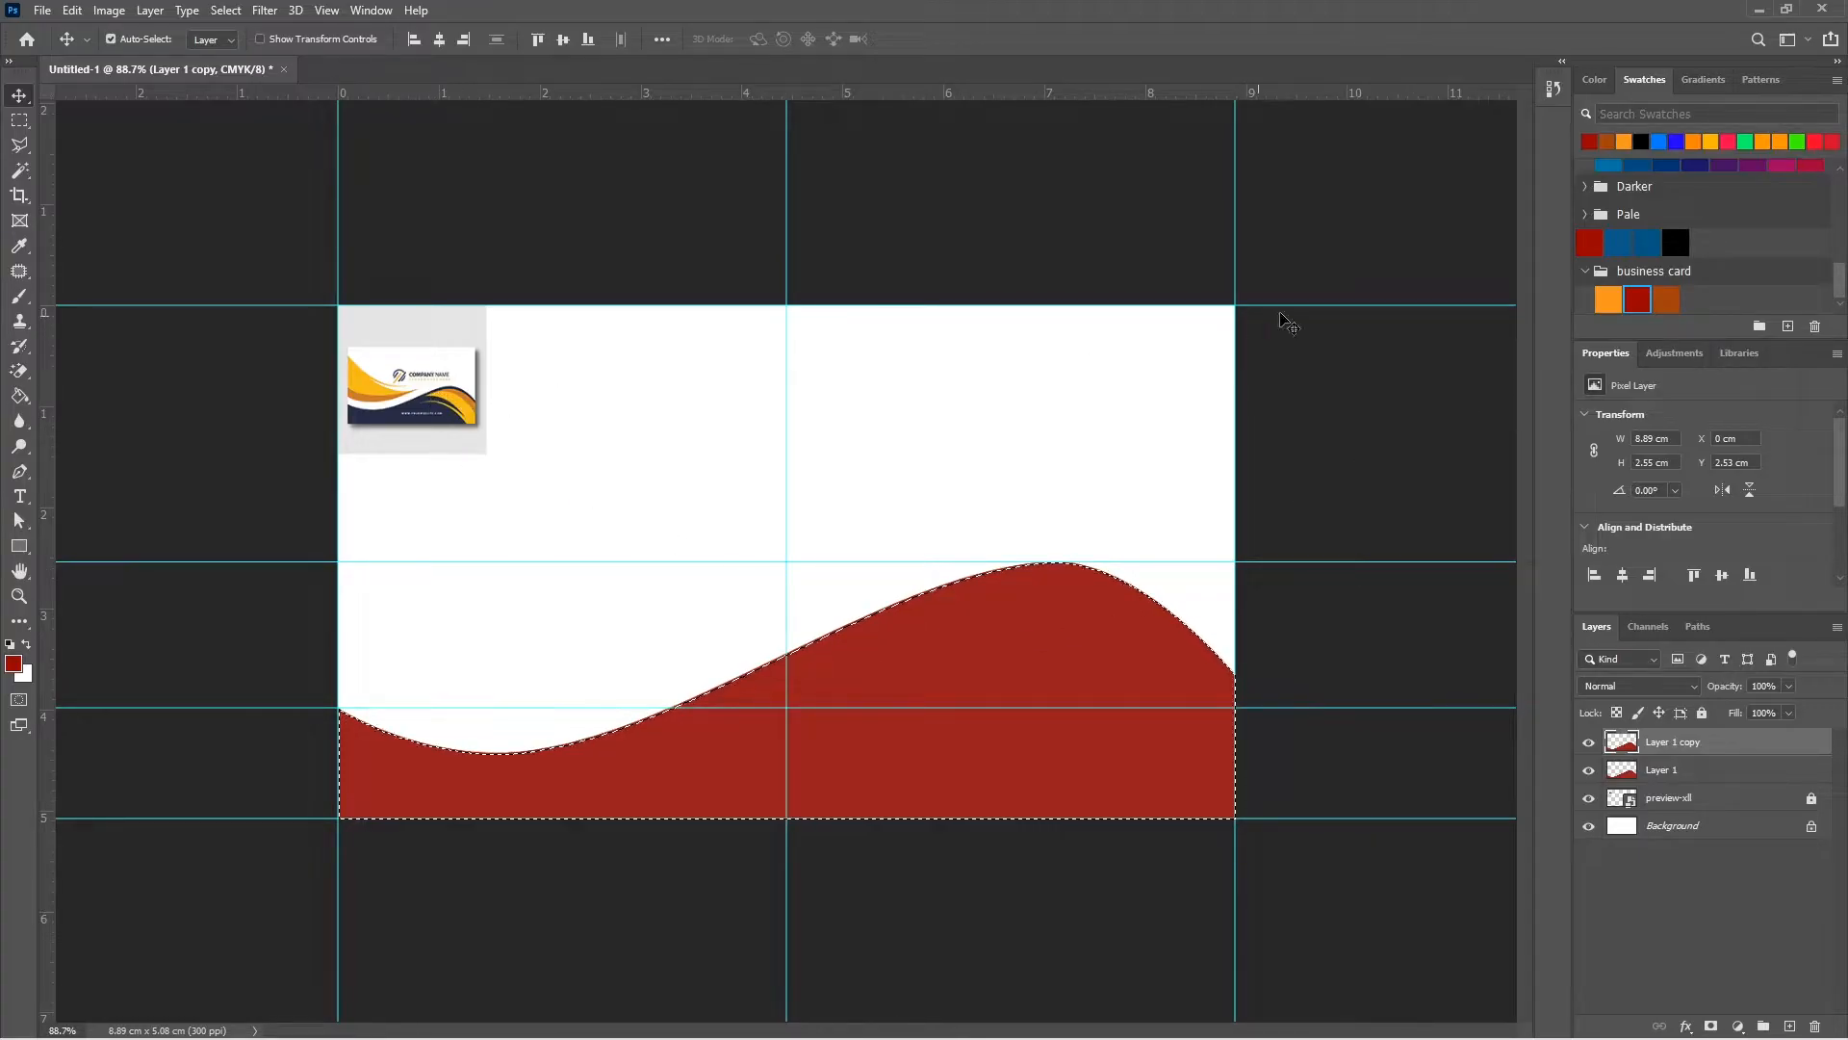
{"action": "left_click", "coordinate": [1609, 298]}
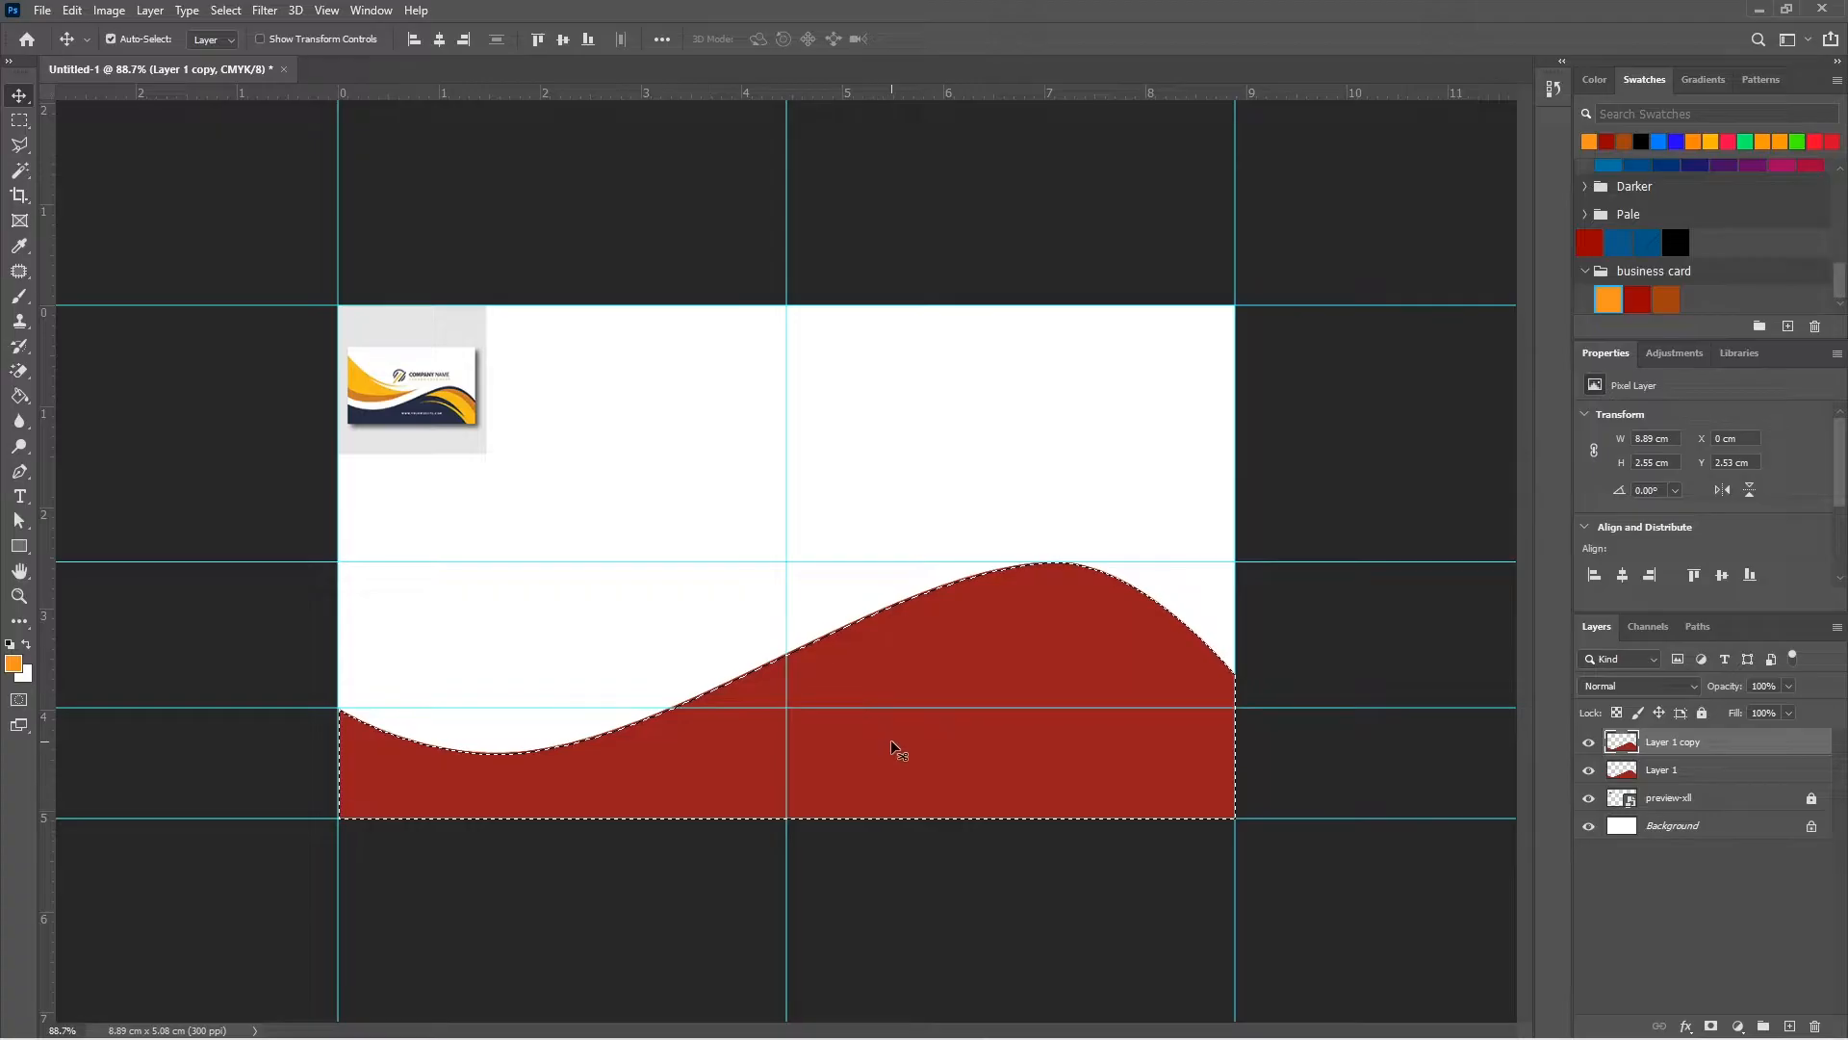
{"action": "key", "text": "alt+BackSpace"}
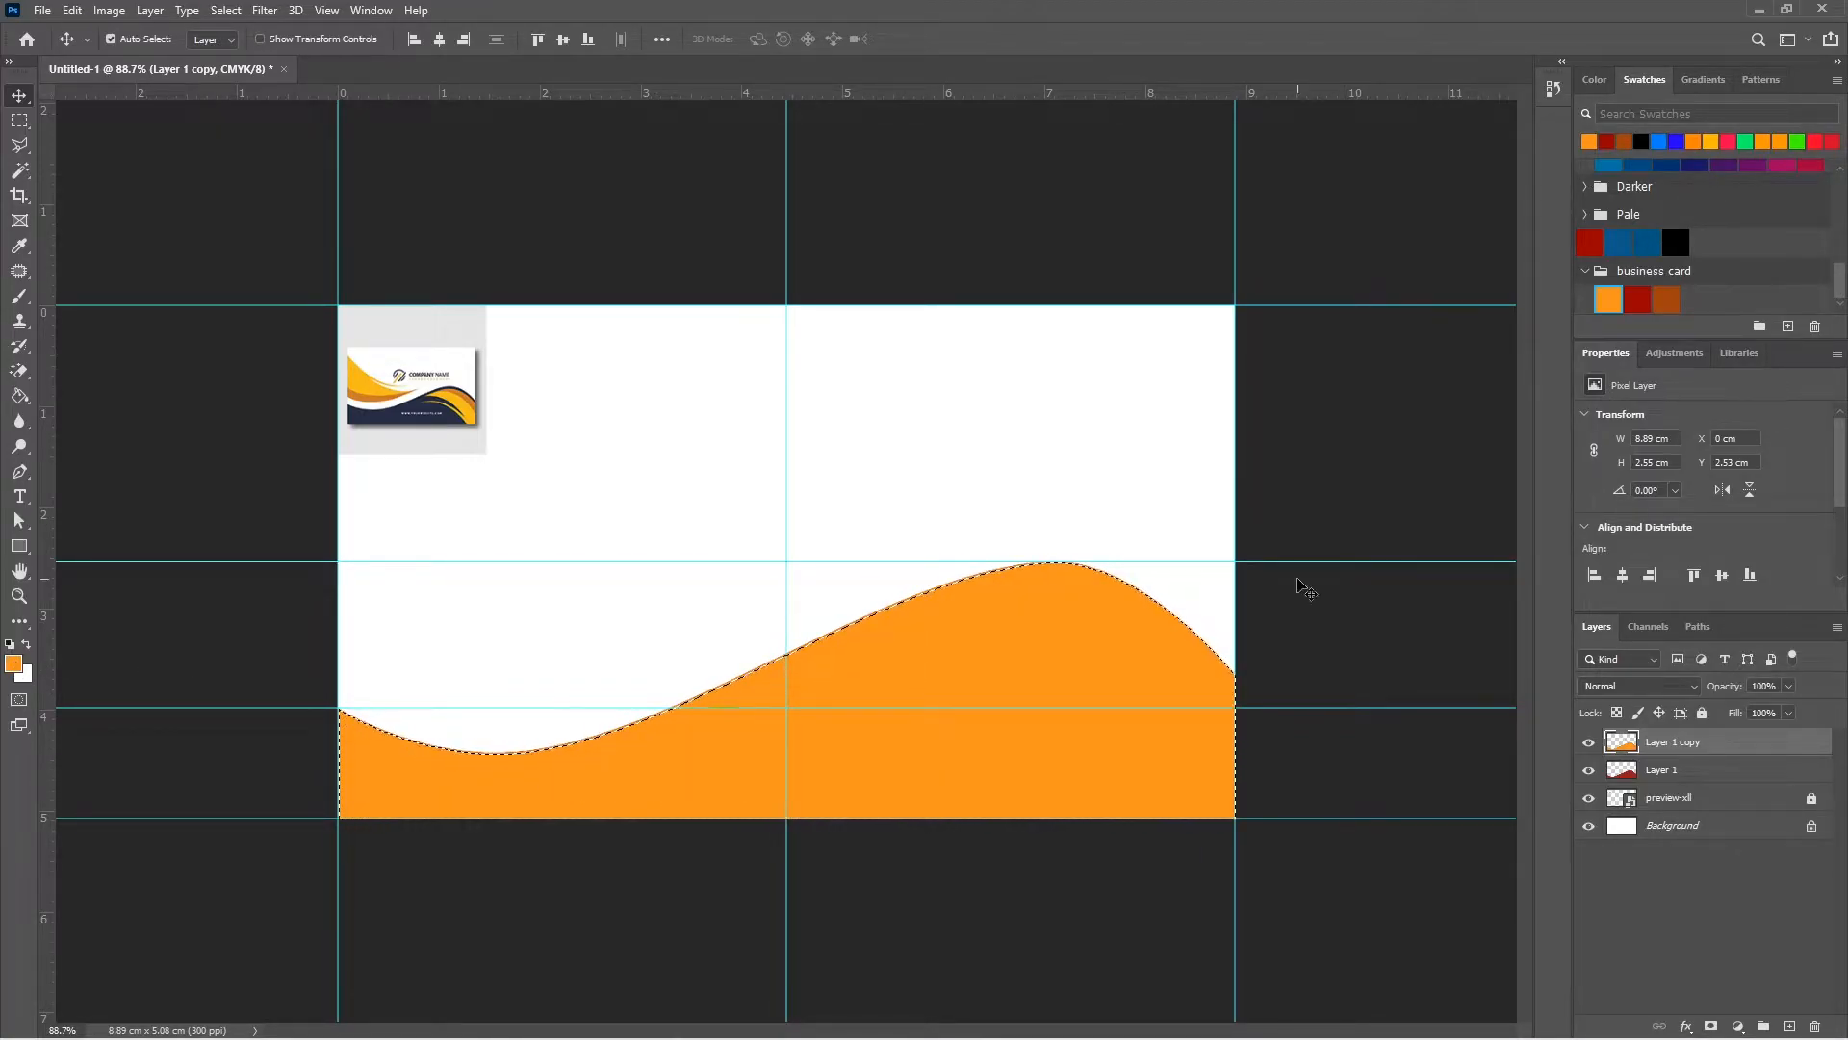
Nudge the orange wave slightly down to expose a thin red edge along its top, and deselect.
{"action": "key", "text": "shift+Down"}
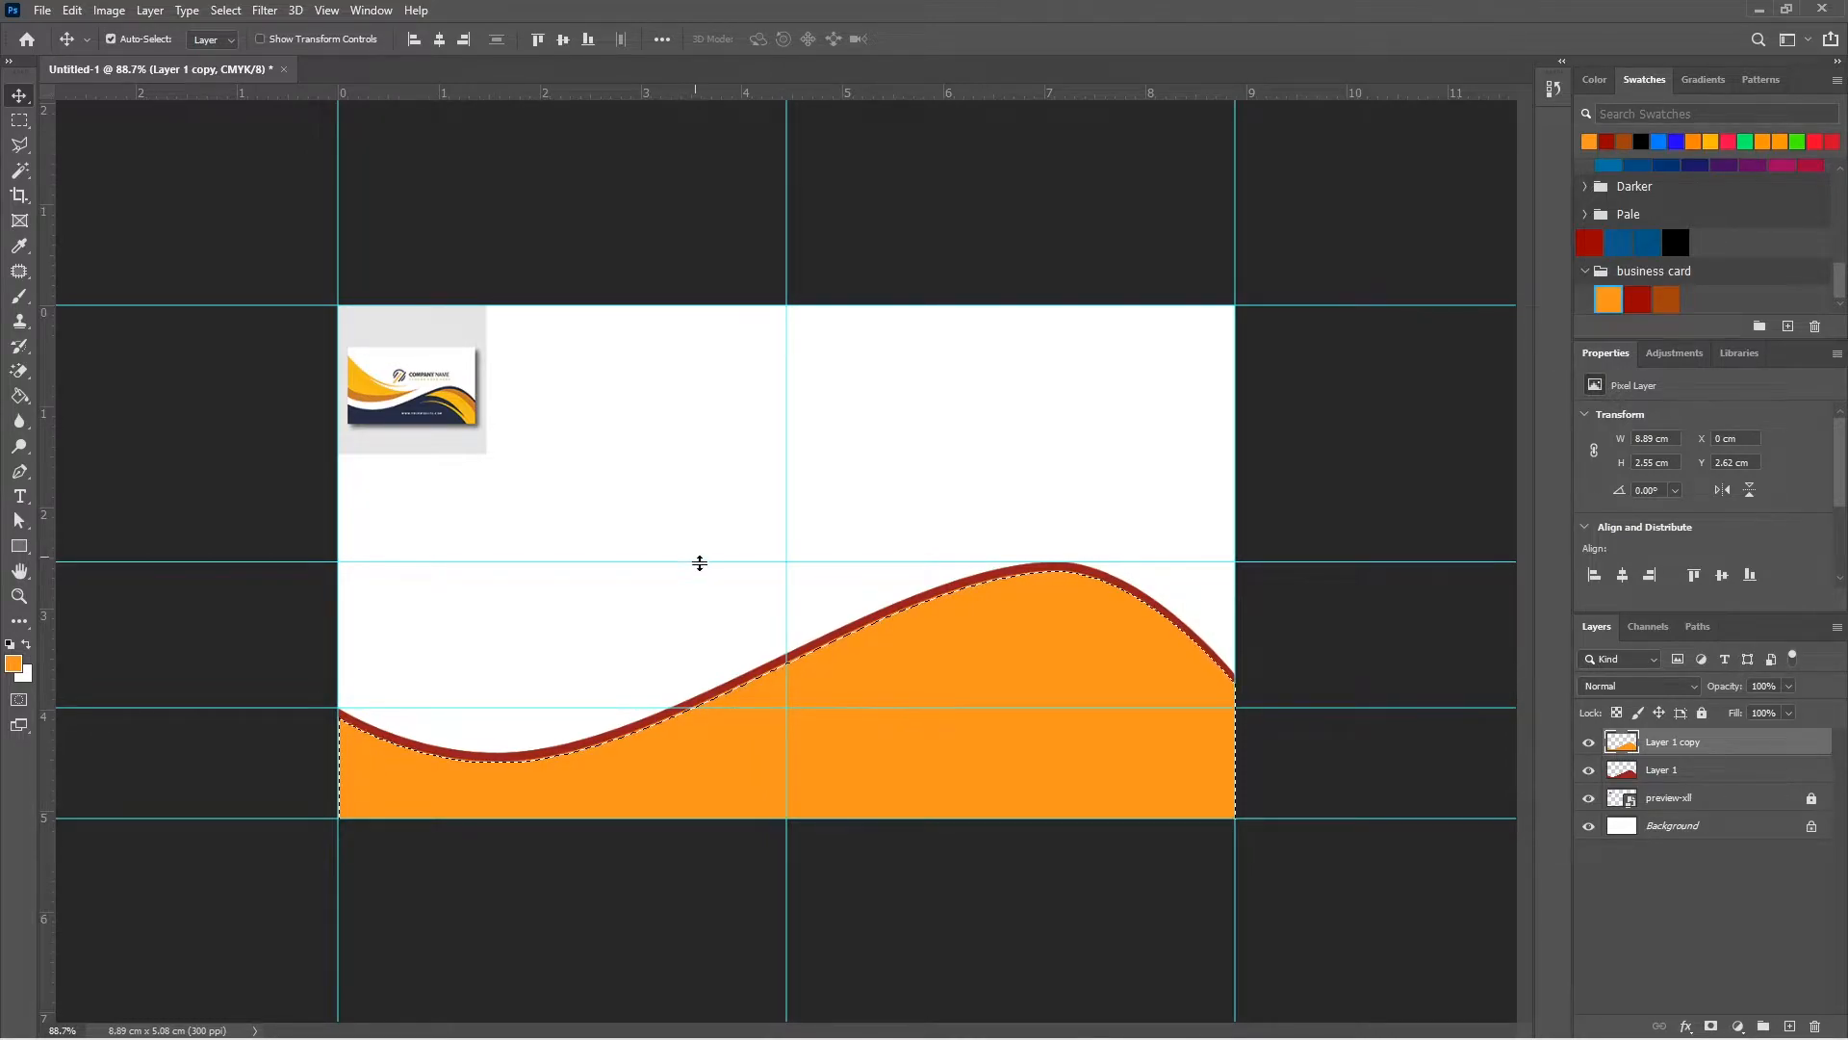
{"action": "key", "text": "ctrl"}
{"action": "key", "text": "ctrl+d"}
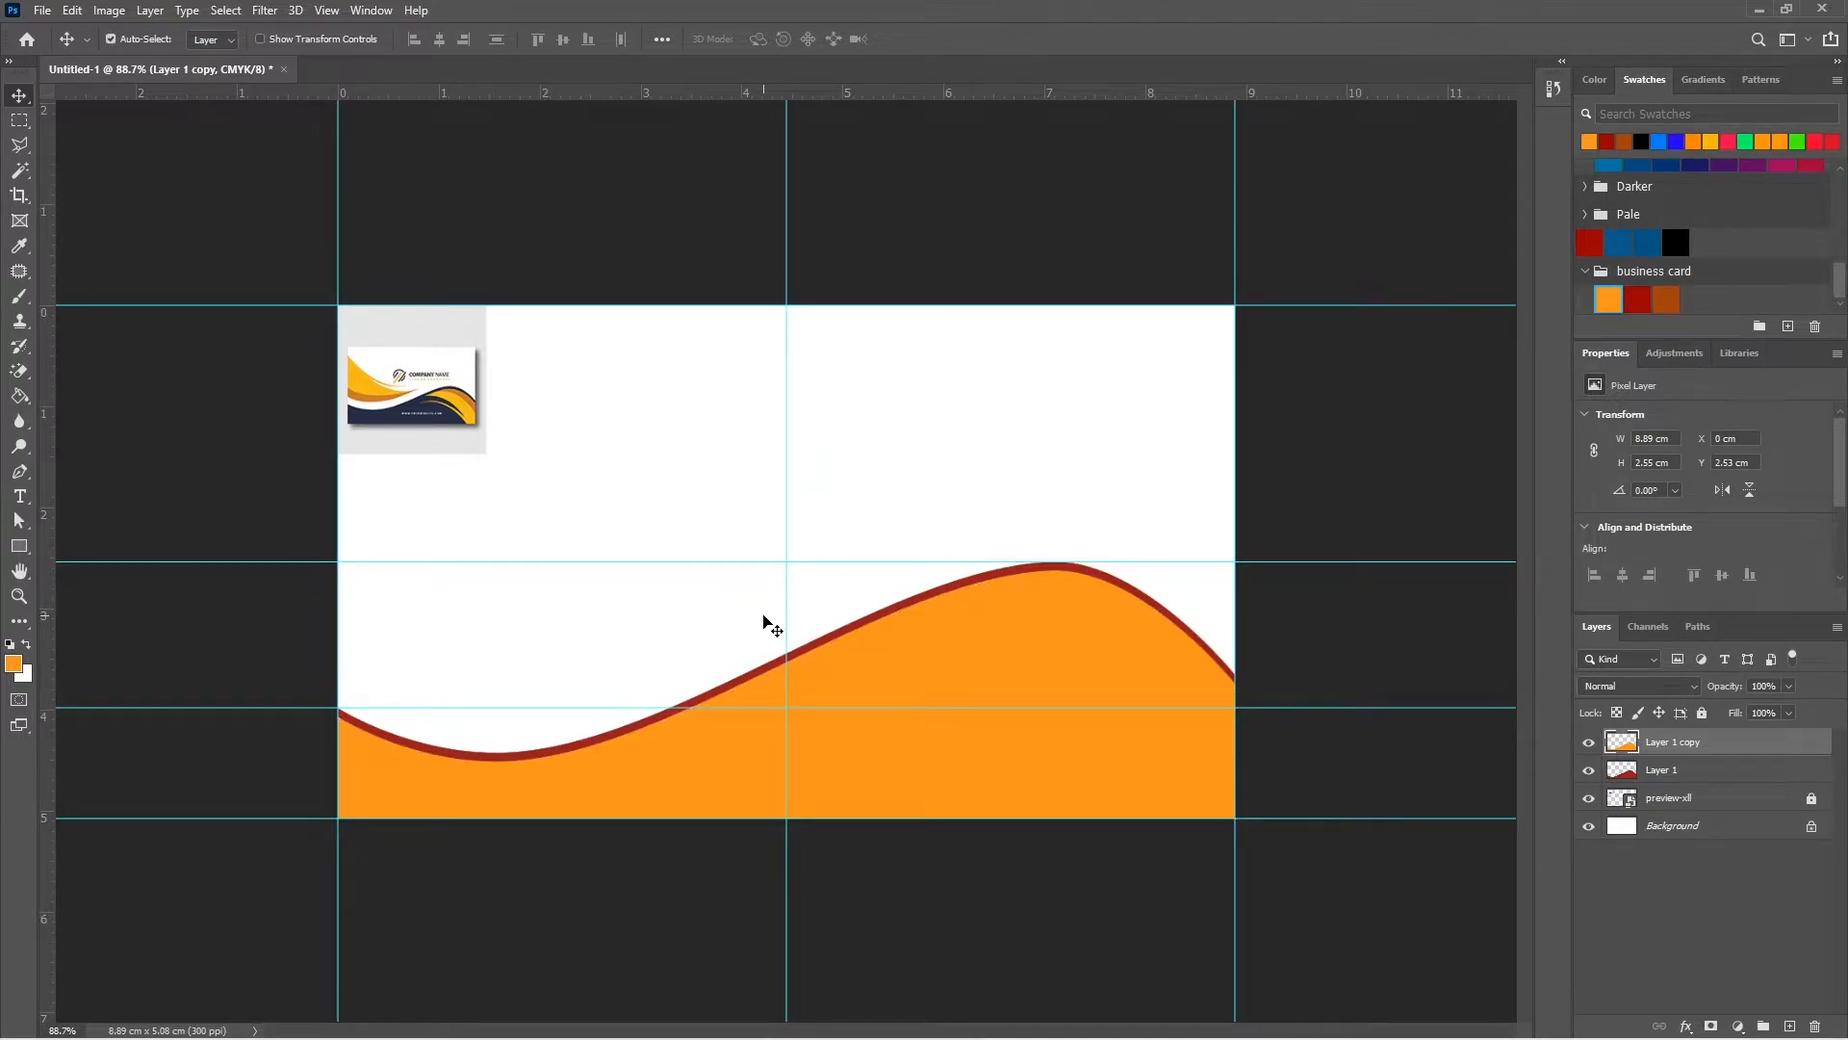
Draw a Pen path with two curved swooshes tapering from the wave's upper slope towards the lower right of the card.
{"action": "key", "text": "p"}
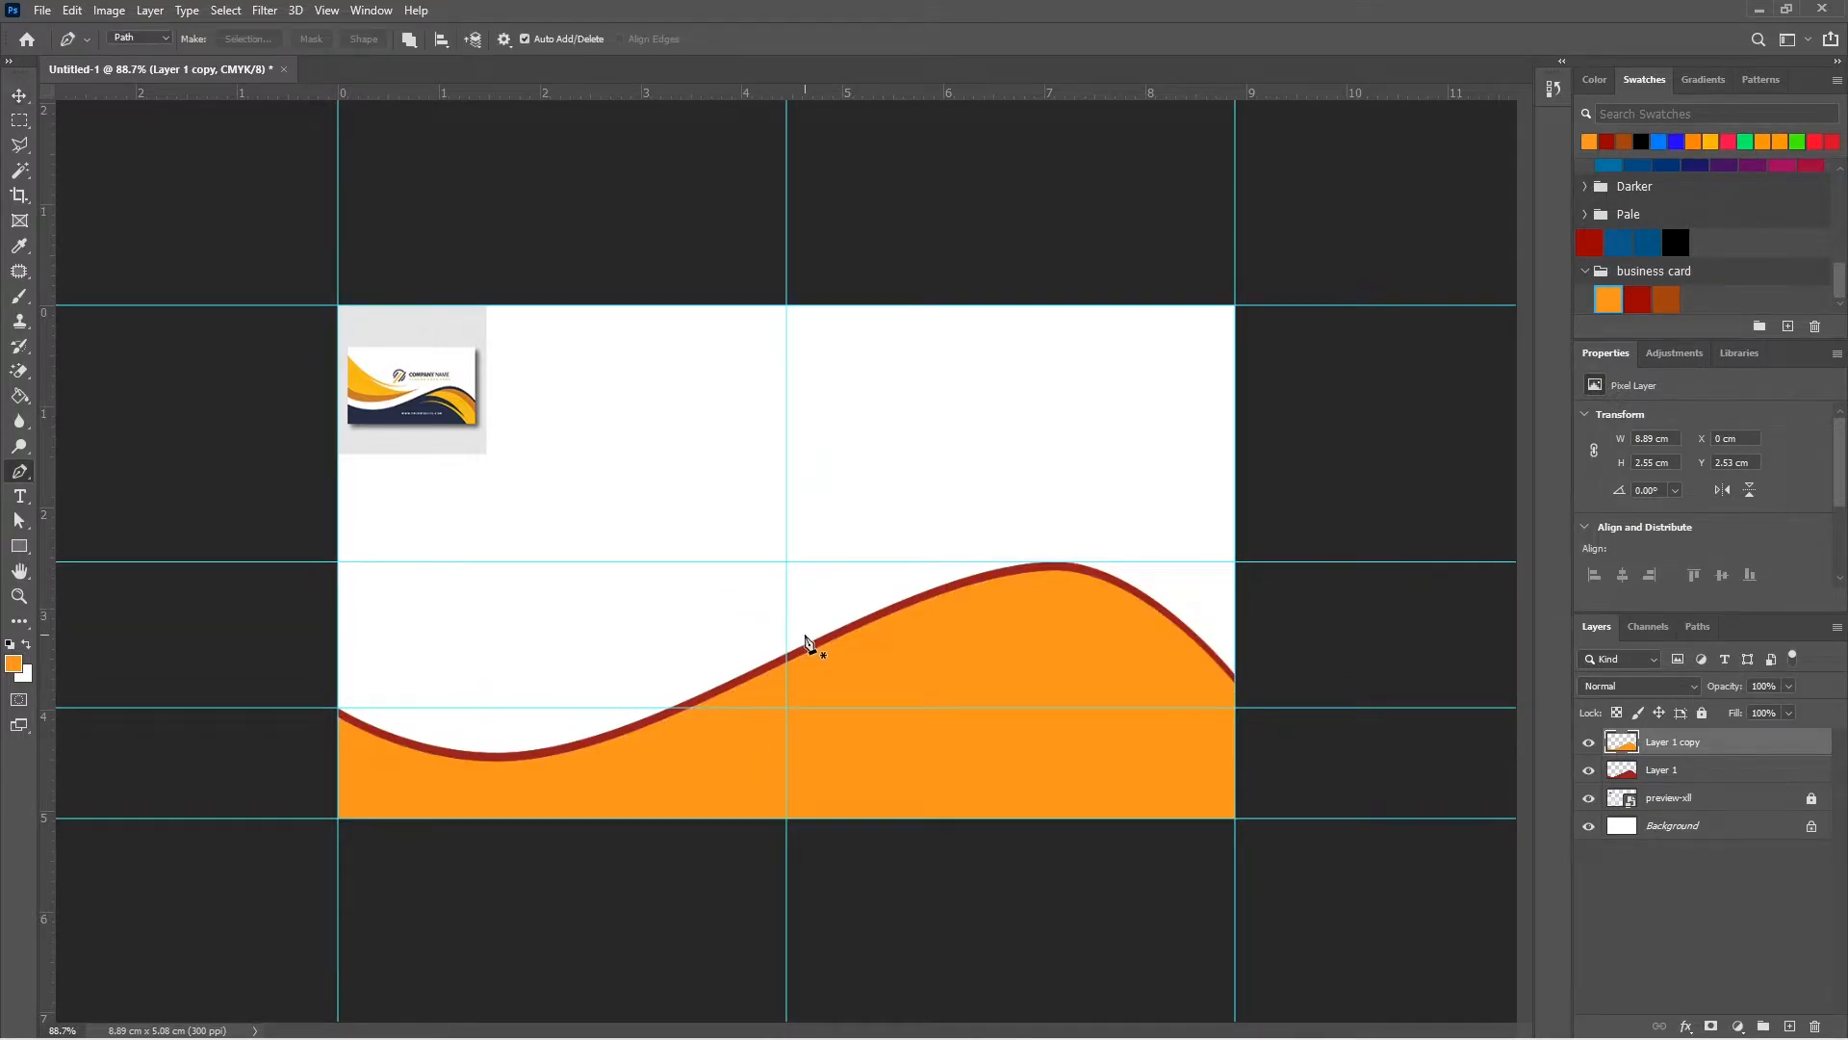
{"action": "left_click", "coordinate": [882, 610]}
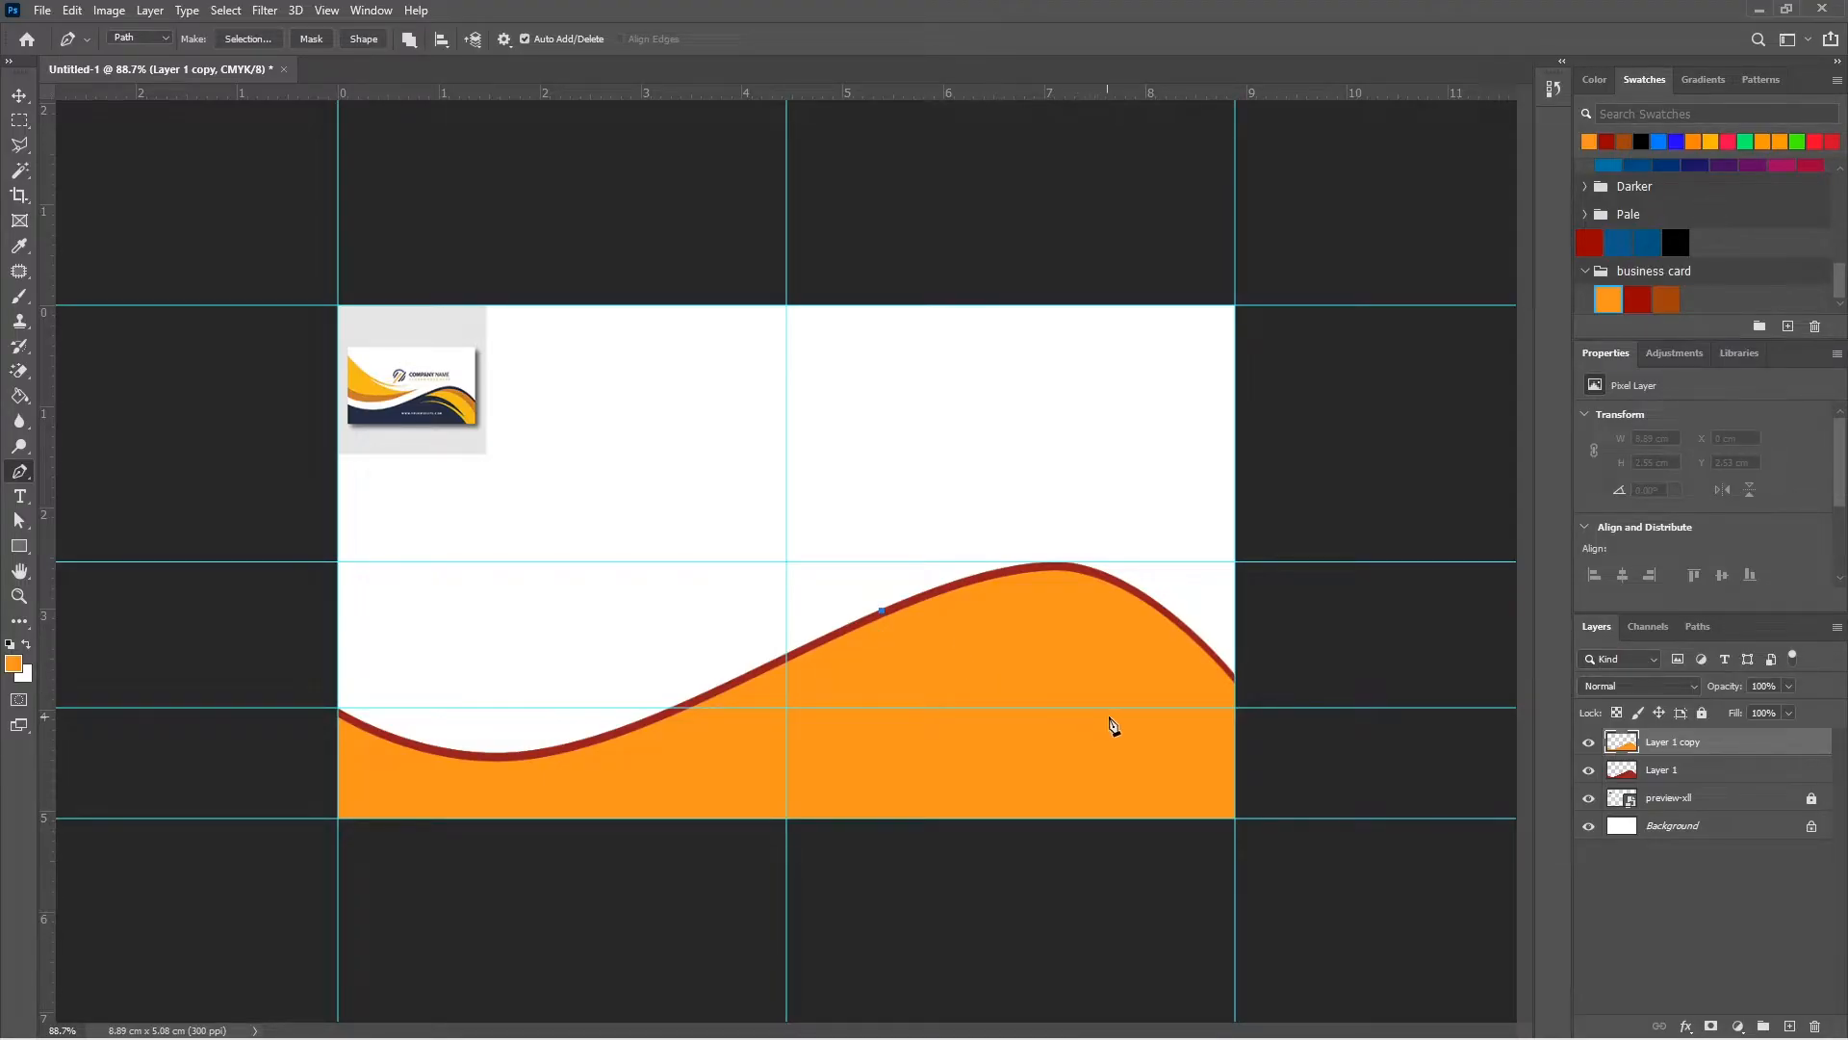
{"action": "left_click_drag", "start_coordinate": [1141, 747], "coordinate": [1104, 763]}
{"action": "left_click_drag", "start_coordinate": [884, 643], "coordinate": [767, 664]}
{"action": "left_click", "coordinate": [1131, 740]}
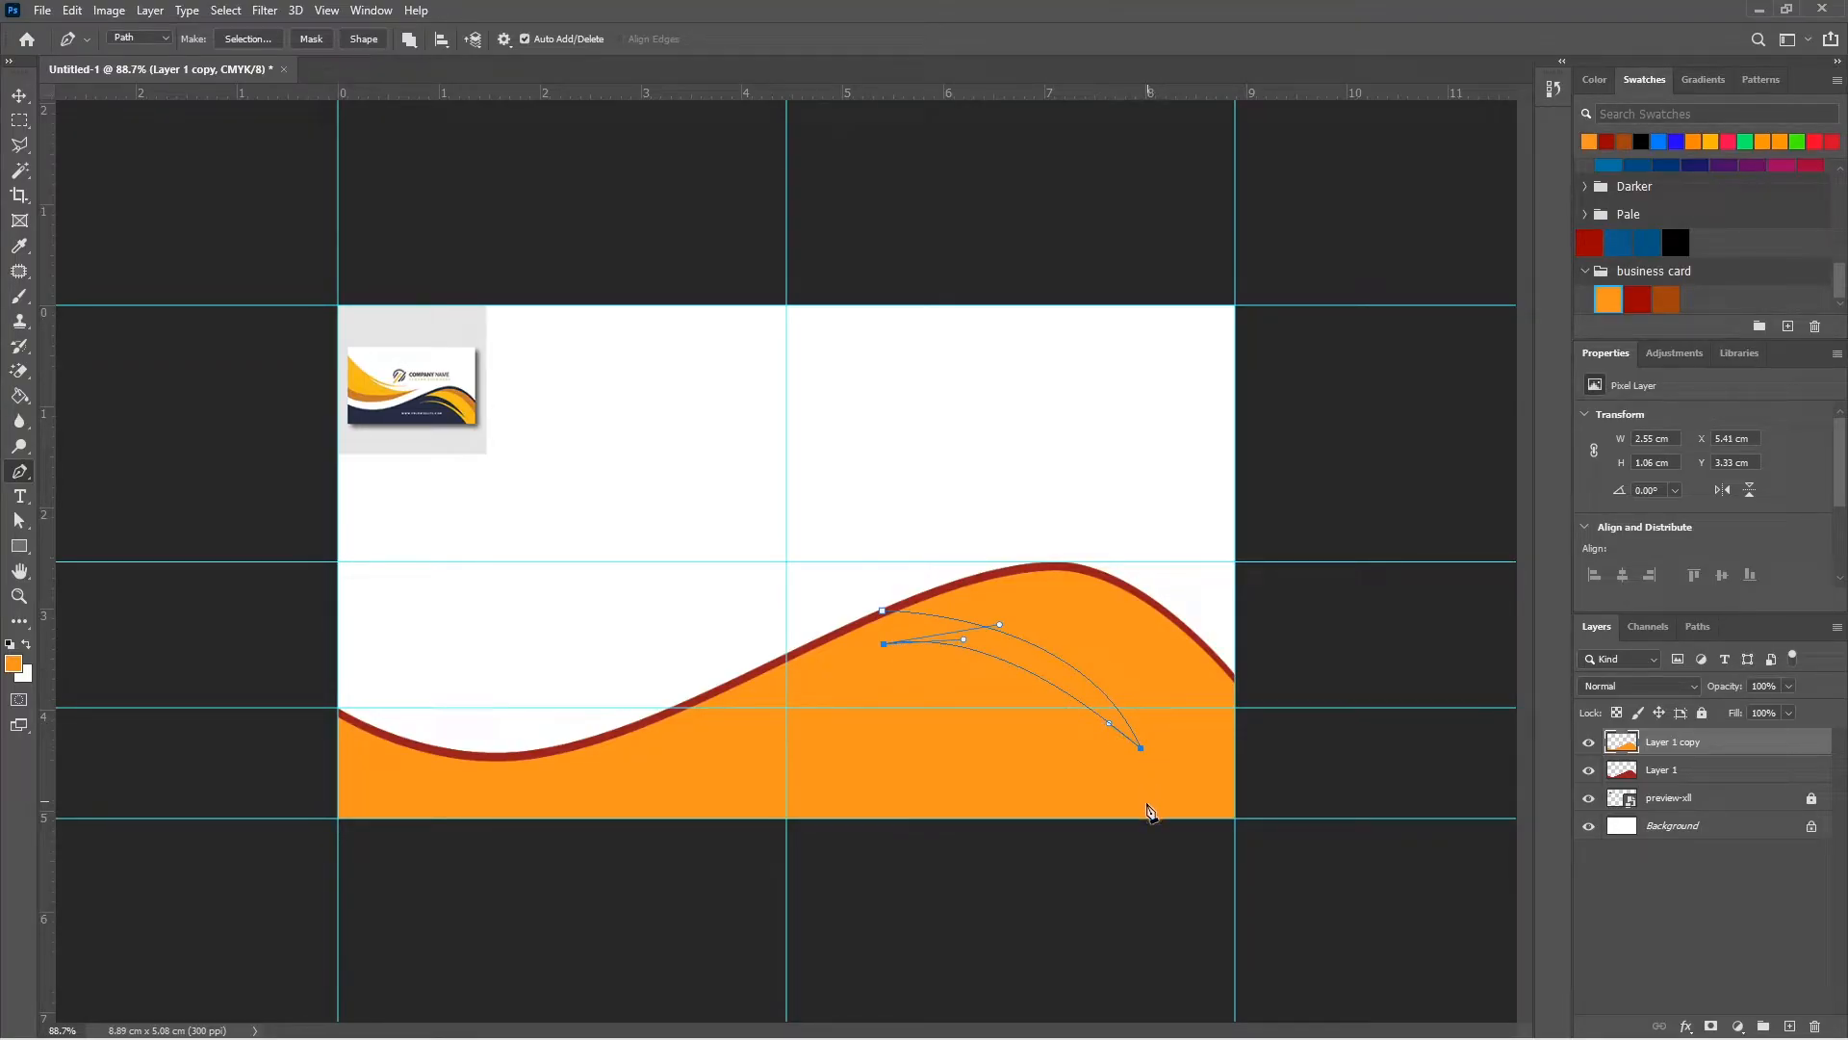
Extend the swoosh path to the bottom guide and around the outside of the wave's right end, close it, and convert it to a selection.
{"action": "left_click_drag", "start_coordinate": [1143, 818], "coordinate": [1160, 933]}
{"action": "left_click", "coordinate": [1188, 877]}
{"action": "left_click", "coordinate": [1256, 851]}
{"action": "left_click", "coordinate": [1286, 780]}
{"action": "left_click_drag", "start_coordinate": [1292, 691], "coordinate": [1291, 623]}
{"action": "left_click", "coordinate": [1289, 618]}
{"action": "left_click", "coordinate": [1180, 493]}
{"action": "left_click", "coordinate": [1091, 463]}
{"action": "left_click", "coordinate": [1040, 469]}
{"action": "left_click", "coordinate": [959, 494]}
{"action": "left_click", "coordinate": [927, 521]}
{"action": "left_click", "coordinate": [883, 611]}
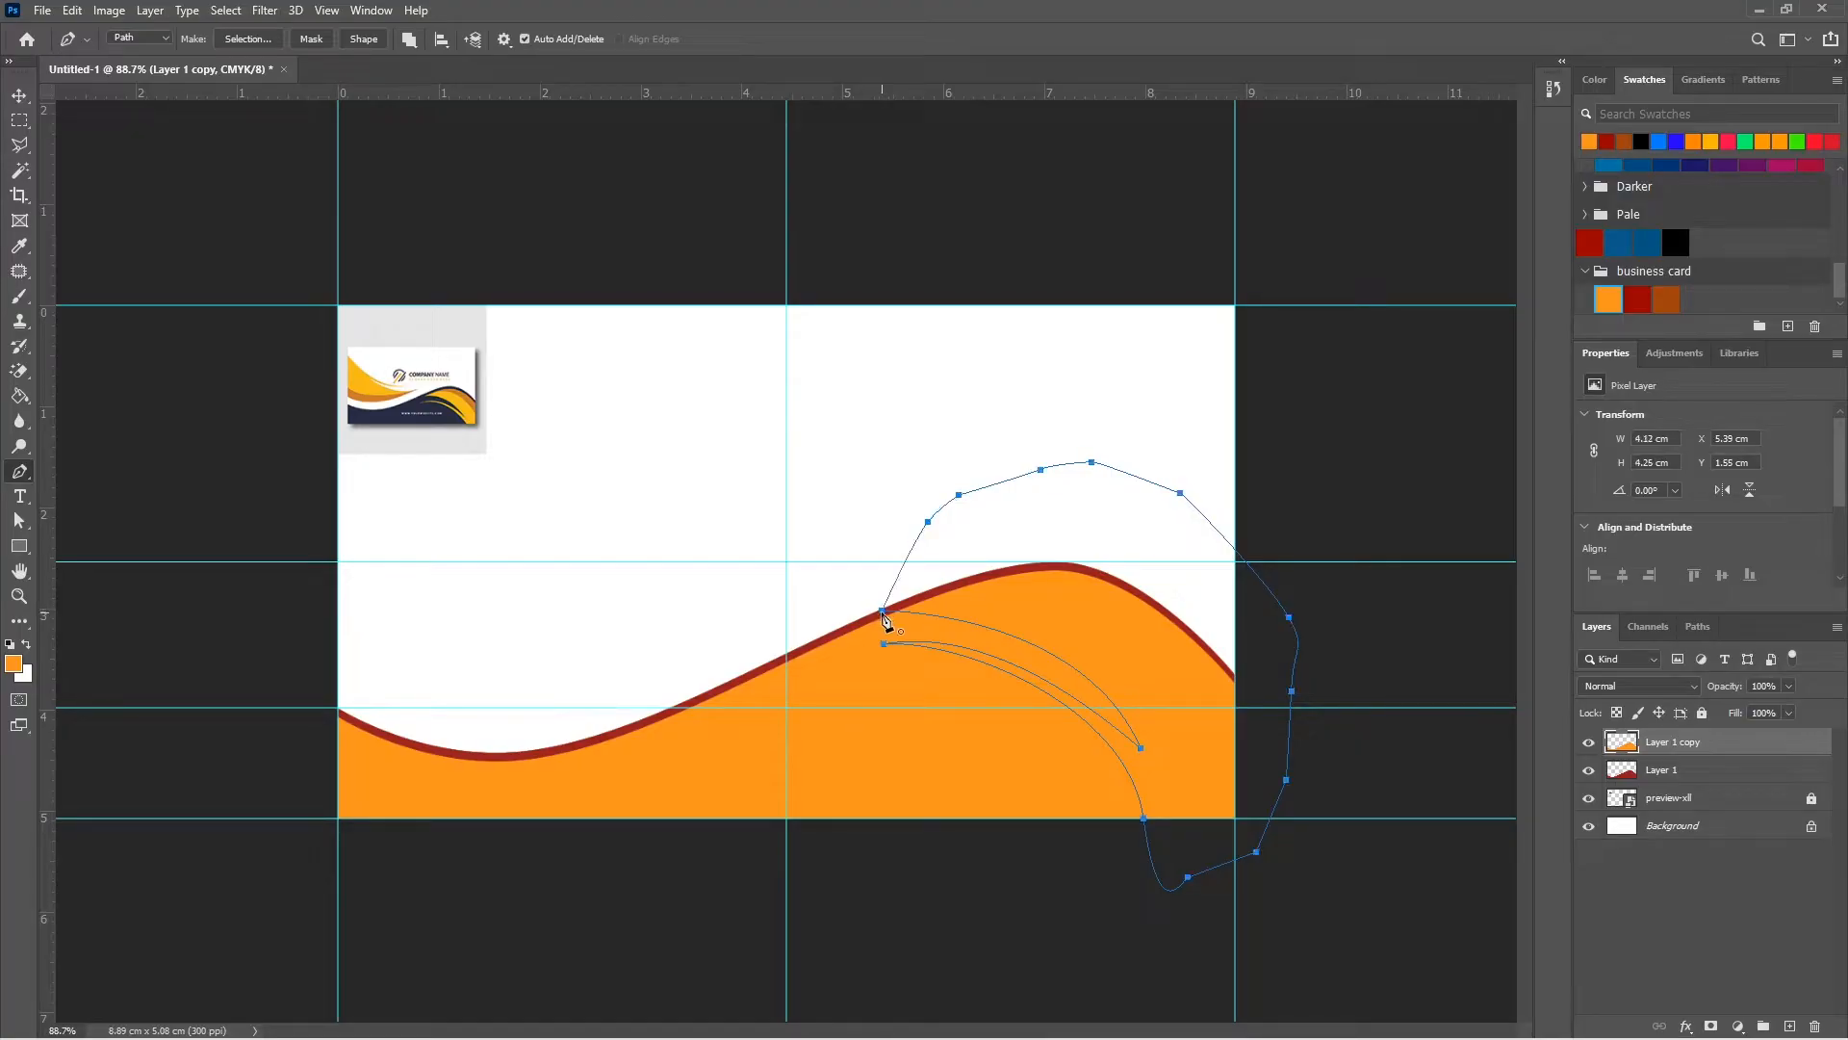
{"action": "key", "text": "ctrl+Return"}
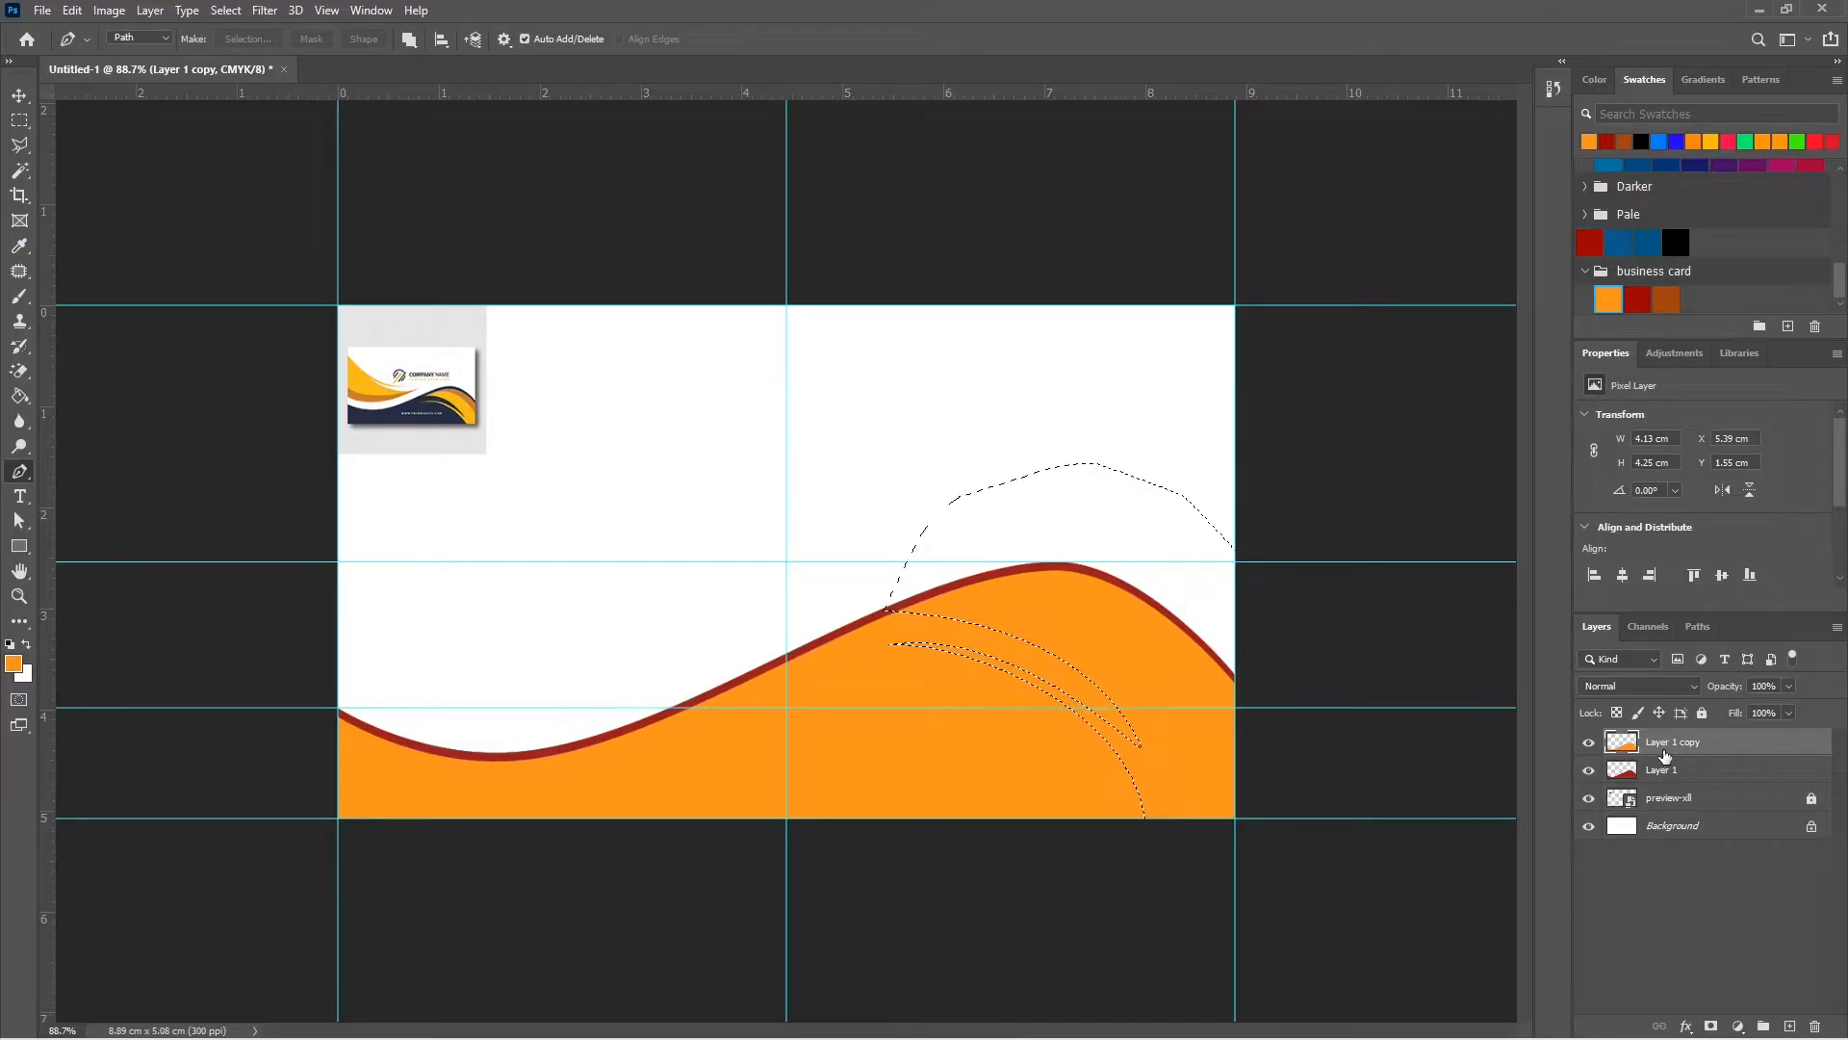
Copy the selected orange swoosh to a new layer and delete the full orange wave layer.
{"action": "key", "text": "ctrl+j"}
{"action": "left_click", "coordinate": [1673, 780]}
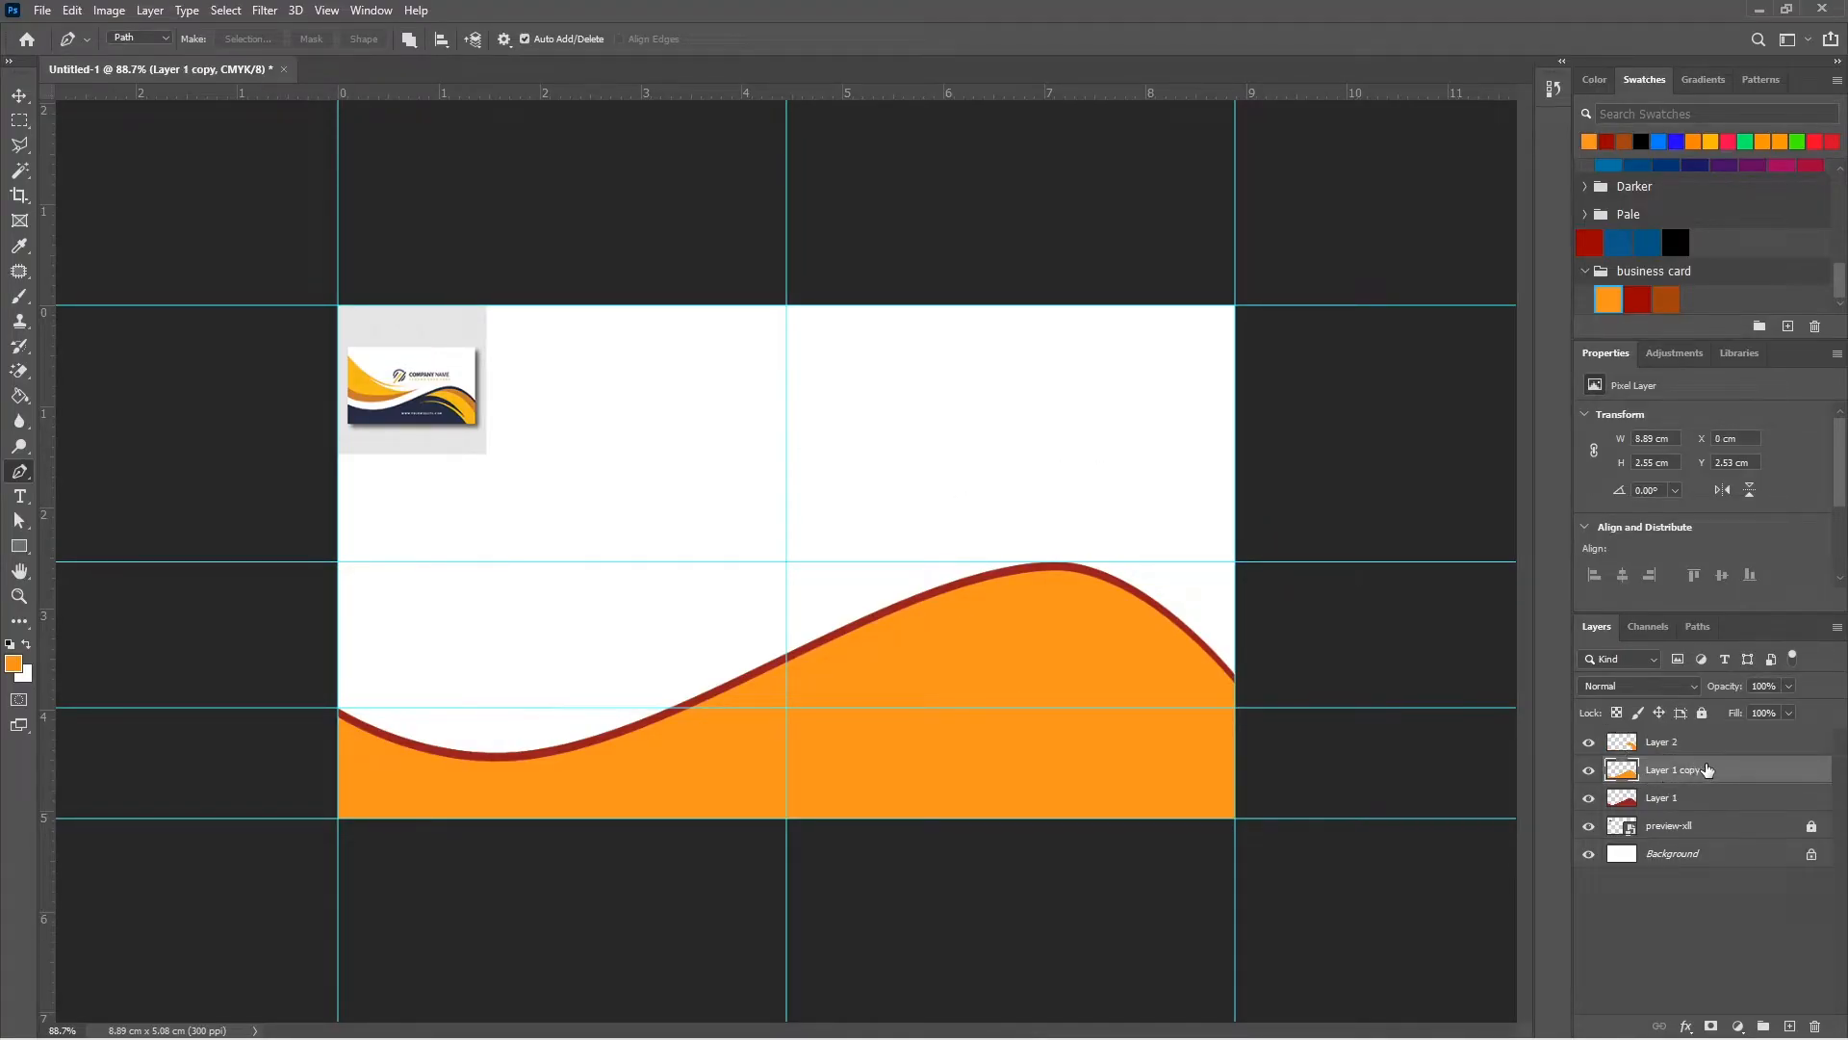
{"action": "left_click", "coordinate": [1589, 769]}
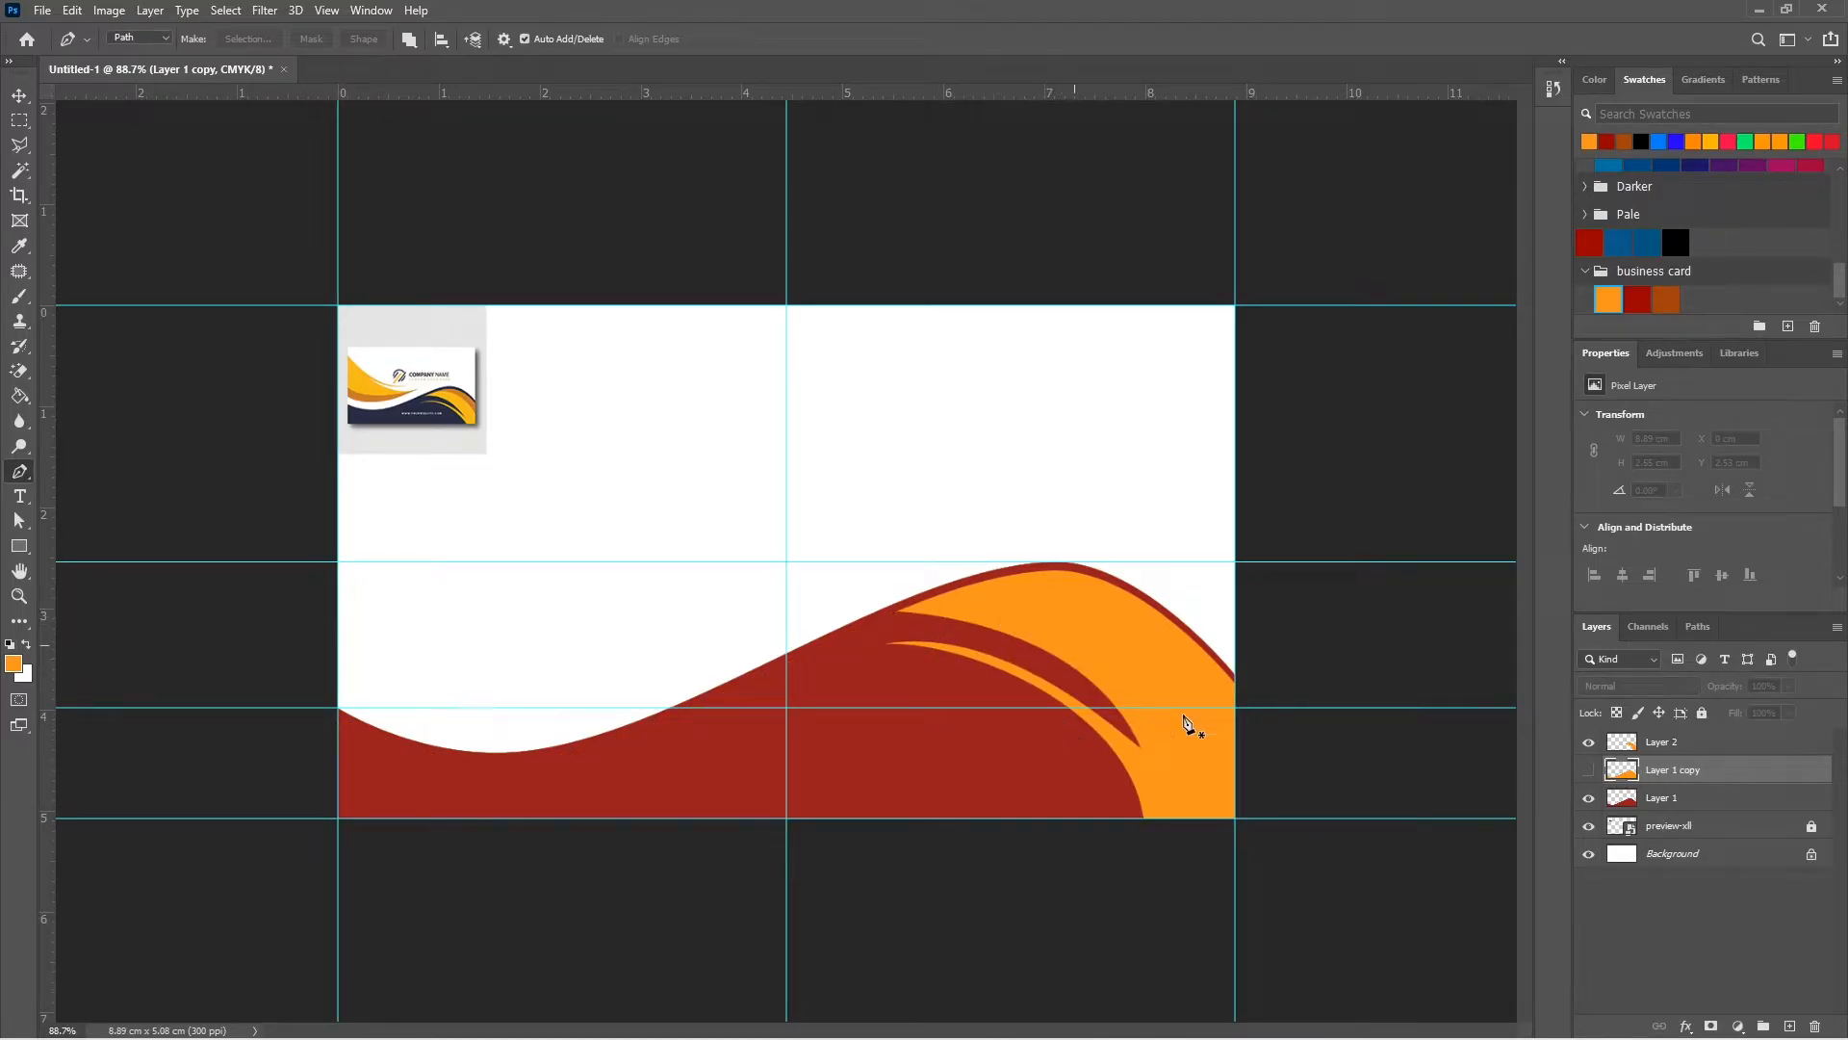
{"action": "left_click_drag", "start_coordinate": [1678, 767], "coordinate": [1816, 1026]}
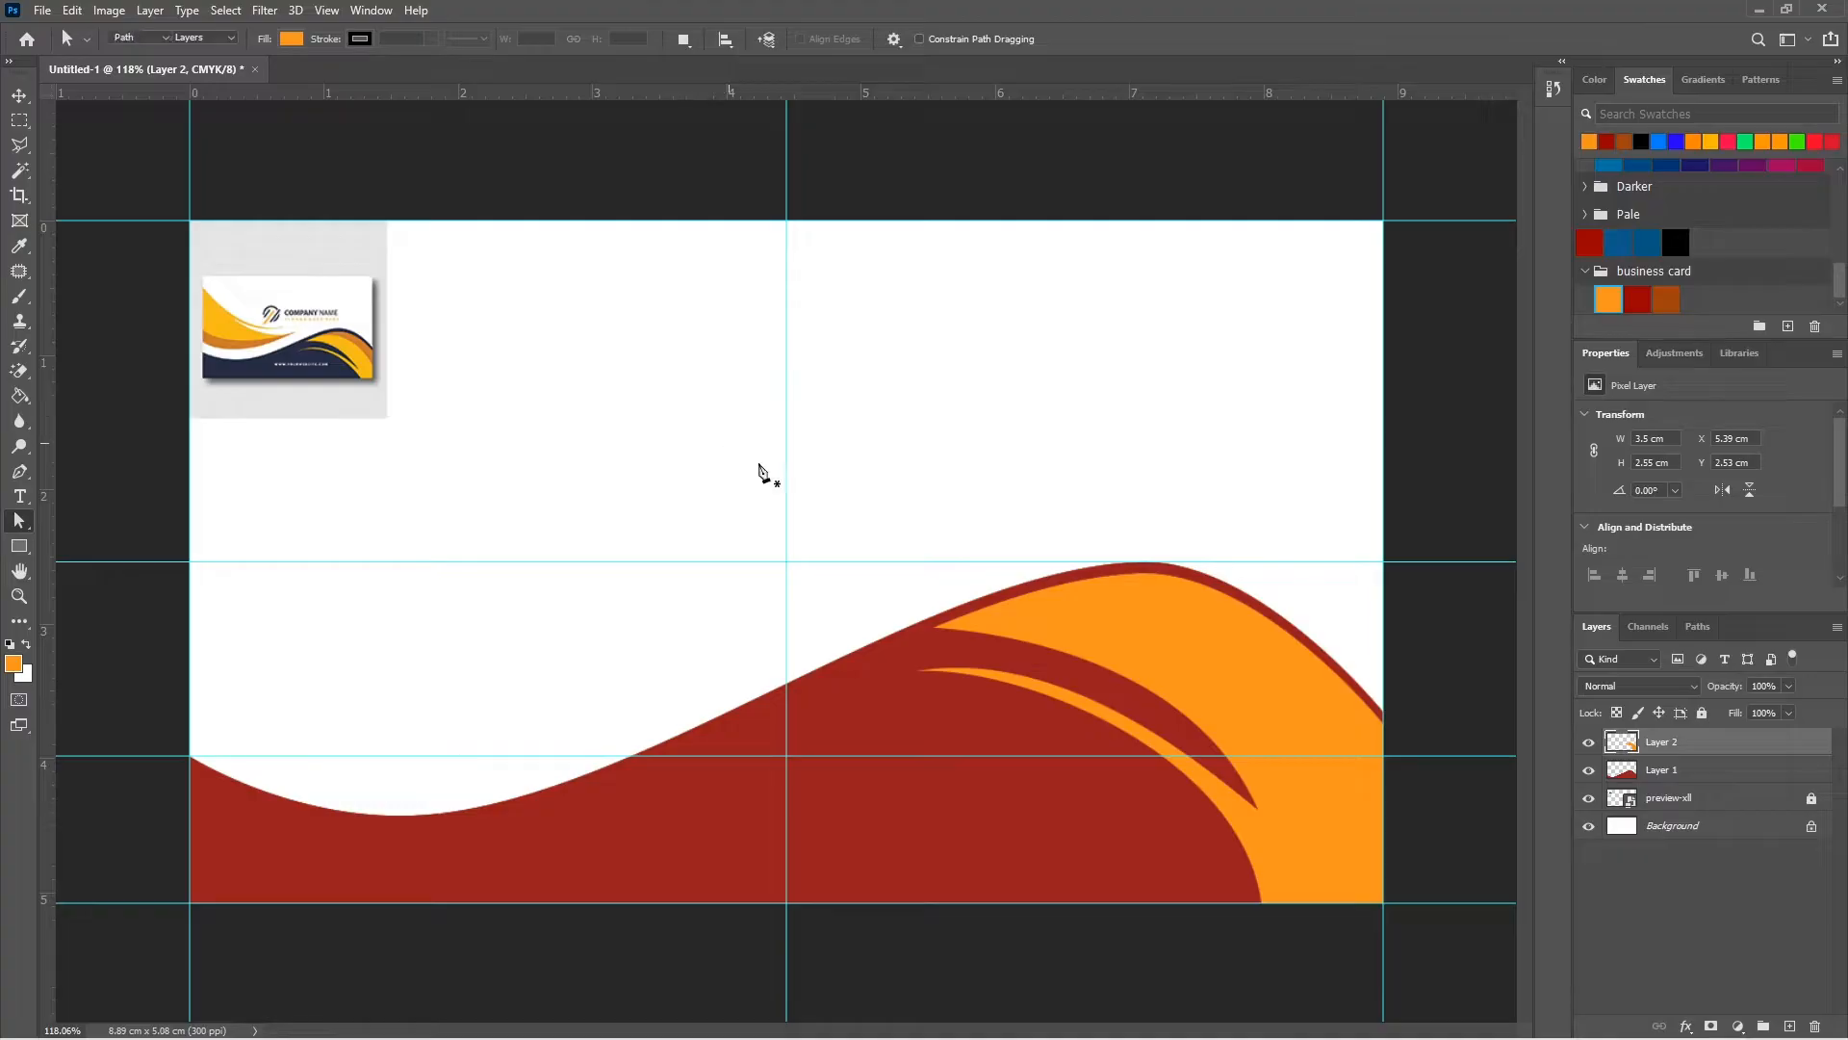
Draw a closed Pen path curving through the upper part of the orange swoosh to the right canvas edge, and convert it to a selection.
{"action": "key", "text": "p"}
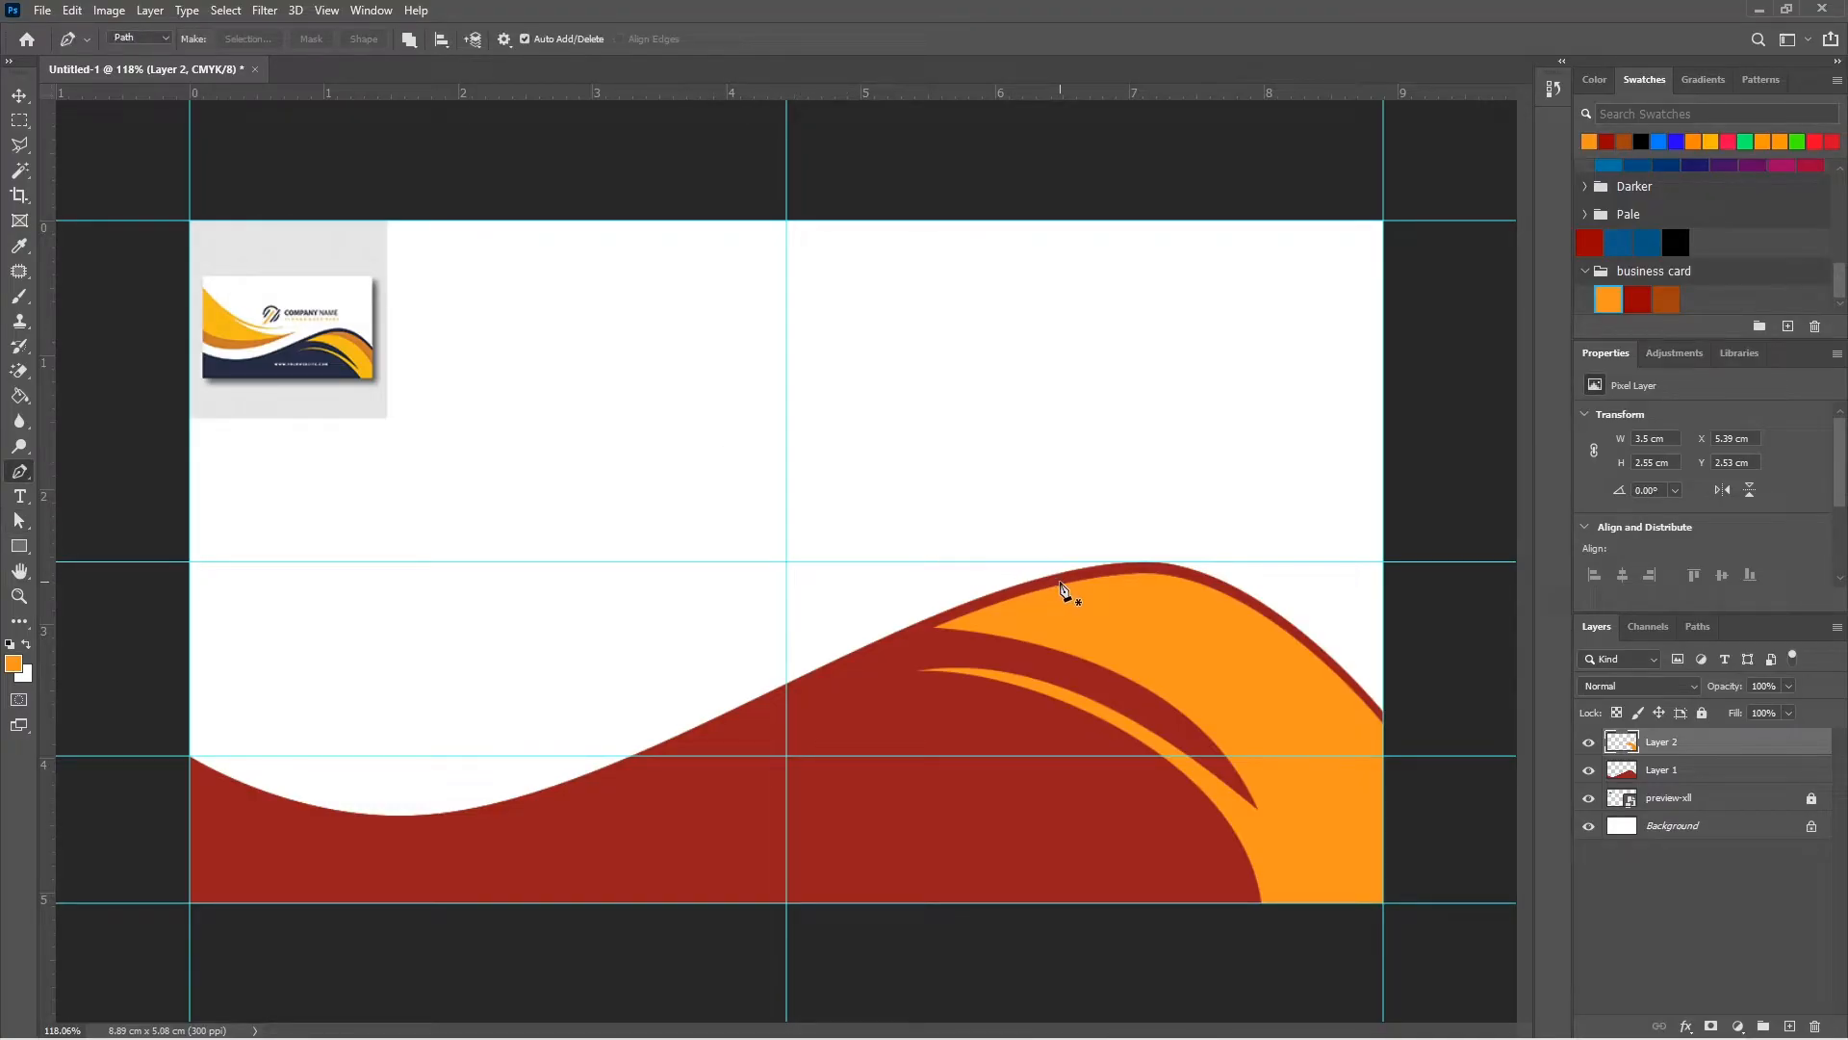
{"action": "left_click", "coordinate": [1051, 583]}
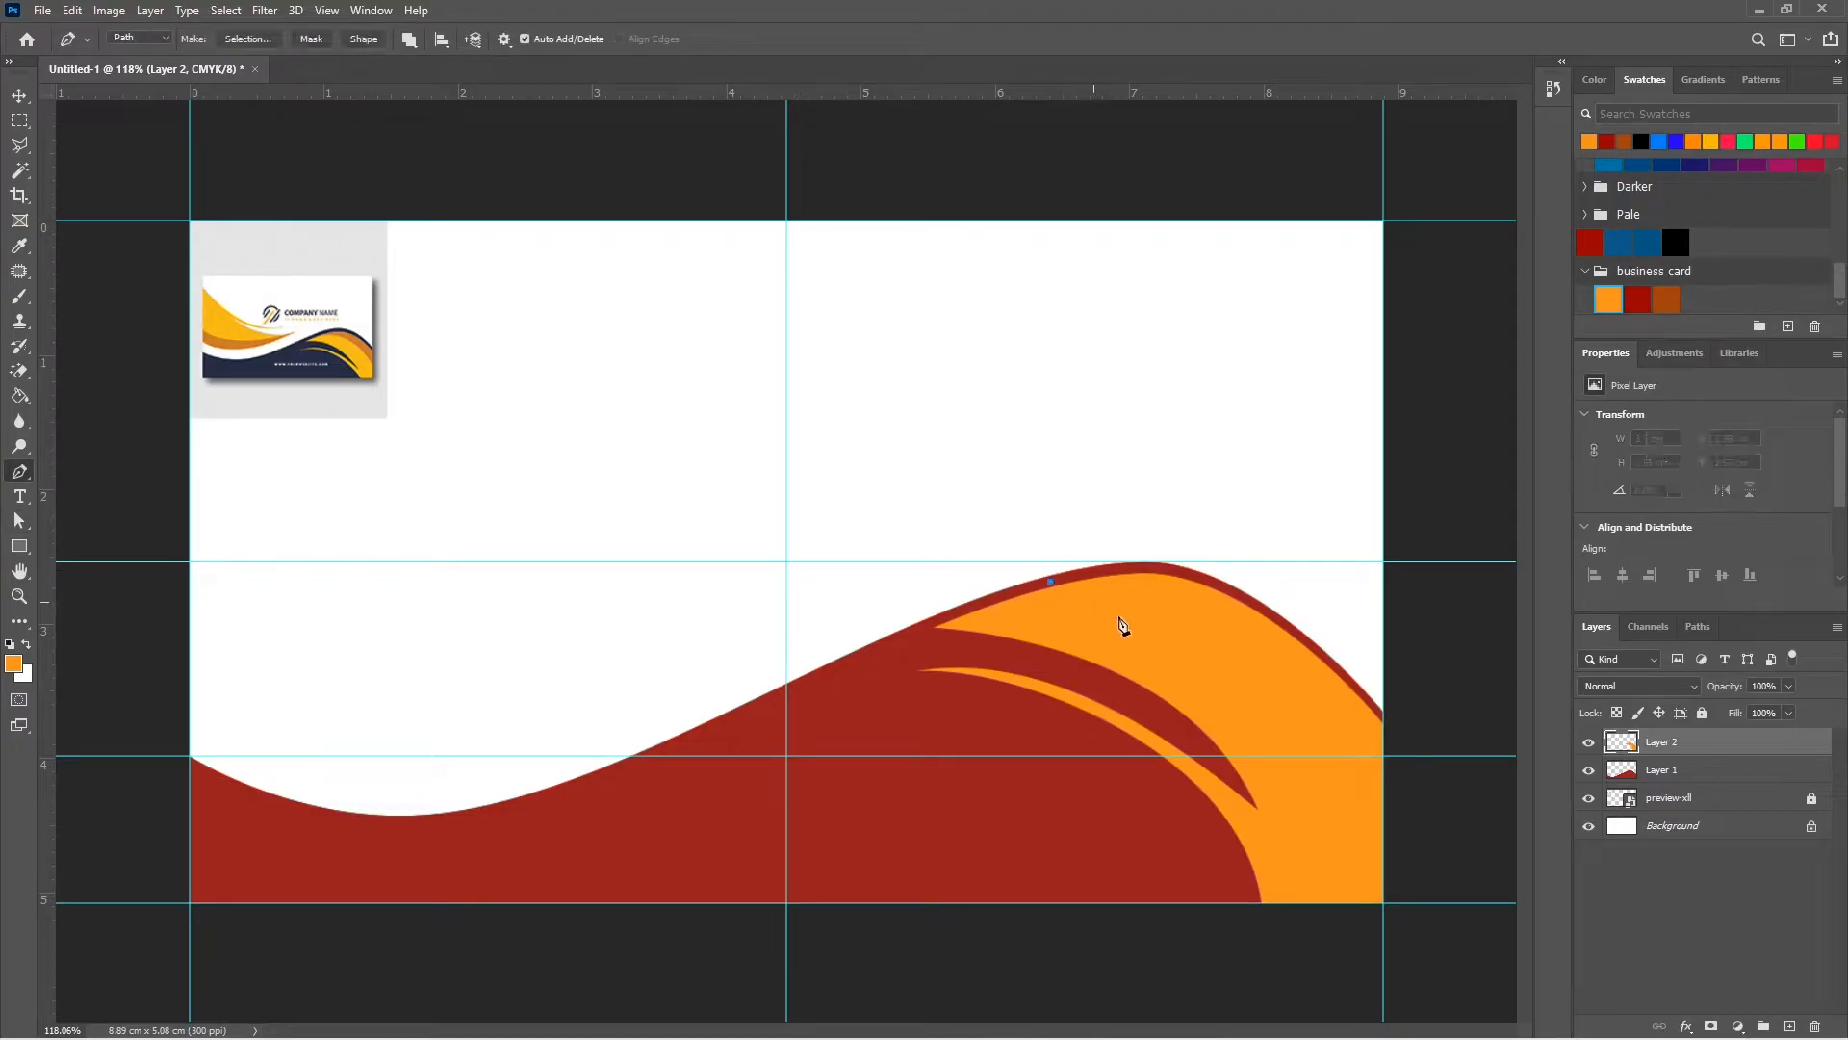
{"action": "left_click_drag", "start_coordinate": [1384, 795], "coordinate": [1529, 1022]}
{"action": "left_click", "coordinate": [1480, 792]}
{"action": "left_click", "coordinate": [1431, 630]}
{"action": "left_click", "coordinate": [1305, 487]}
{"action": "left_click", "coordinate": [1105, 436]}
{"action": "left_click", "coordinate": [1054, 481]}
{"action": "left_click", "coordinate": [1048, 583]}
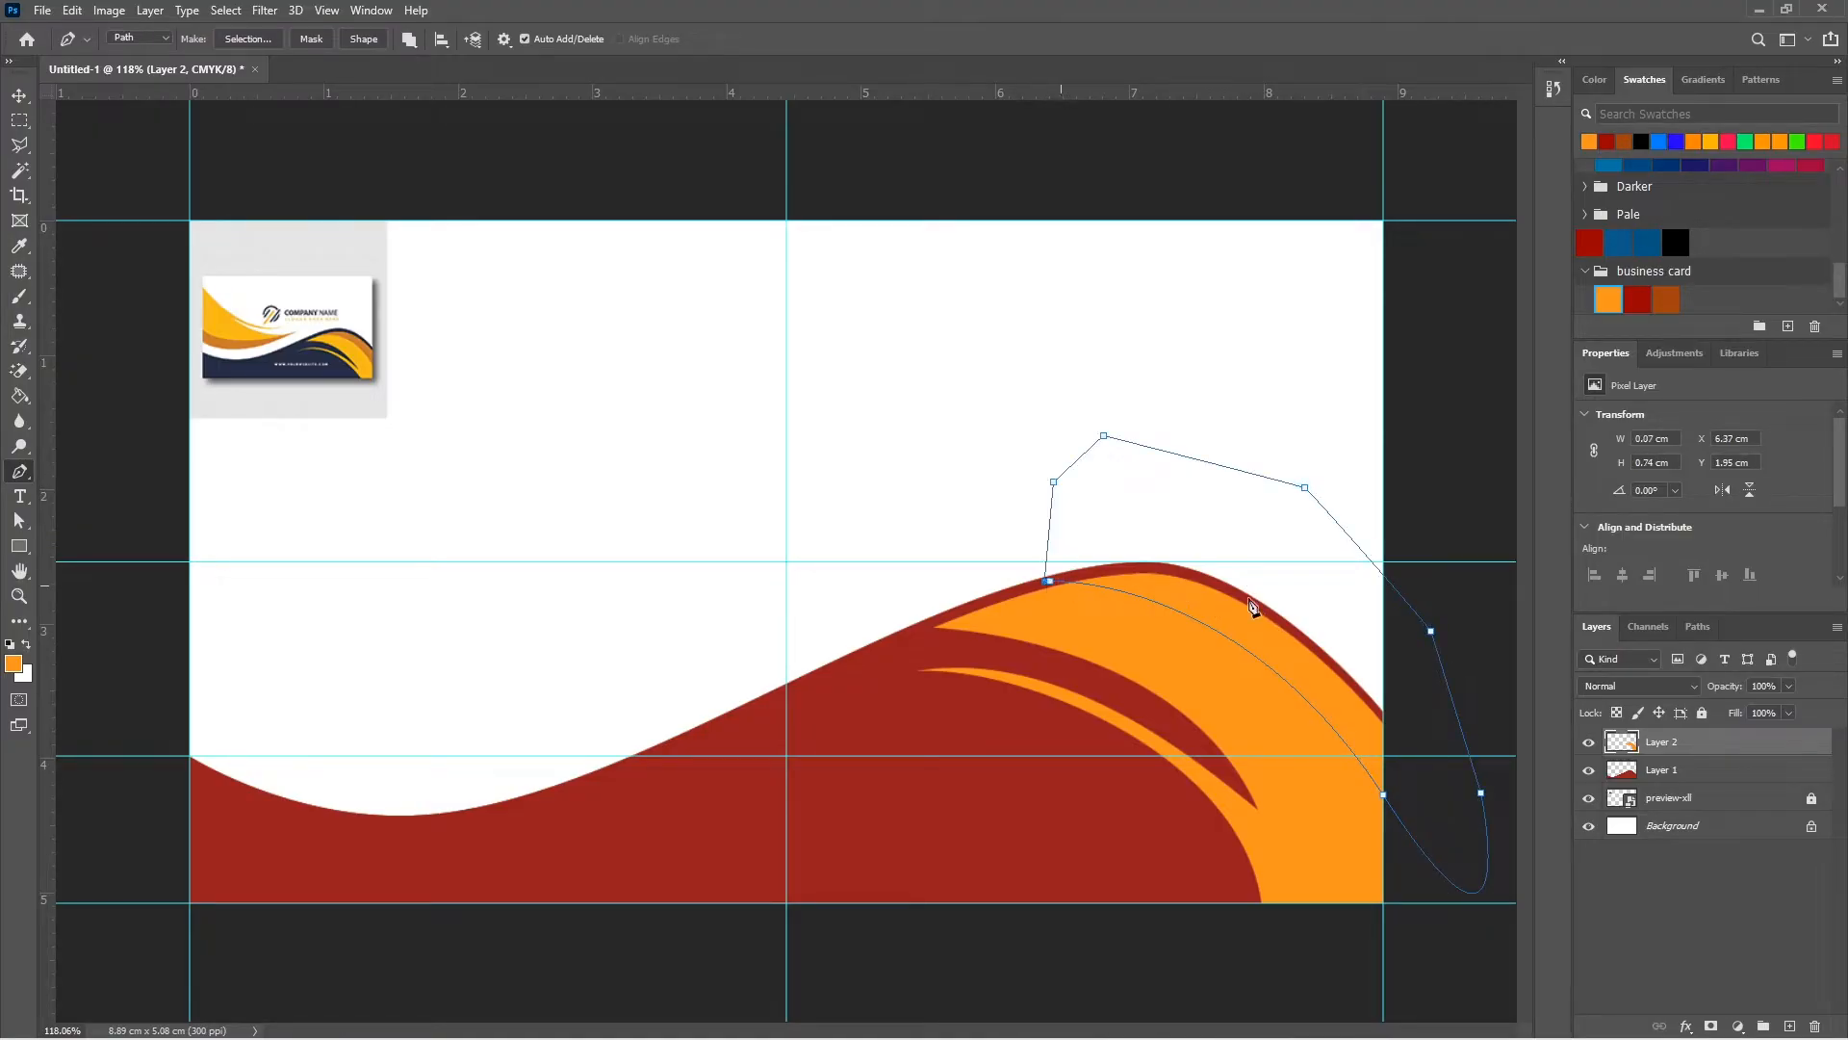
{"action": "key", "text": "ctrl+Return"}
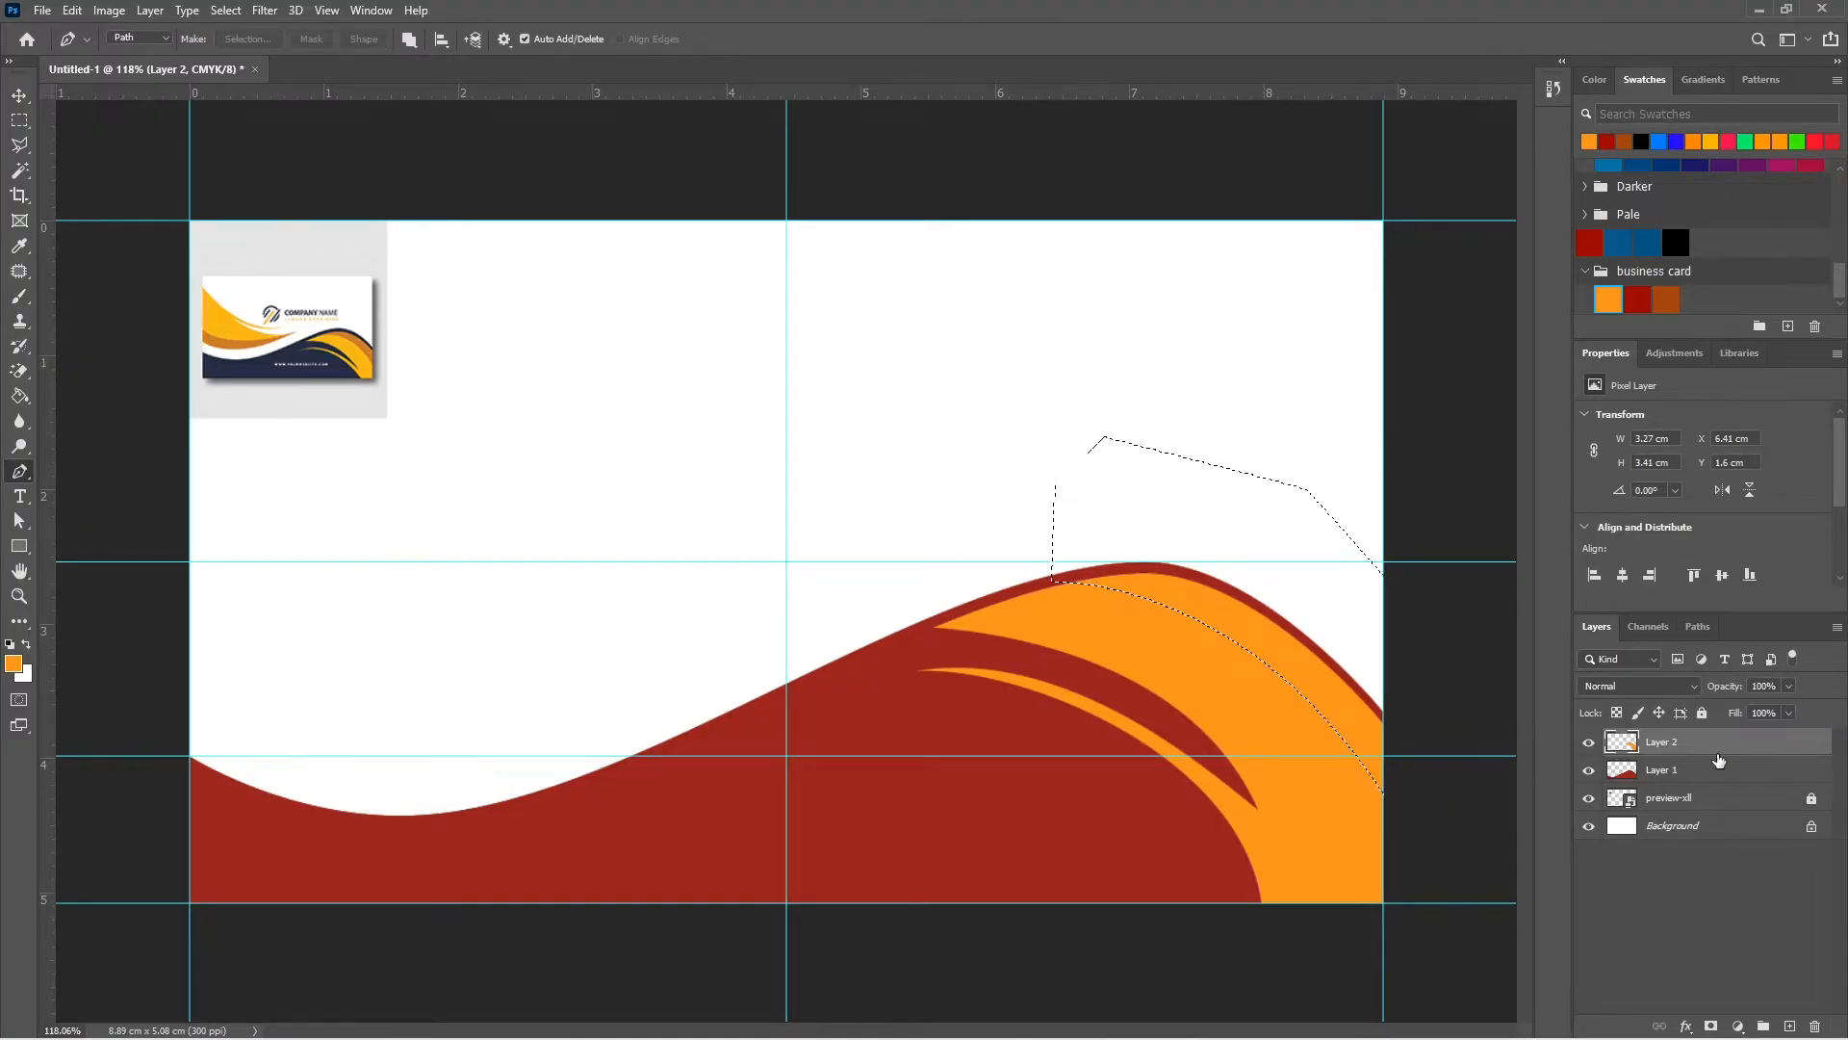
Copy the selected strip of the orange swoosh to a new layer, fill it with the brown business card swatch, and deselect.
{"action": "key", "text": "ctrl+j"}
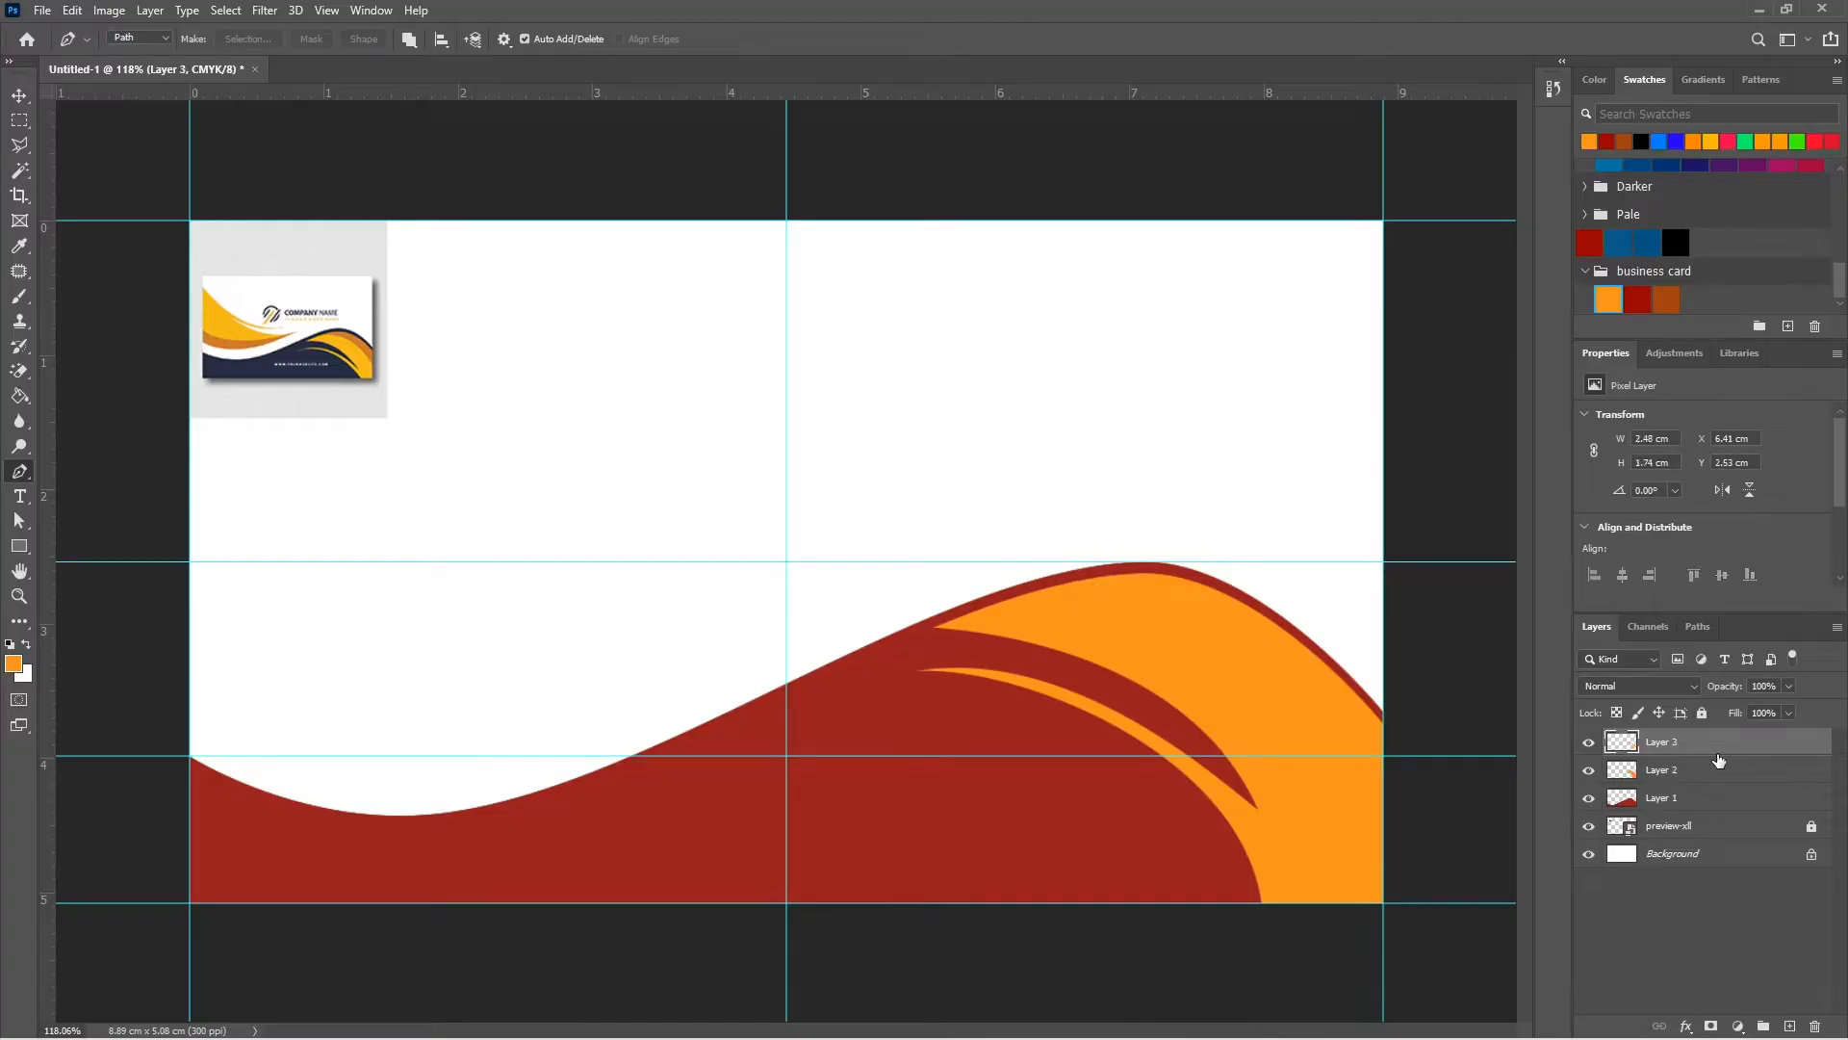
{"action": "left_click", "coordinate": [1623, 743], "text": "ctrl"}
{"action": "left_click", "coordinate": [1666, 299]}
{"action": "key", "text": "alt+BackSpace"}
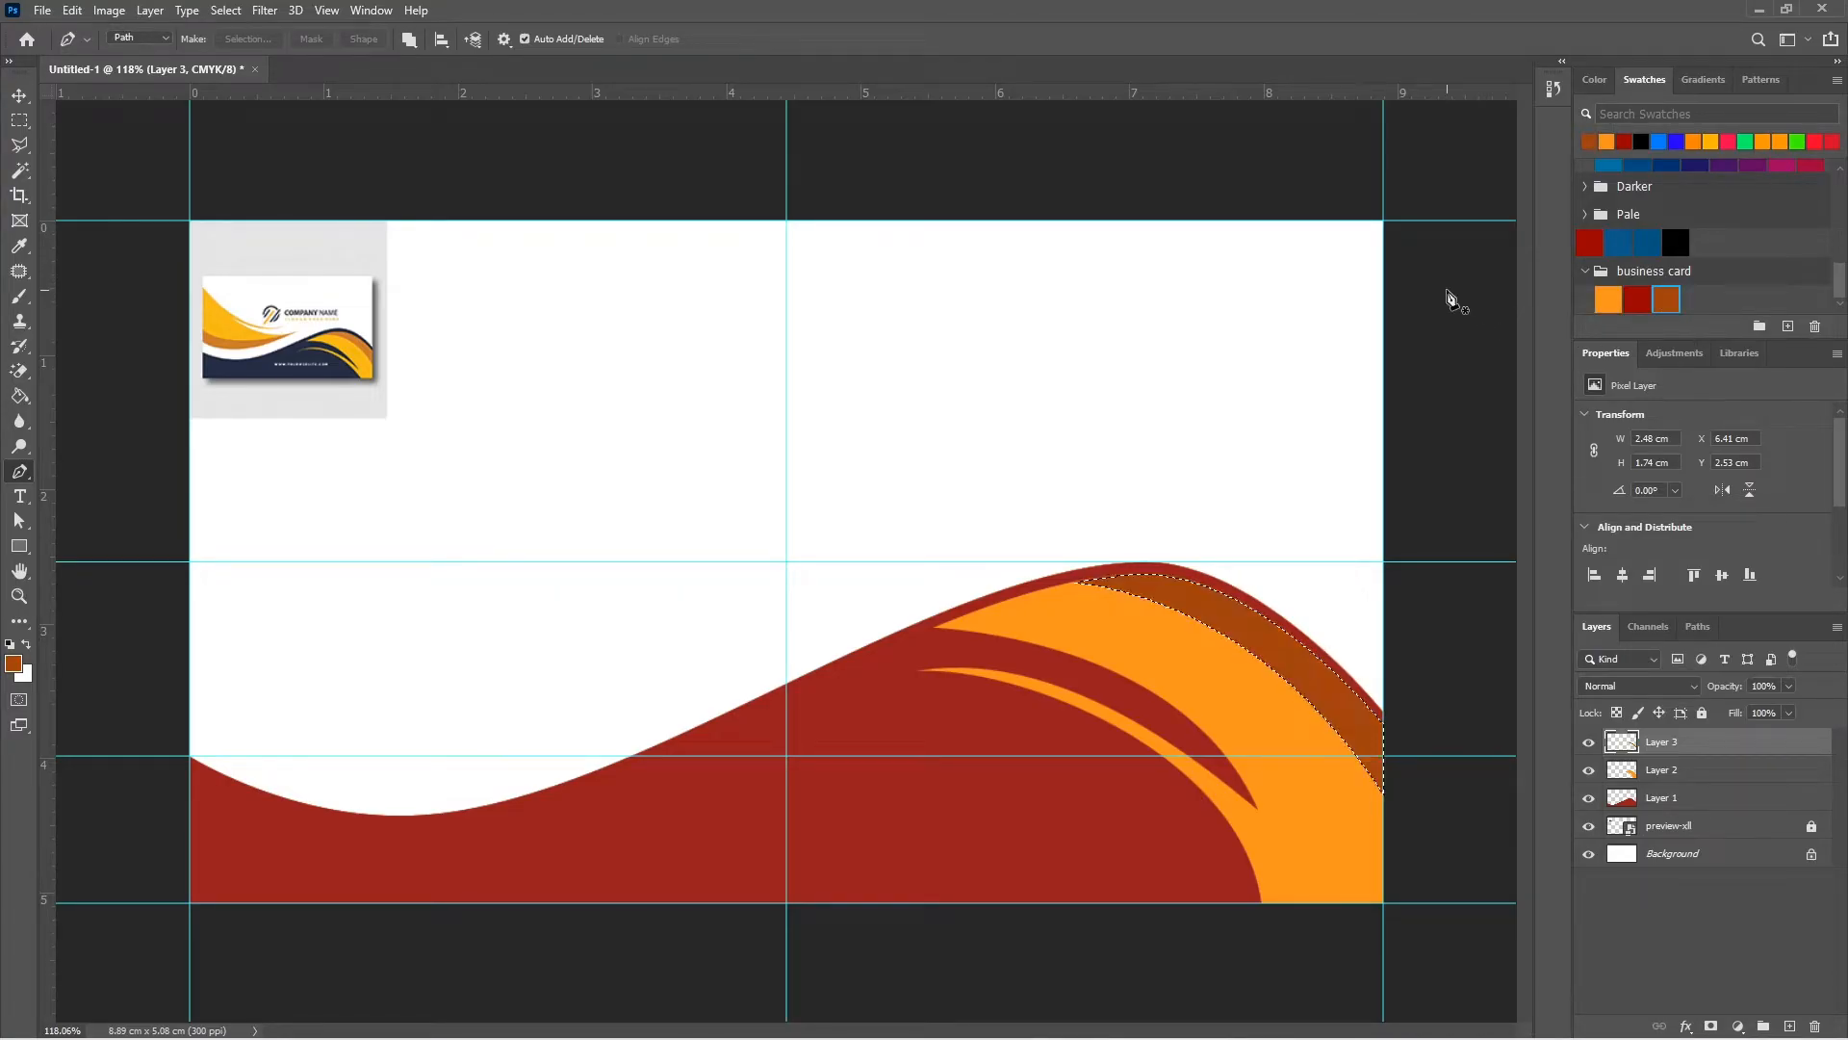
{"action": "key", "text": "ctrl+d"}
Duplicate the orange swoosh and brown strip layers together and move the copies up and left, towards the middle of the card.
{"action": "scroll", "coordinate": [1098, 474], "scroll_direction": "down", "scroll_amount": 4}
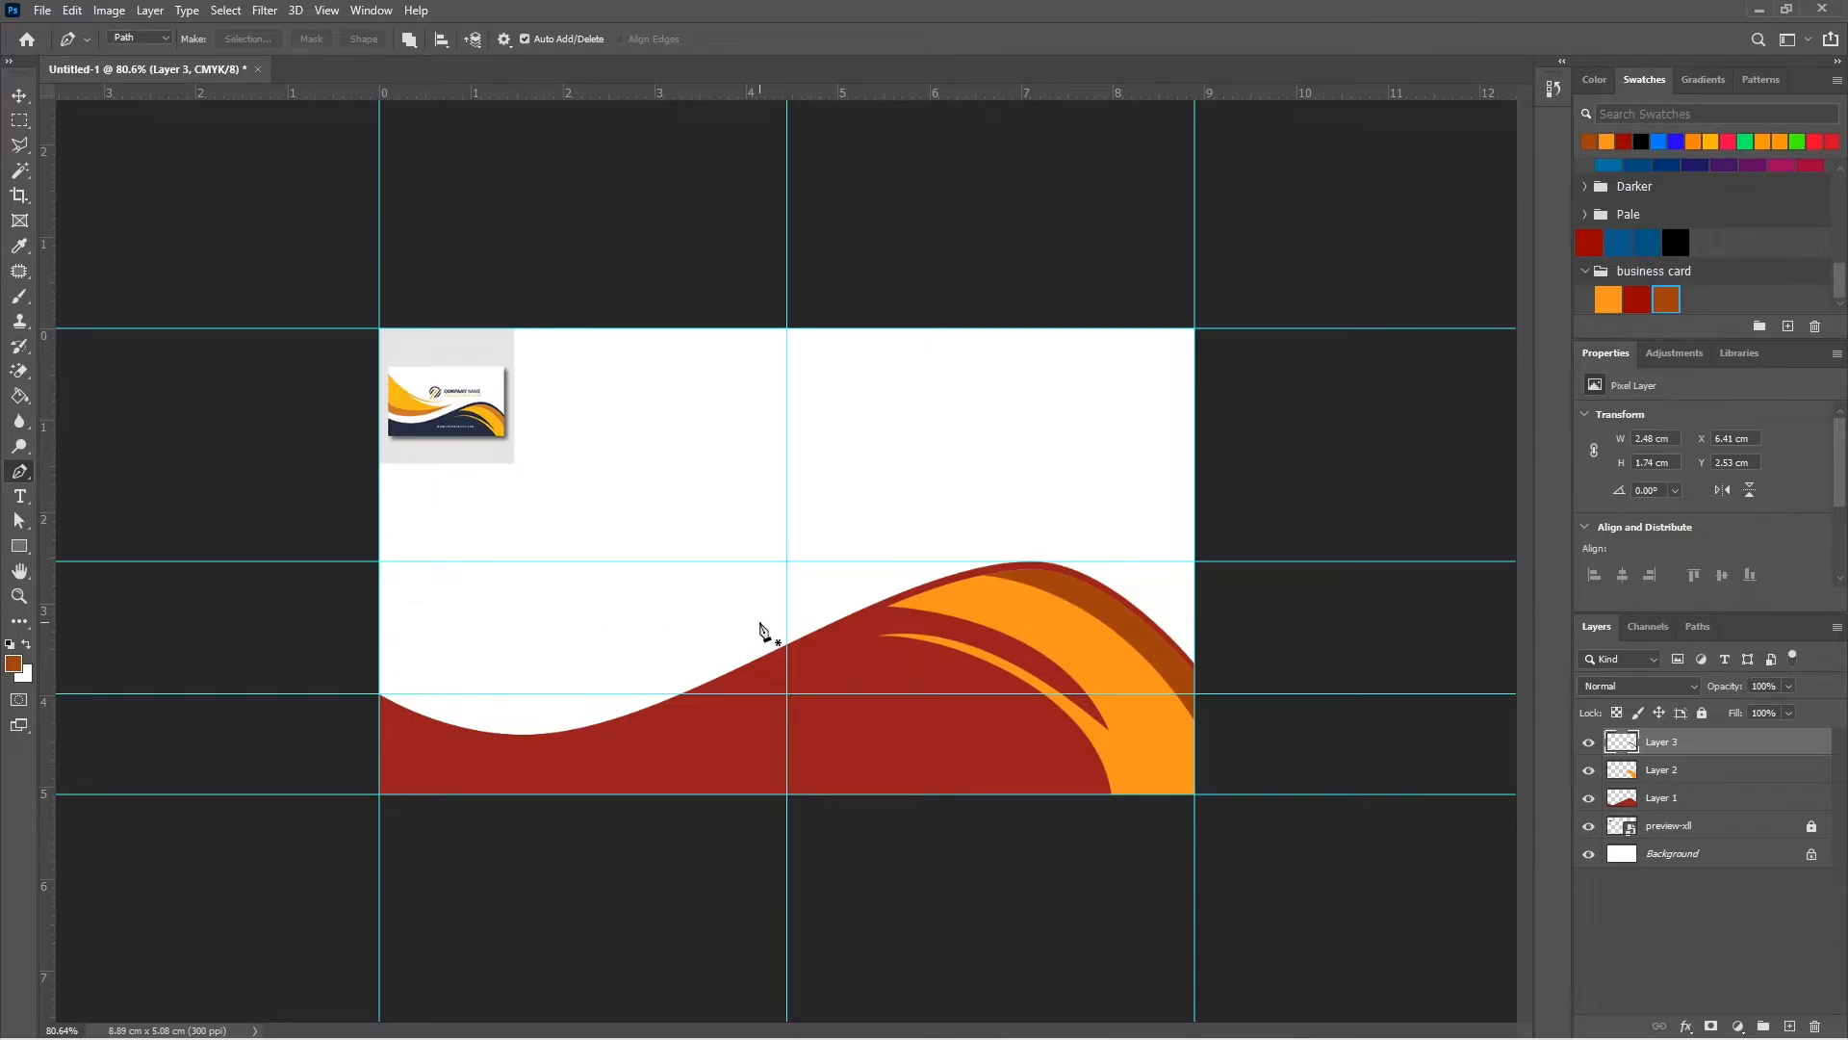
{"action": "key", "text": "v"}
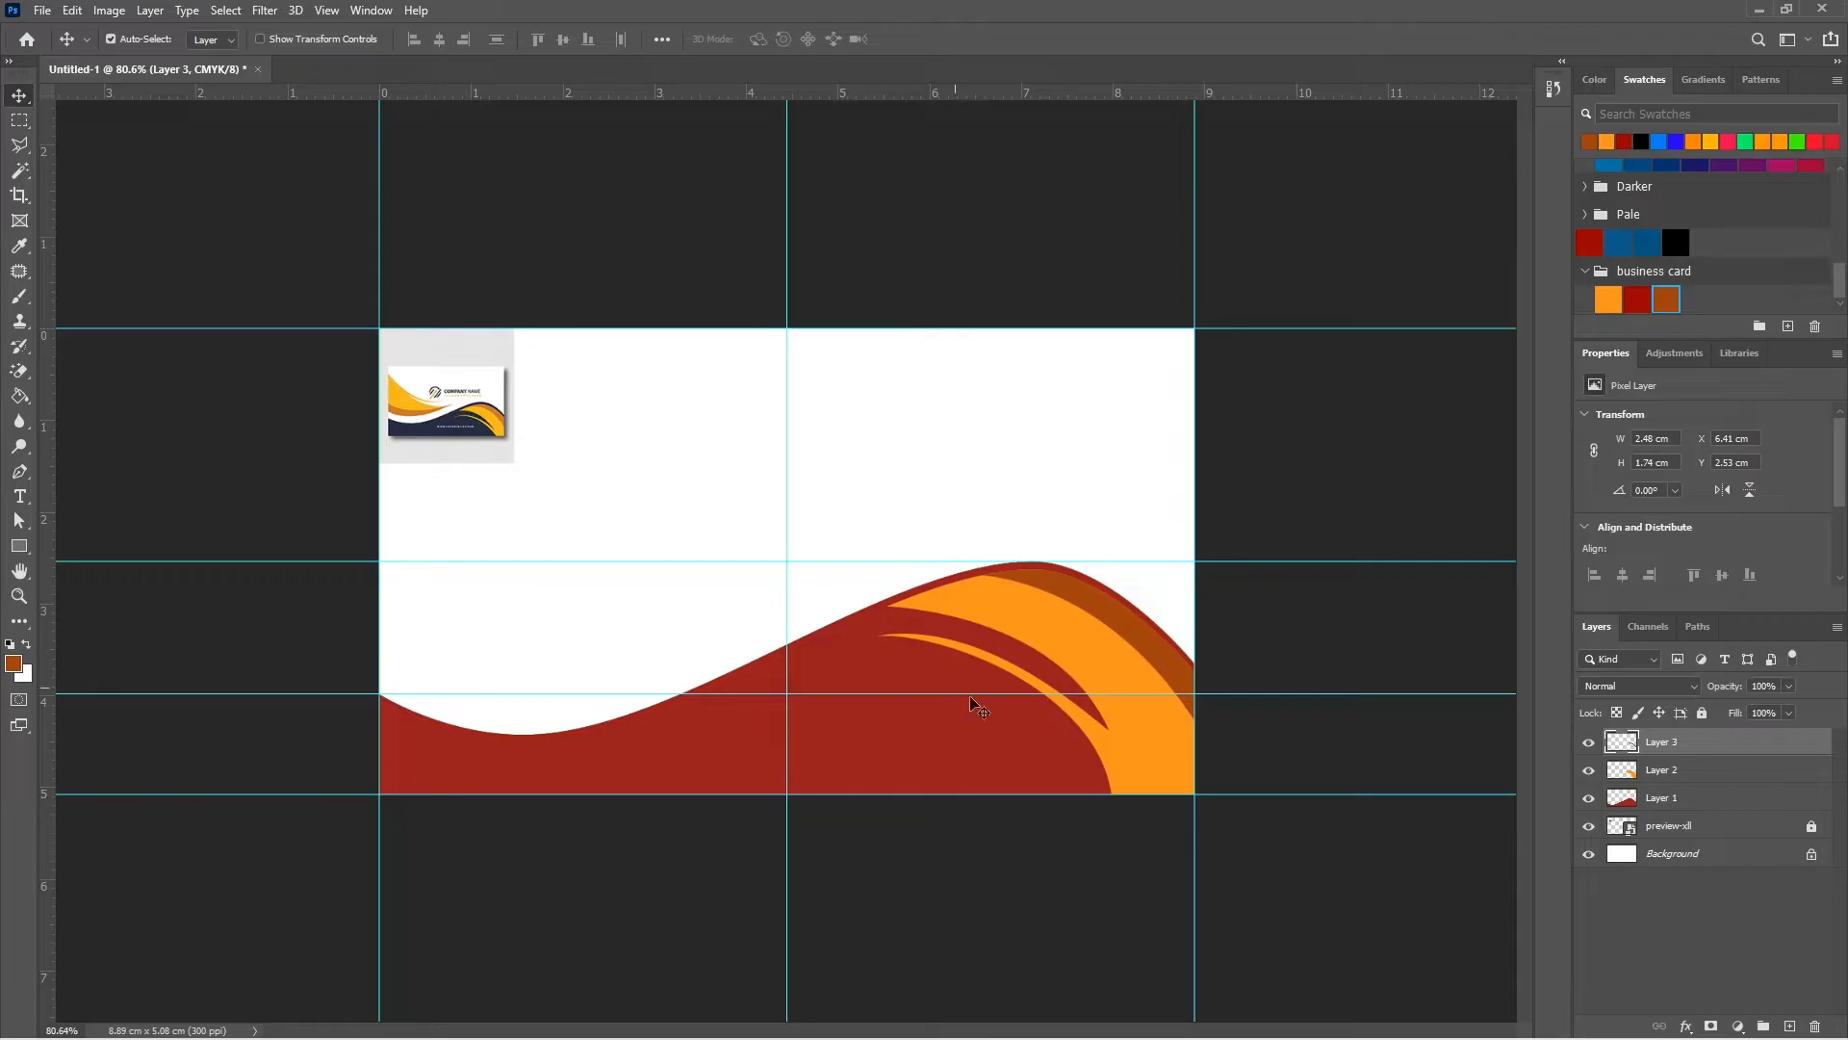
{"action": "left_click", "coordinate": [1105, 666]}
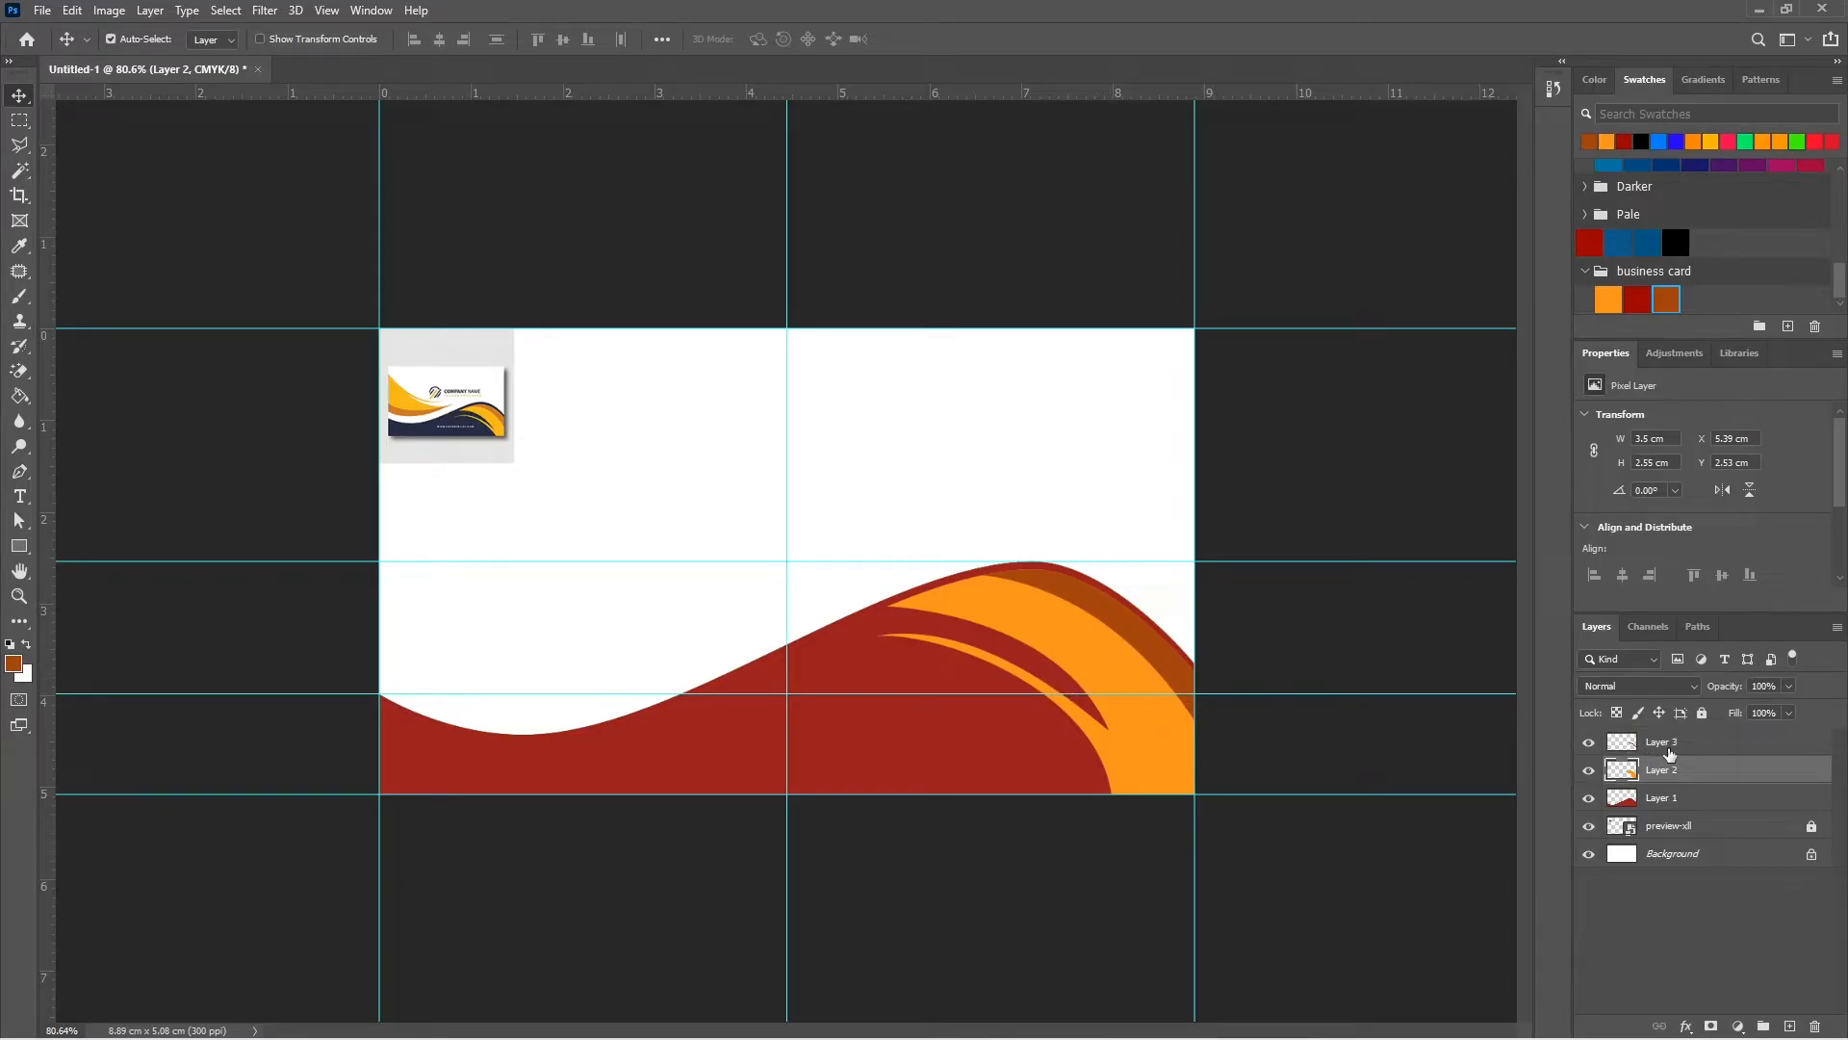
{"action": "left_click", "coordinate": [1685, 744], "text": "shift"}
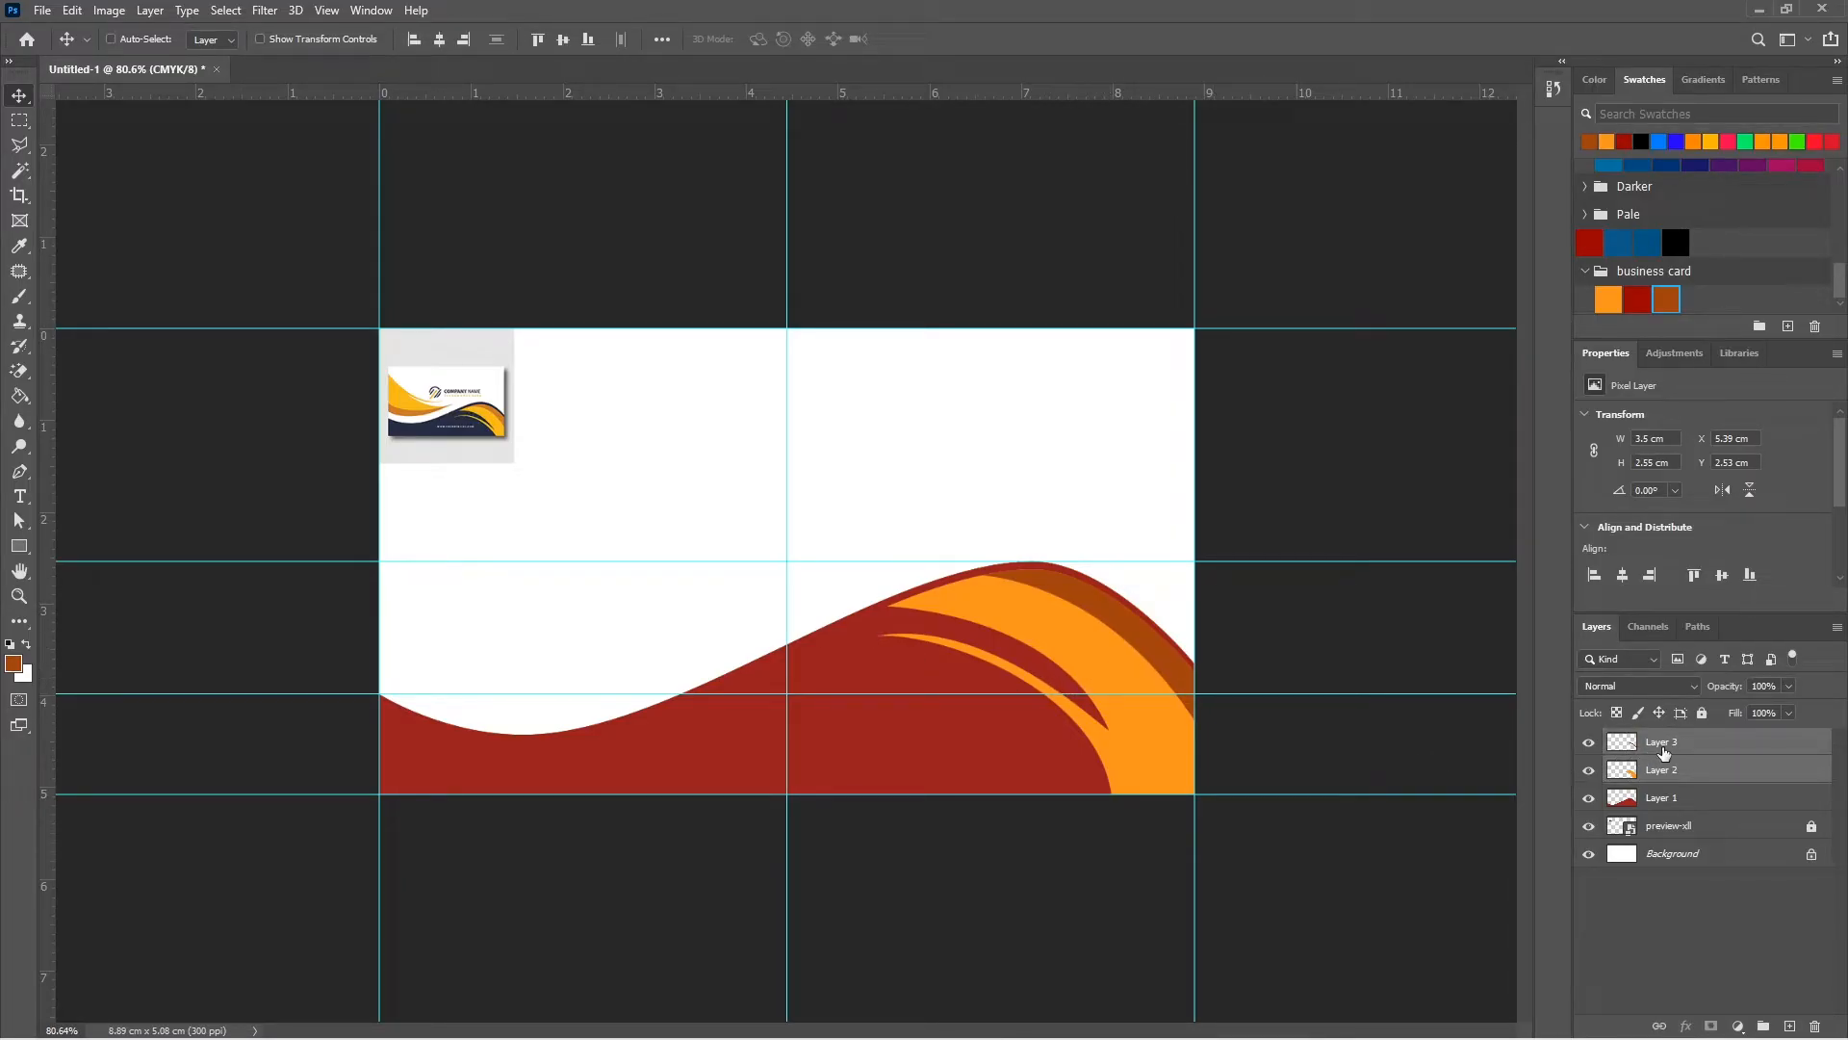
{"action": "key", "text": "ctrl+v"}
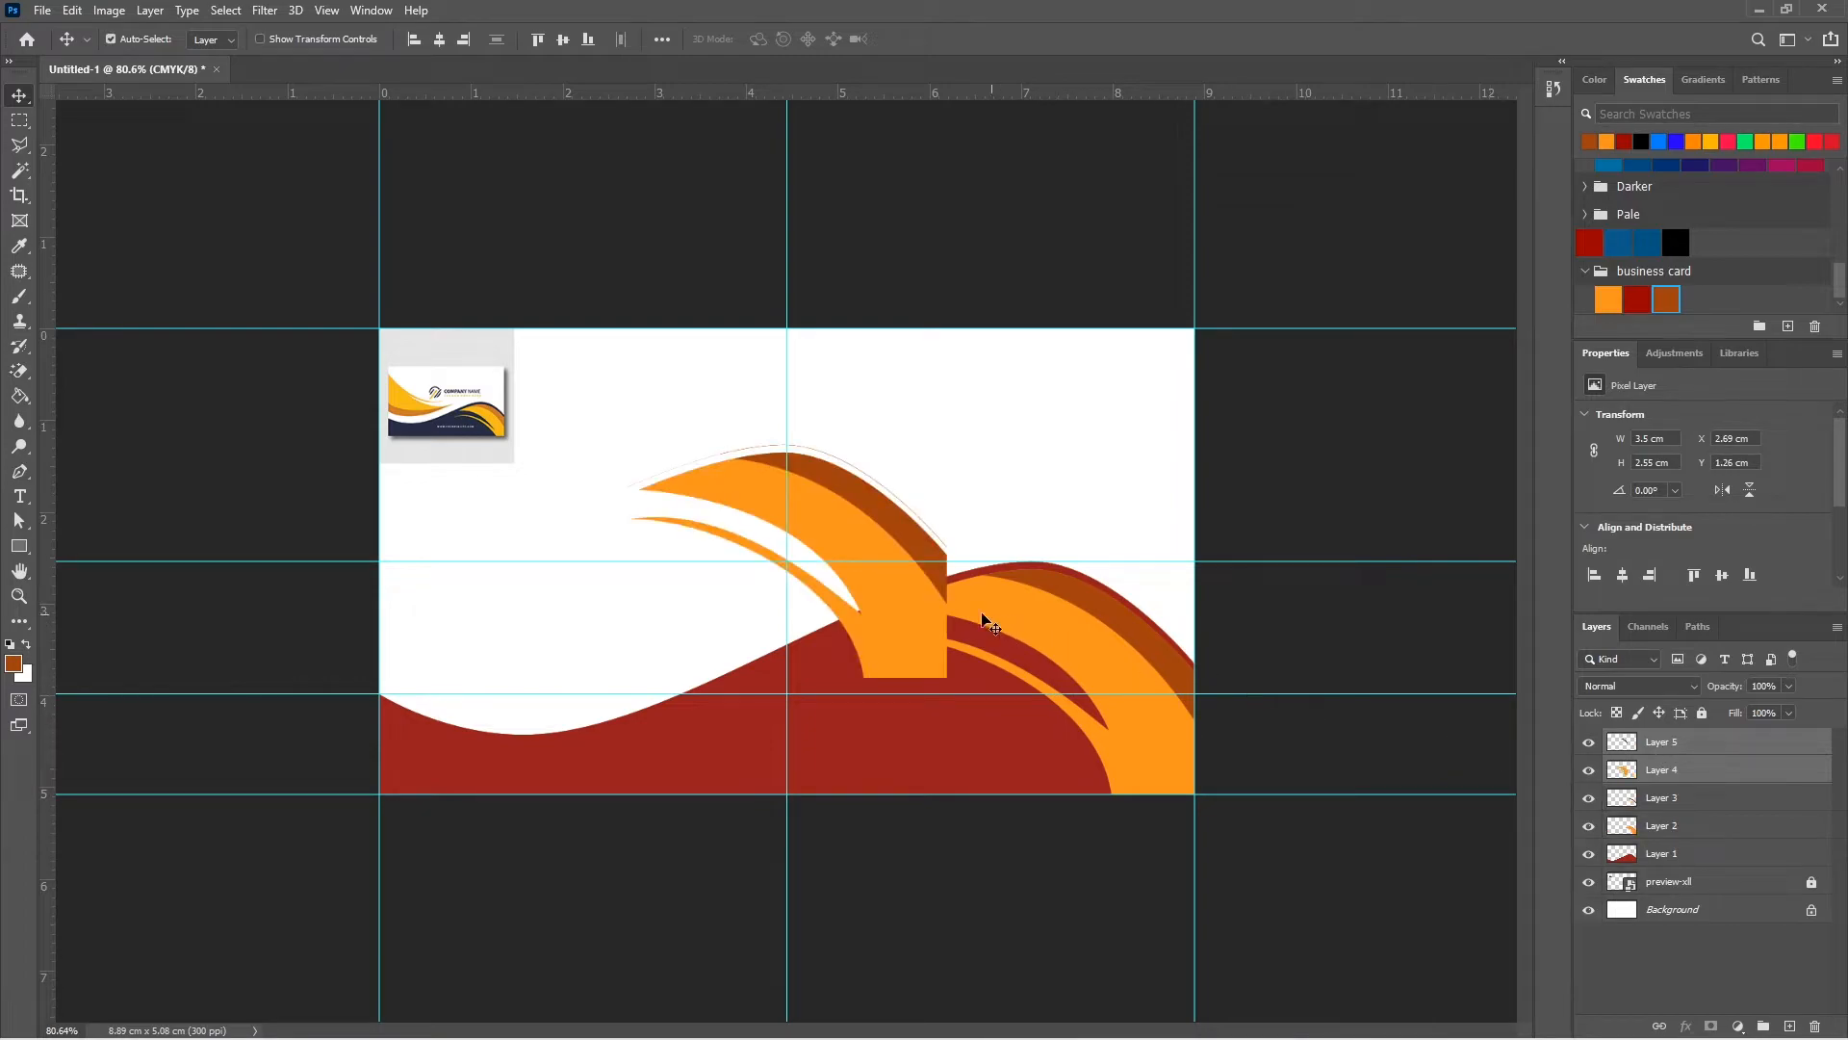
{"action": "left_click_drag", "start_coordinate": [899, 607], "coordinate": [826, 581]}
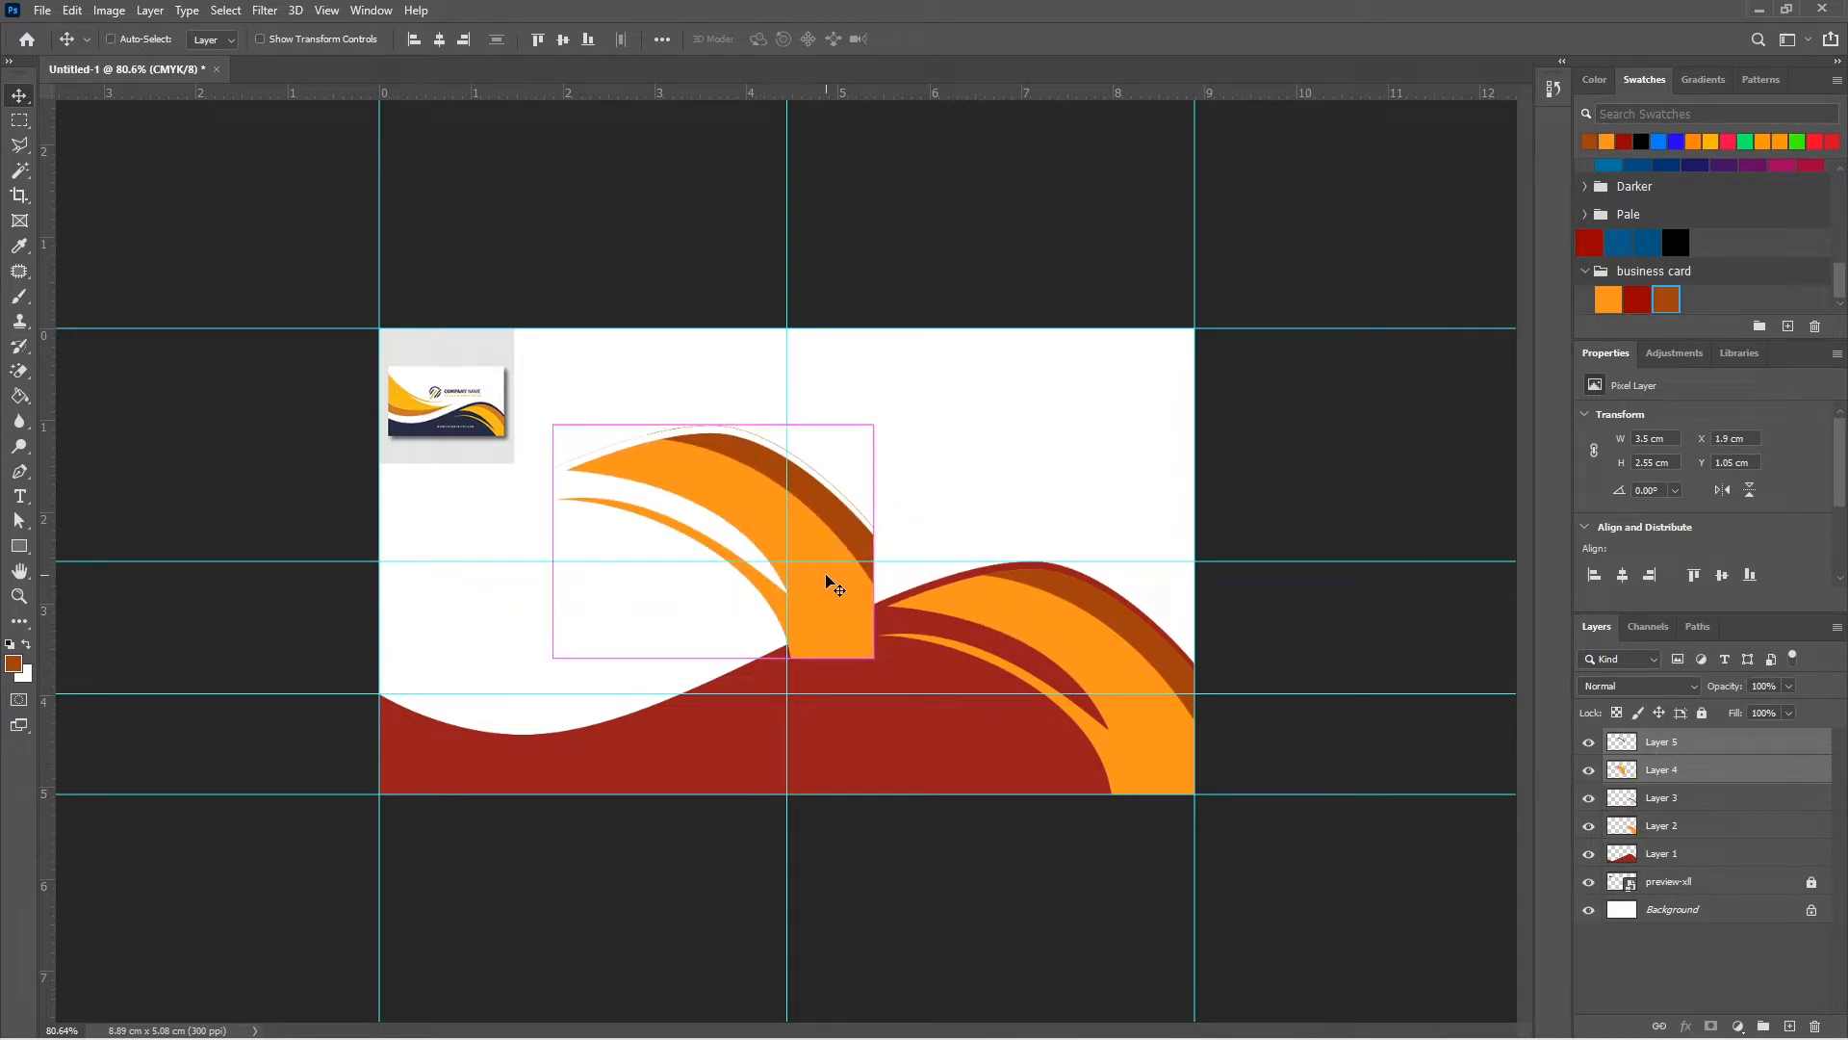
Turn the copied swoosh upside down, resize it to about 4 by 2.15 cm, and place it at the left canvas edge above the red wave.
{"action": "key", "text": "ctrl+t"}
{"action": "left_click_drag", "start_coordinate": [894, 662], "coordinate": [547, 407]}
{"action": "left_click_drag", "start_coordinate": [637, 510], "coordinate": [477, 594]}
{"action": "left_click_drag", "start_coordinate": [734, 456], "coordinate": [674, 394]}
{"action": "left_click_drag", "start_coordinate": [518, 644], "coordinate": [494, 650]}
{"action": "key", "text": "Return"}
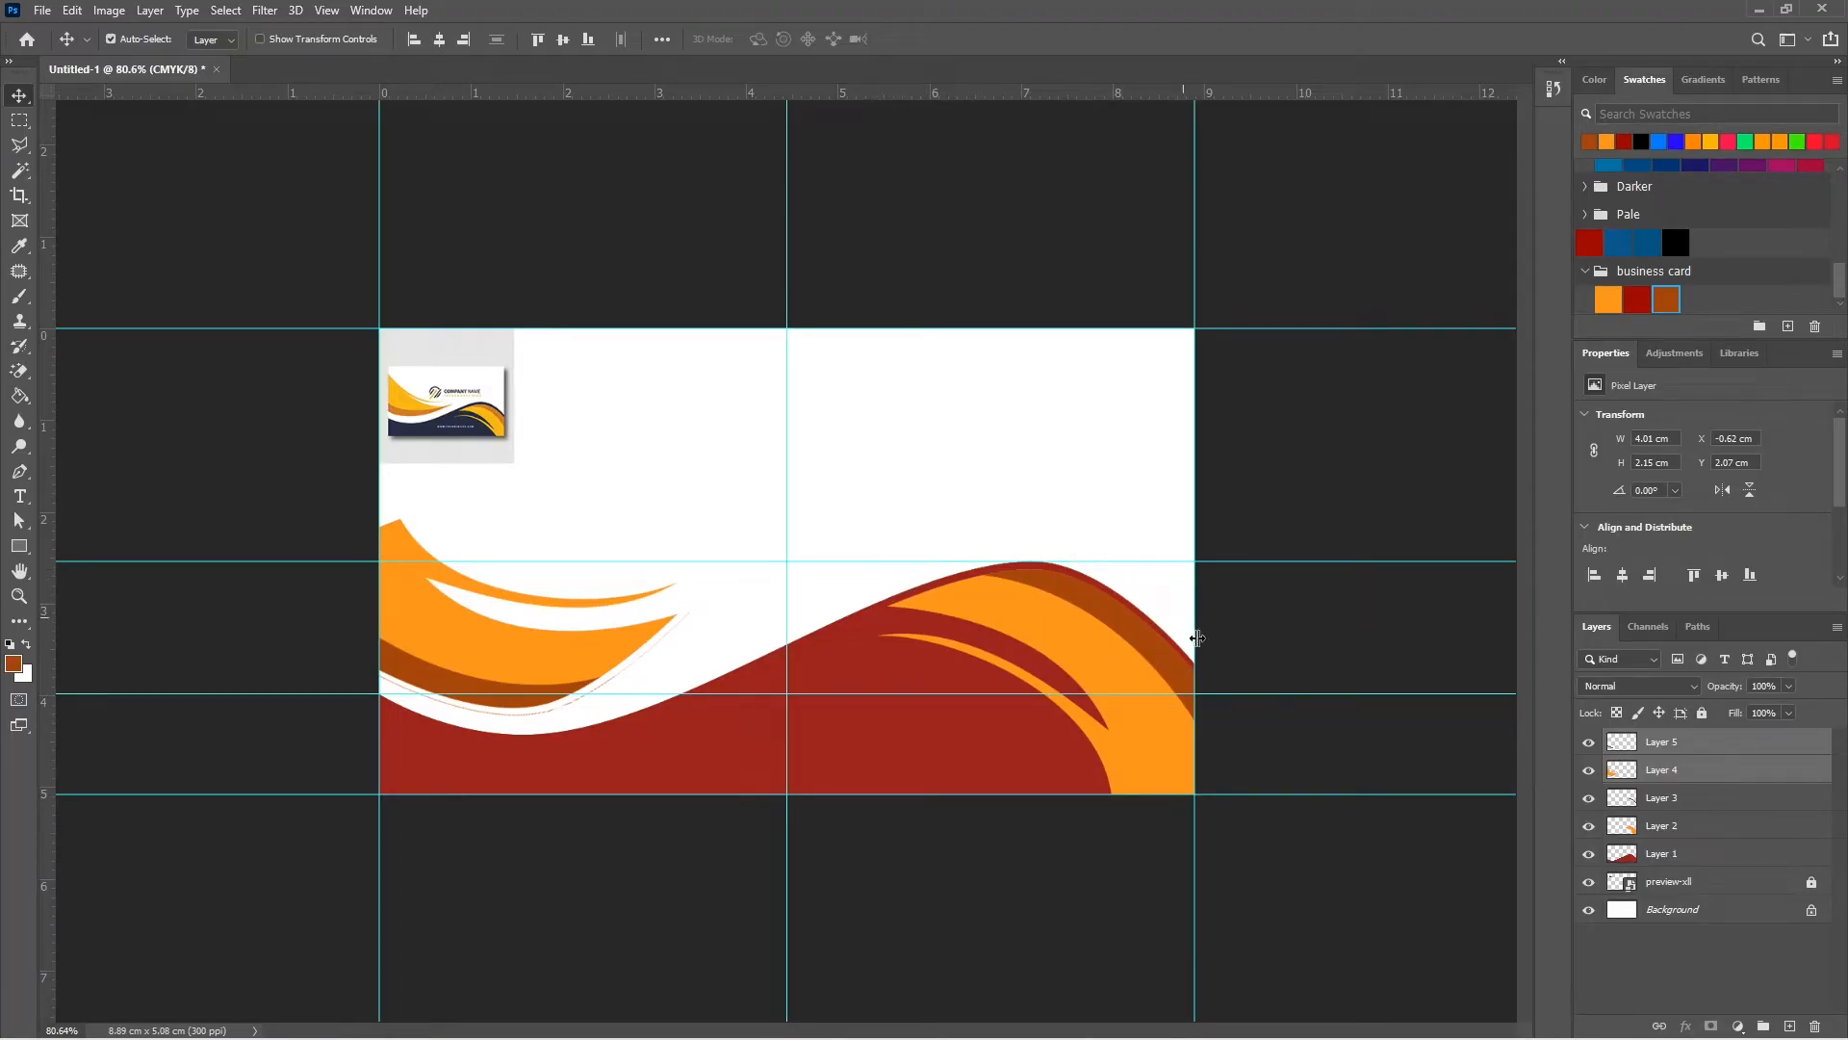
Draw a Pen path around the stray thin line beneath the copied swoosh at the left and convert it to a selection.
{"action": "scroll", "coordinate": [362, 678], "scroll_direction": "up", "scroll_amount": 6}
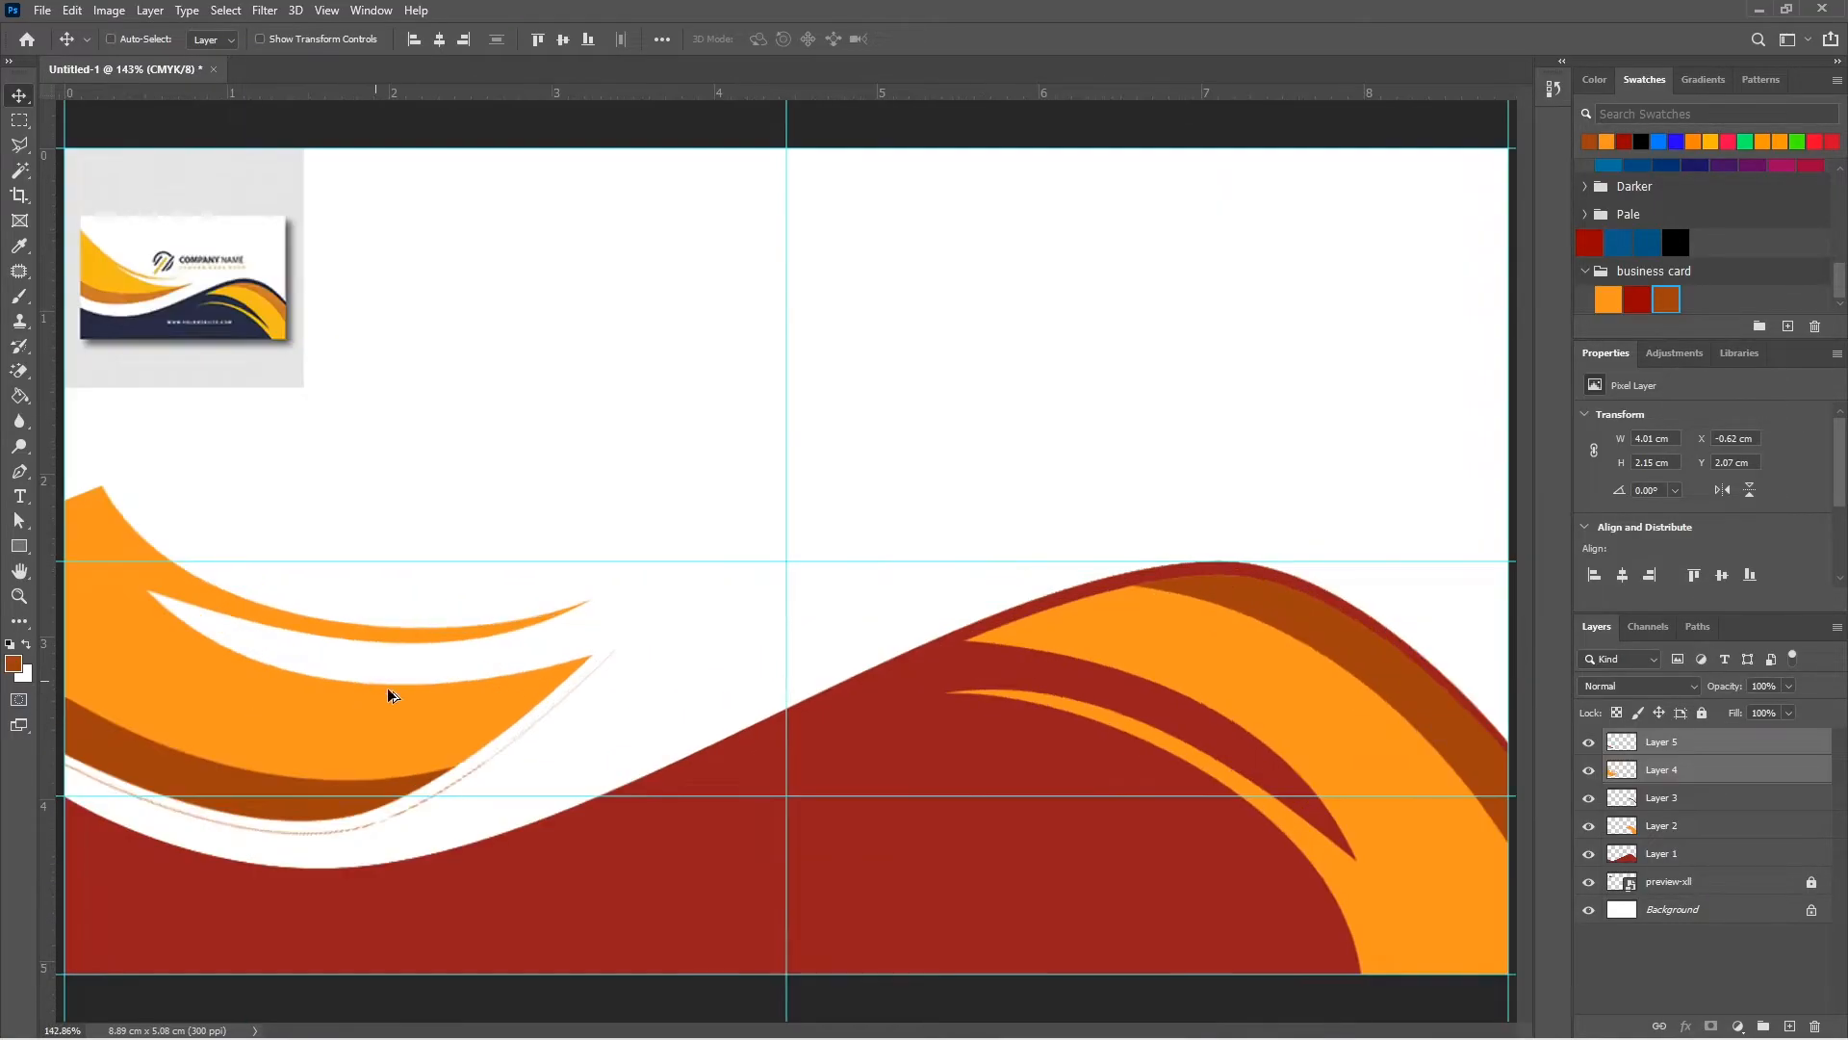
{"action": "scroll", "coordinate": [362, 678], "scroll_direction": "down", "scroll_amount": 1}
{"action": "key", "text": "p"}
{"action": "left_click", "coordinate": [110, 743]}
{"action": "left_click_drag", "start_coordinate": [146, 748], "coordinate": [241, 787]}
{"action": "left_click_drag", "start_coordinate": [355, 802], "coordinate": [404, 798]}
{"action": "left_click", "coordinate": [648, 623]}
{"action": "left_click", "coordinate": [685, 655]}
{"action": "key", "text": "ctrl+Return"}
Delete the selected stray edge from the copied brown strip and orange swoosh layers, and deselect.
{"action": "left_click", "coordinate": [1658, 744]}
{"action": "key", "text": "Delete"}
{"action": "left_click", "coordinate": [1645, 772]}
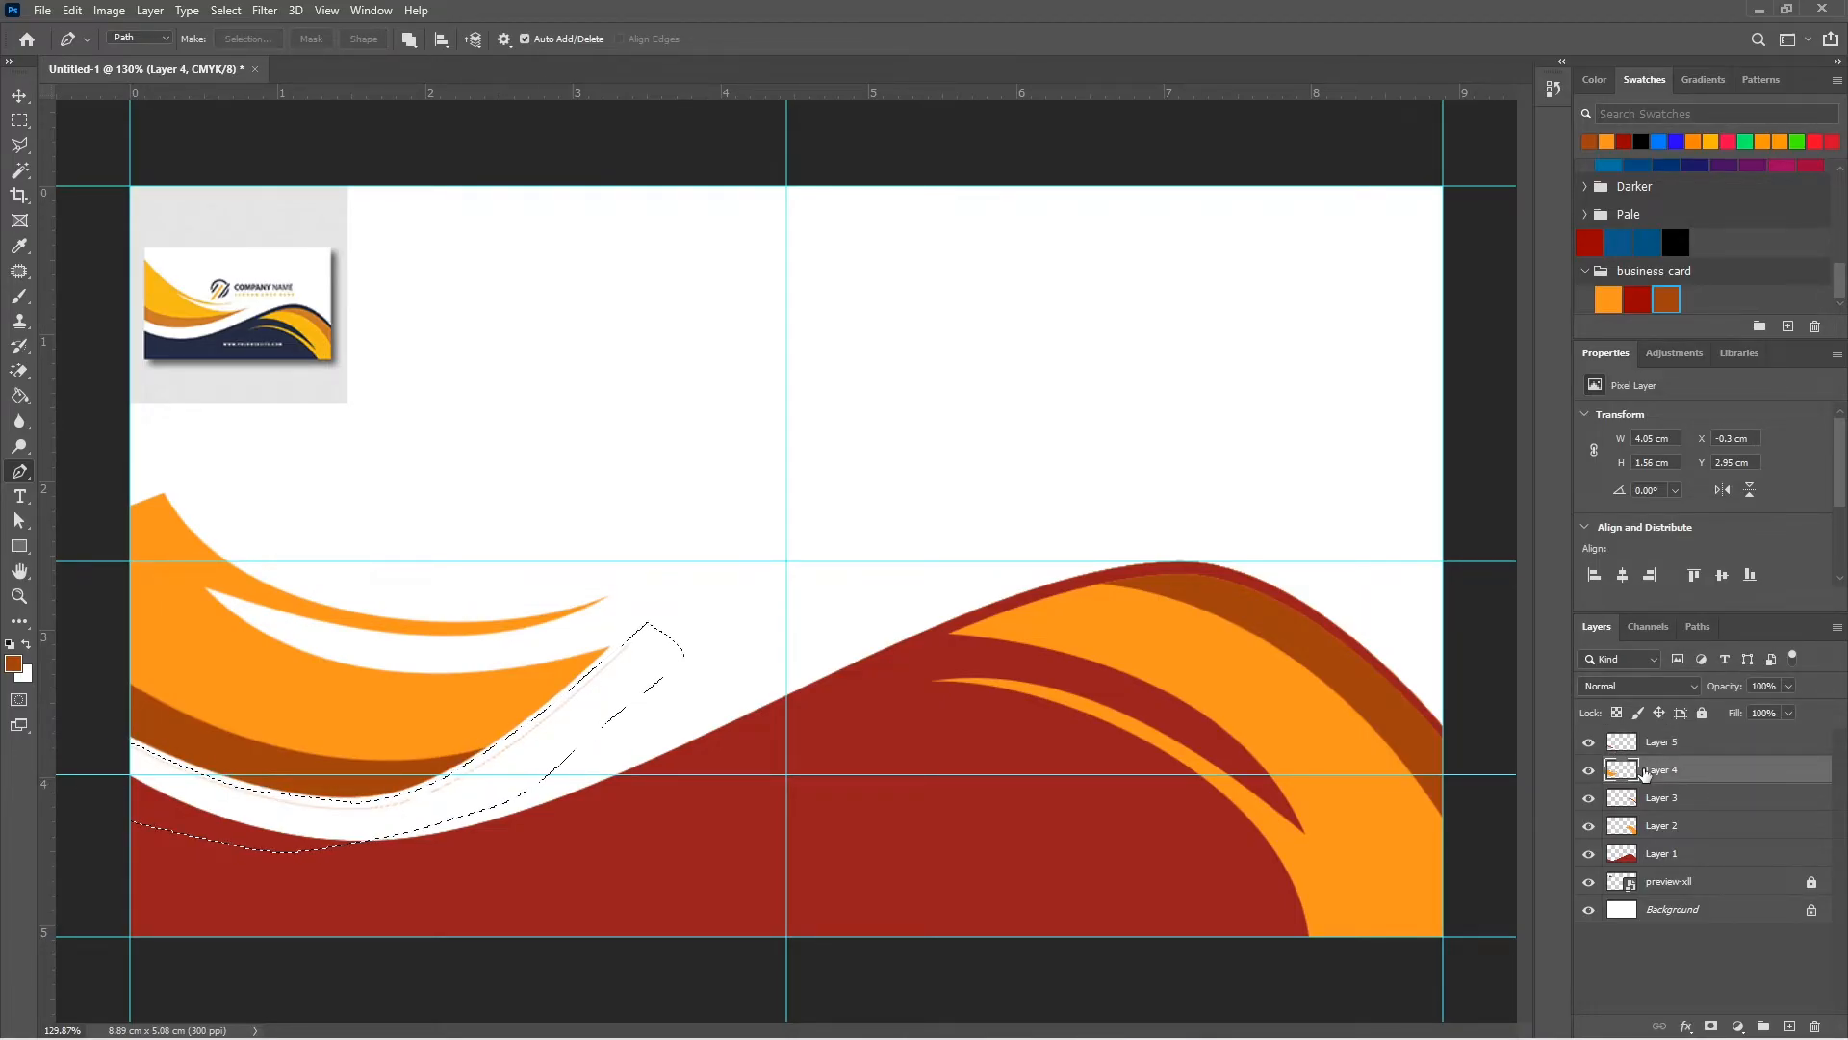
{"action": "key", "text": "ctrl+d"}
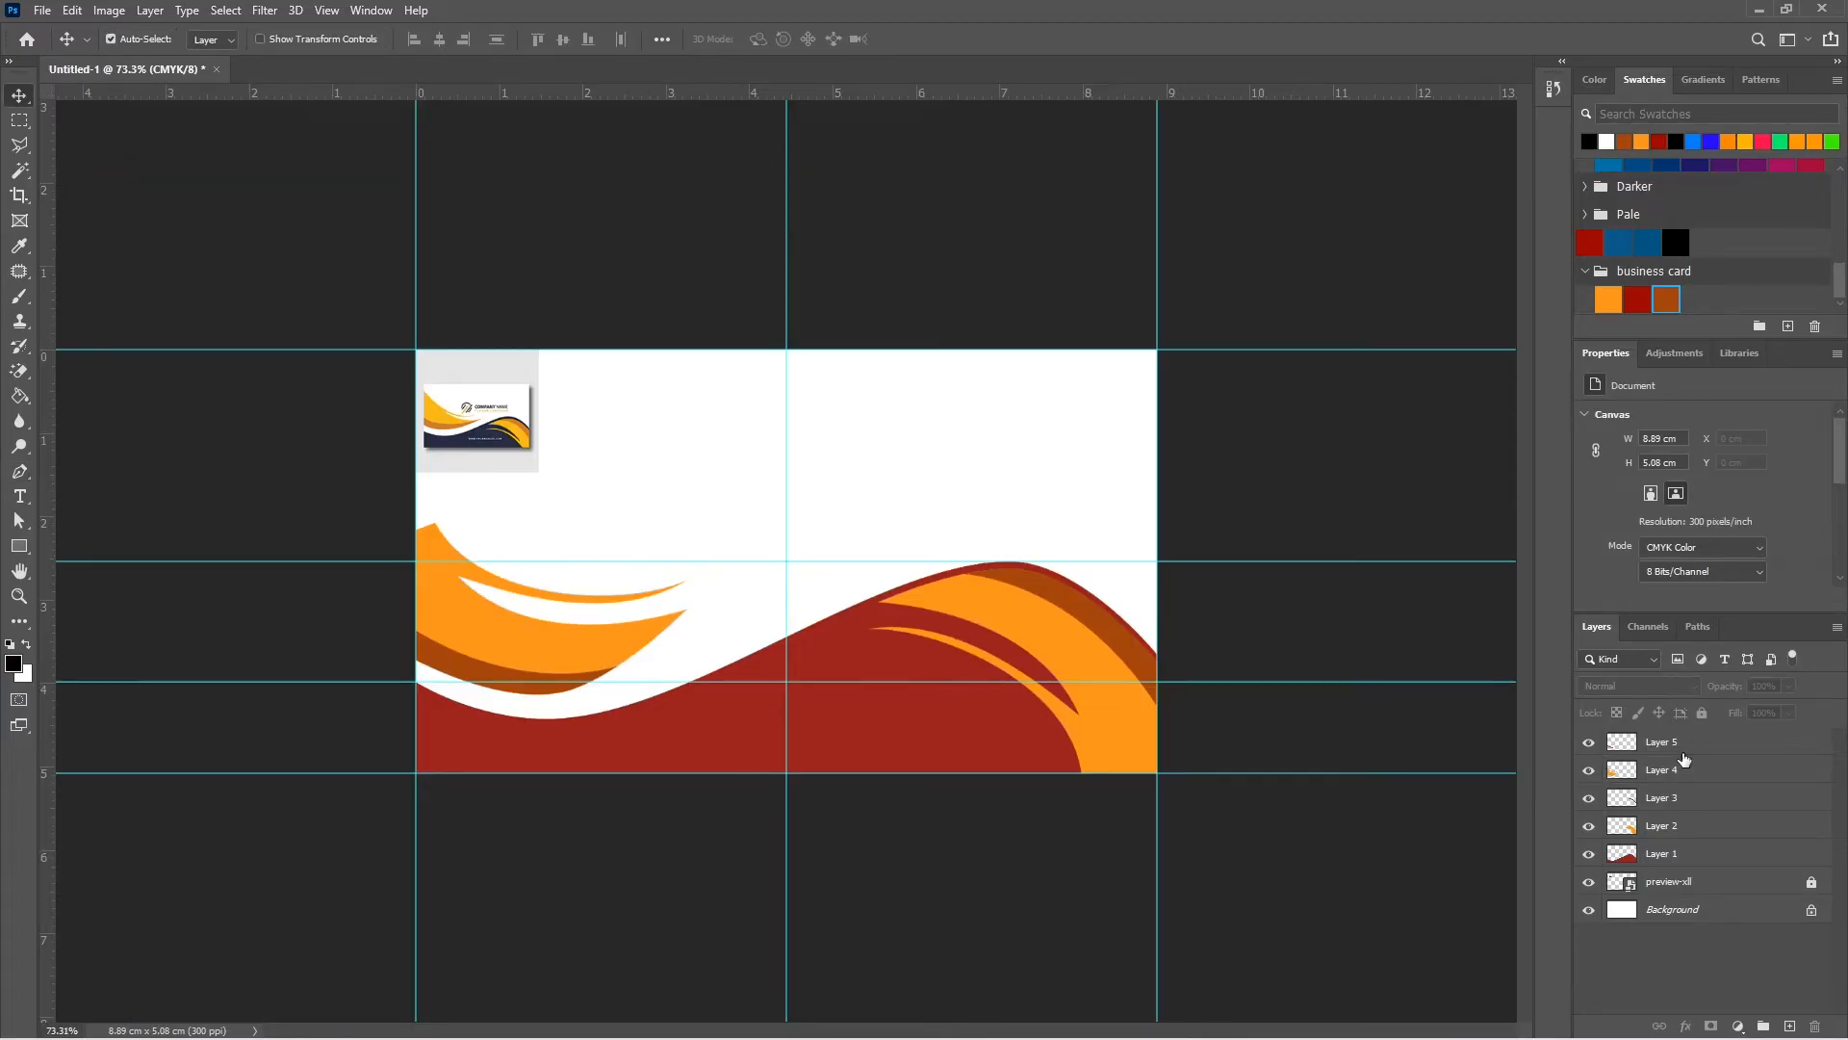
Transform the two left swoosh layers together to about 5.6 cm wide and 2.1 cm high, fitting them along the red wave.
{"action": "left_click", "coordinate": [1689, 754]}
{"action": "left_click", "coordinate": [1680, 770], "text": "ctrl"}
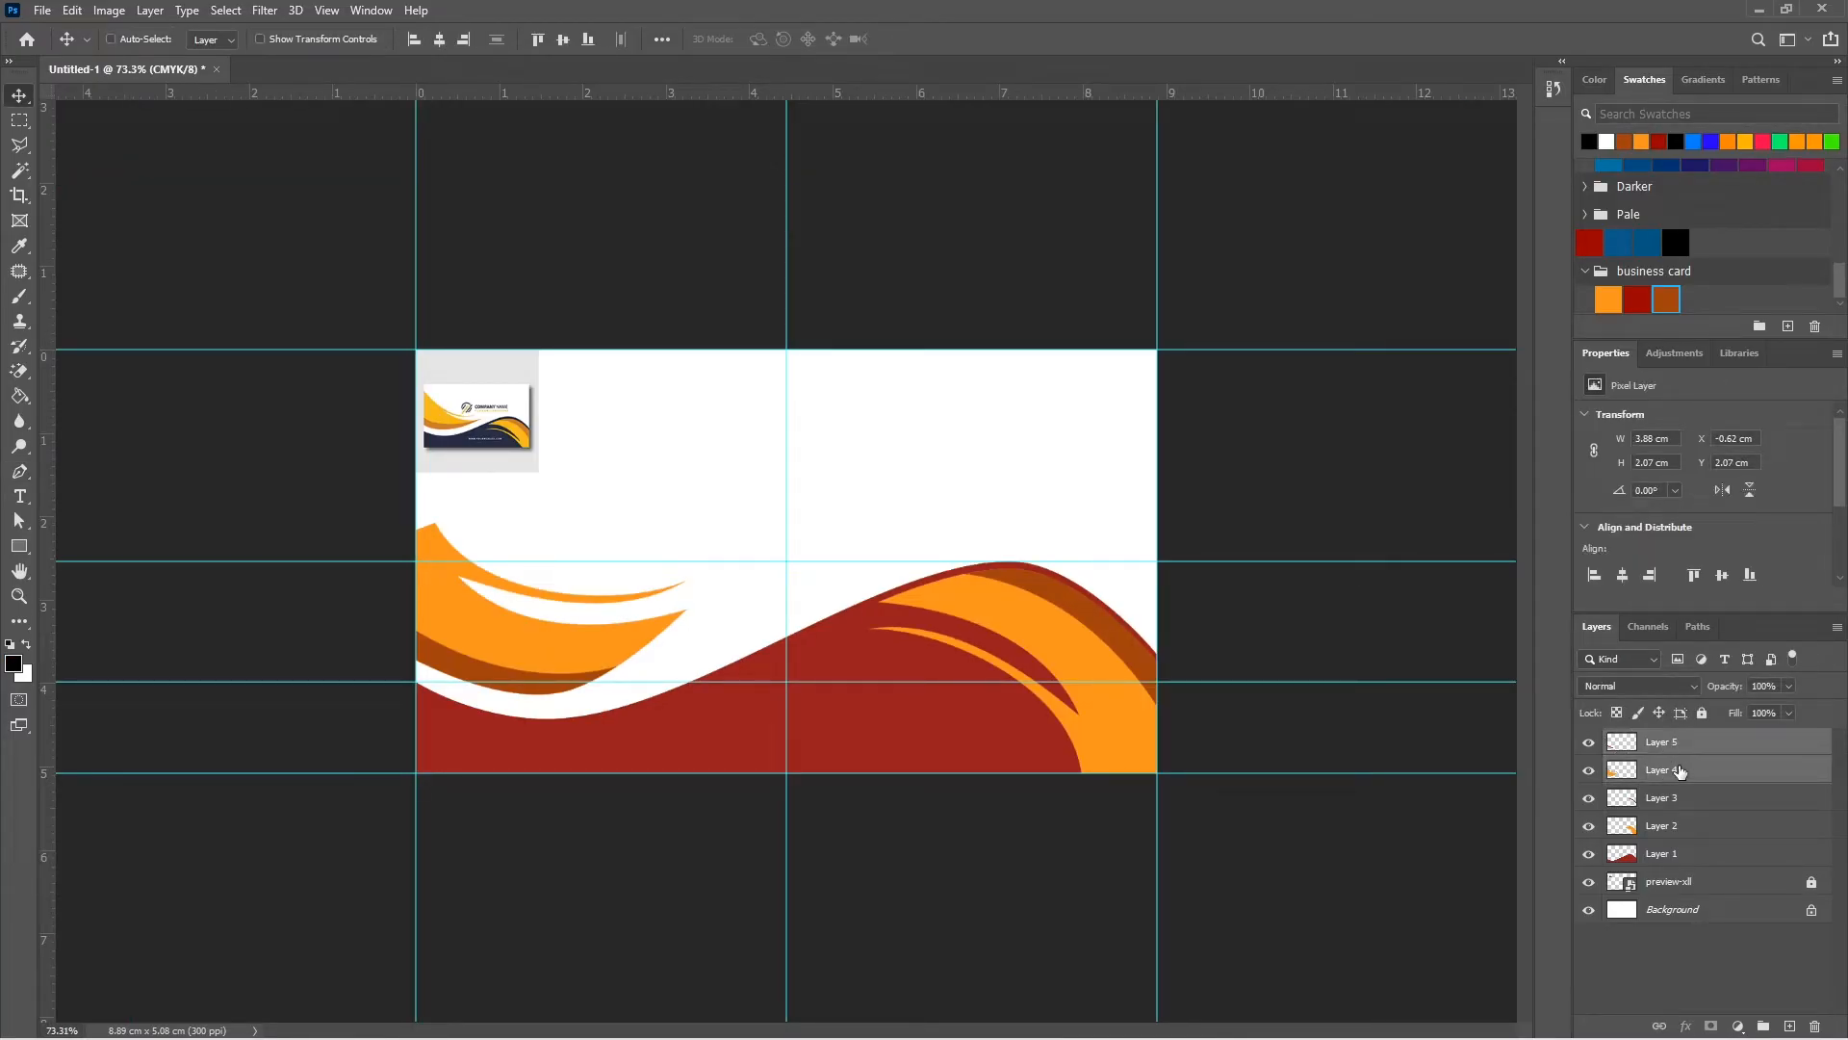
{"action": "key", "text": "ctrl+t"}
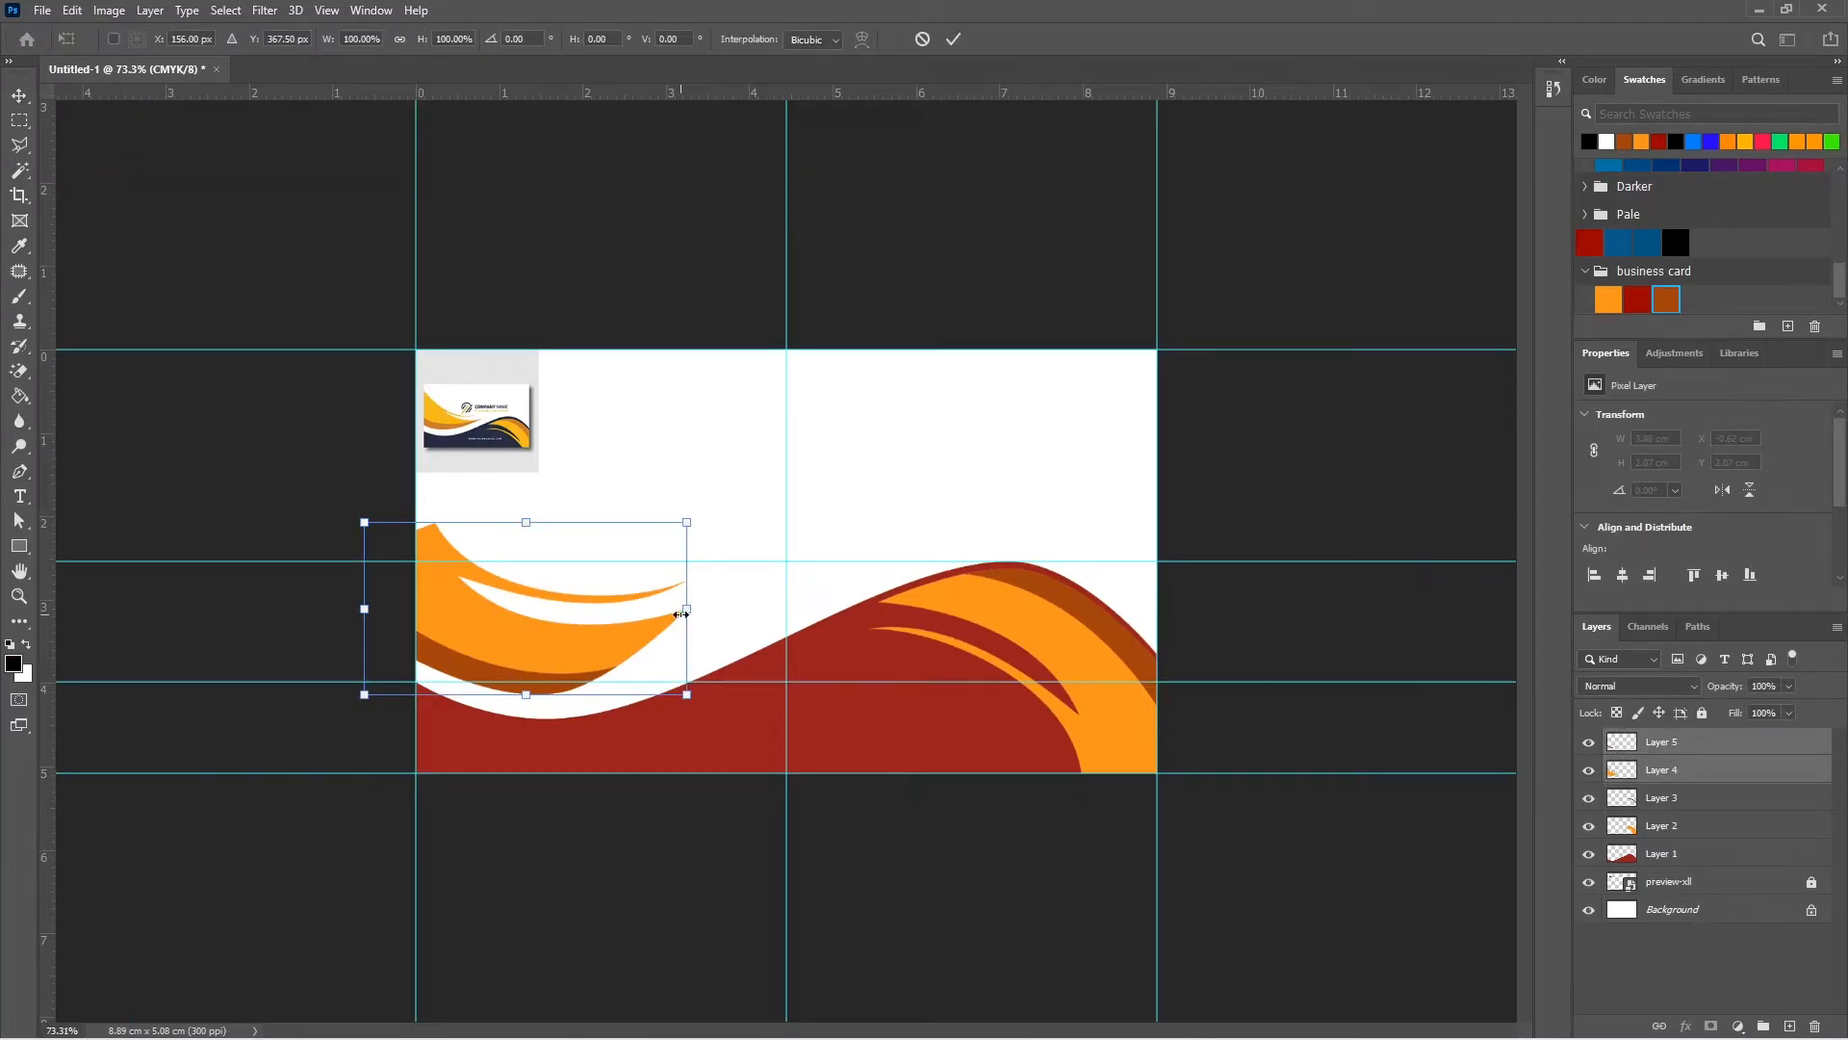
{"action": "left_click_drag", "start_coordinate": [683, 612], "coordinate": [629, 605]}
{"action": "left_click_drag", "start_coordinate": [821, 509], "coordinate": [822, 515]}
{"action": "key", "text": "Return"}
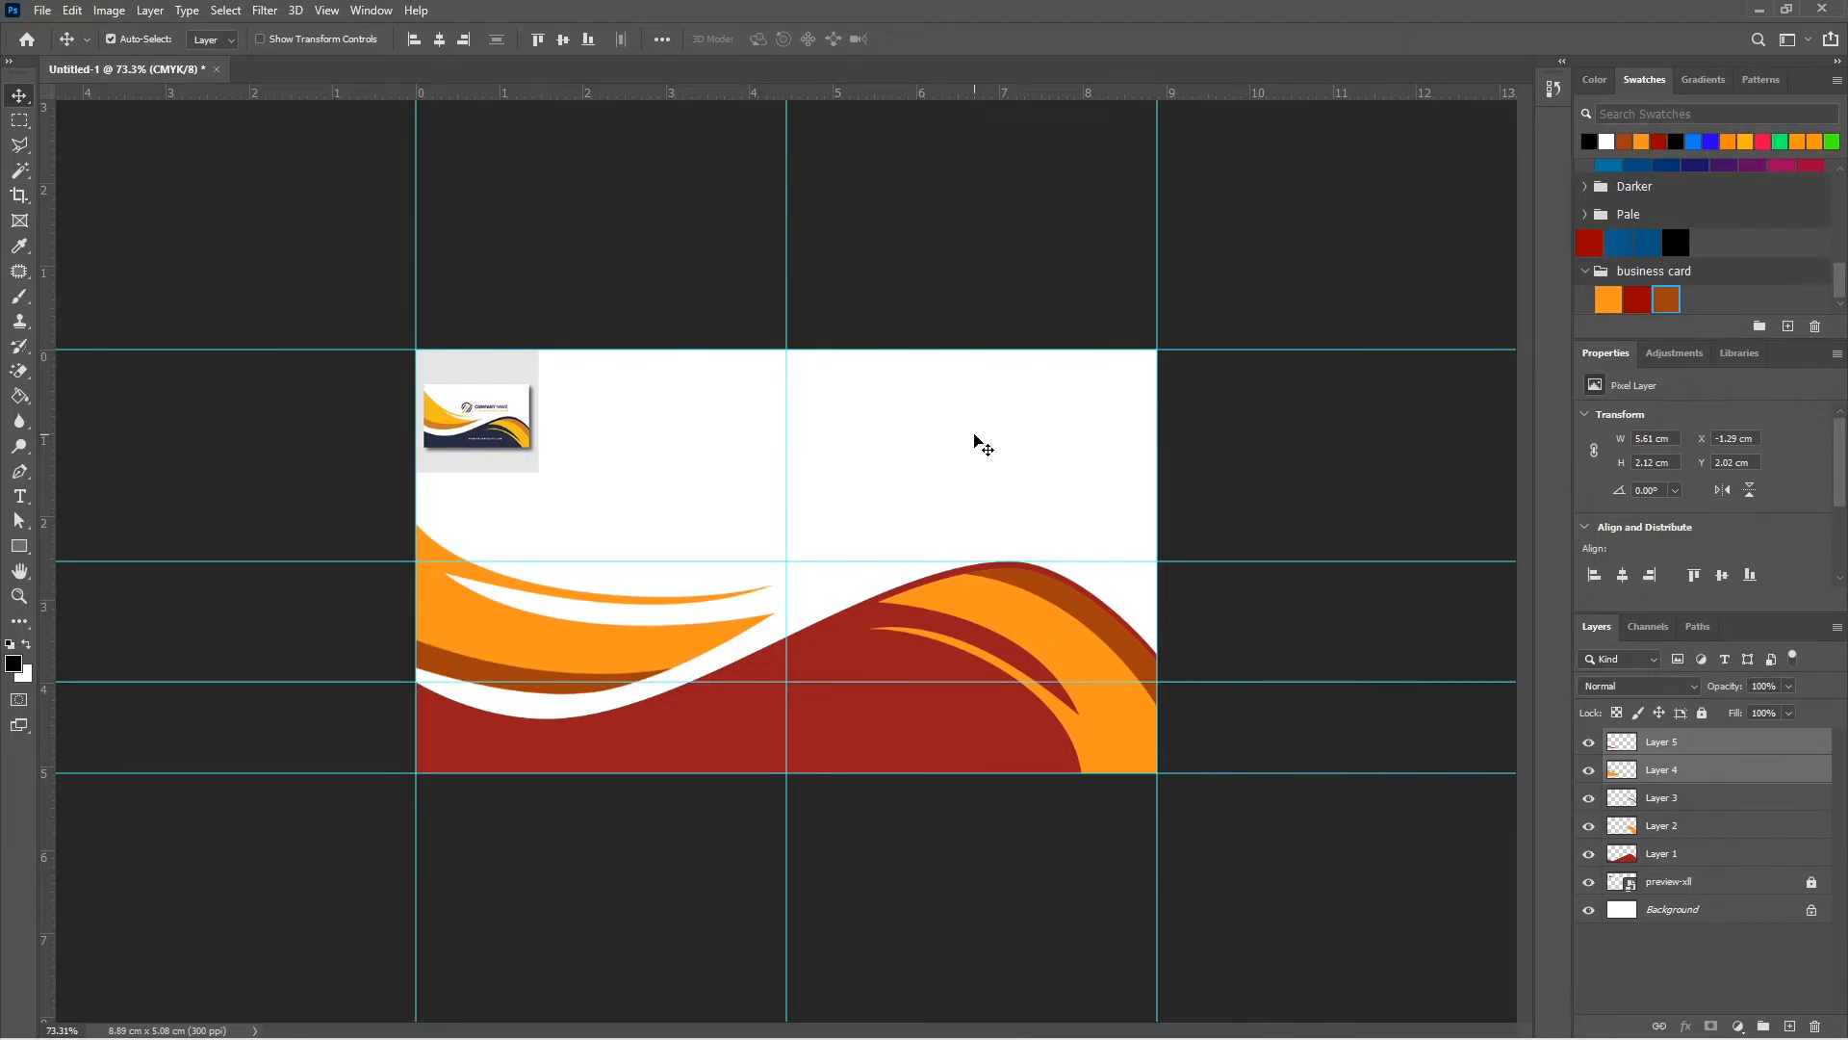
Create a new landscape document 3.5 by 2 inches in size, at 300 pixels/inch in CMYK Color with a white background.
{"action": "left_click", "coordinate": [43, 10]}
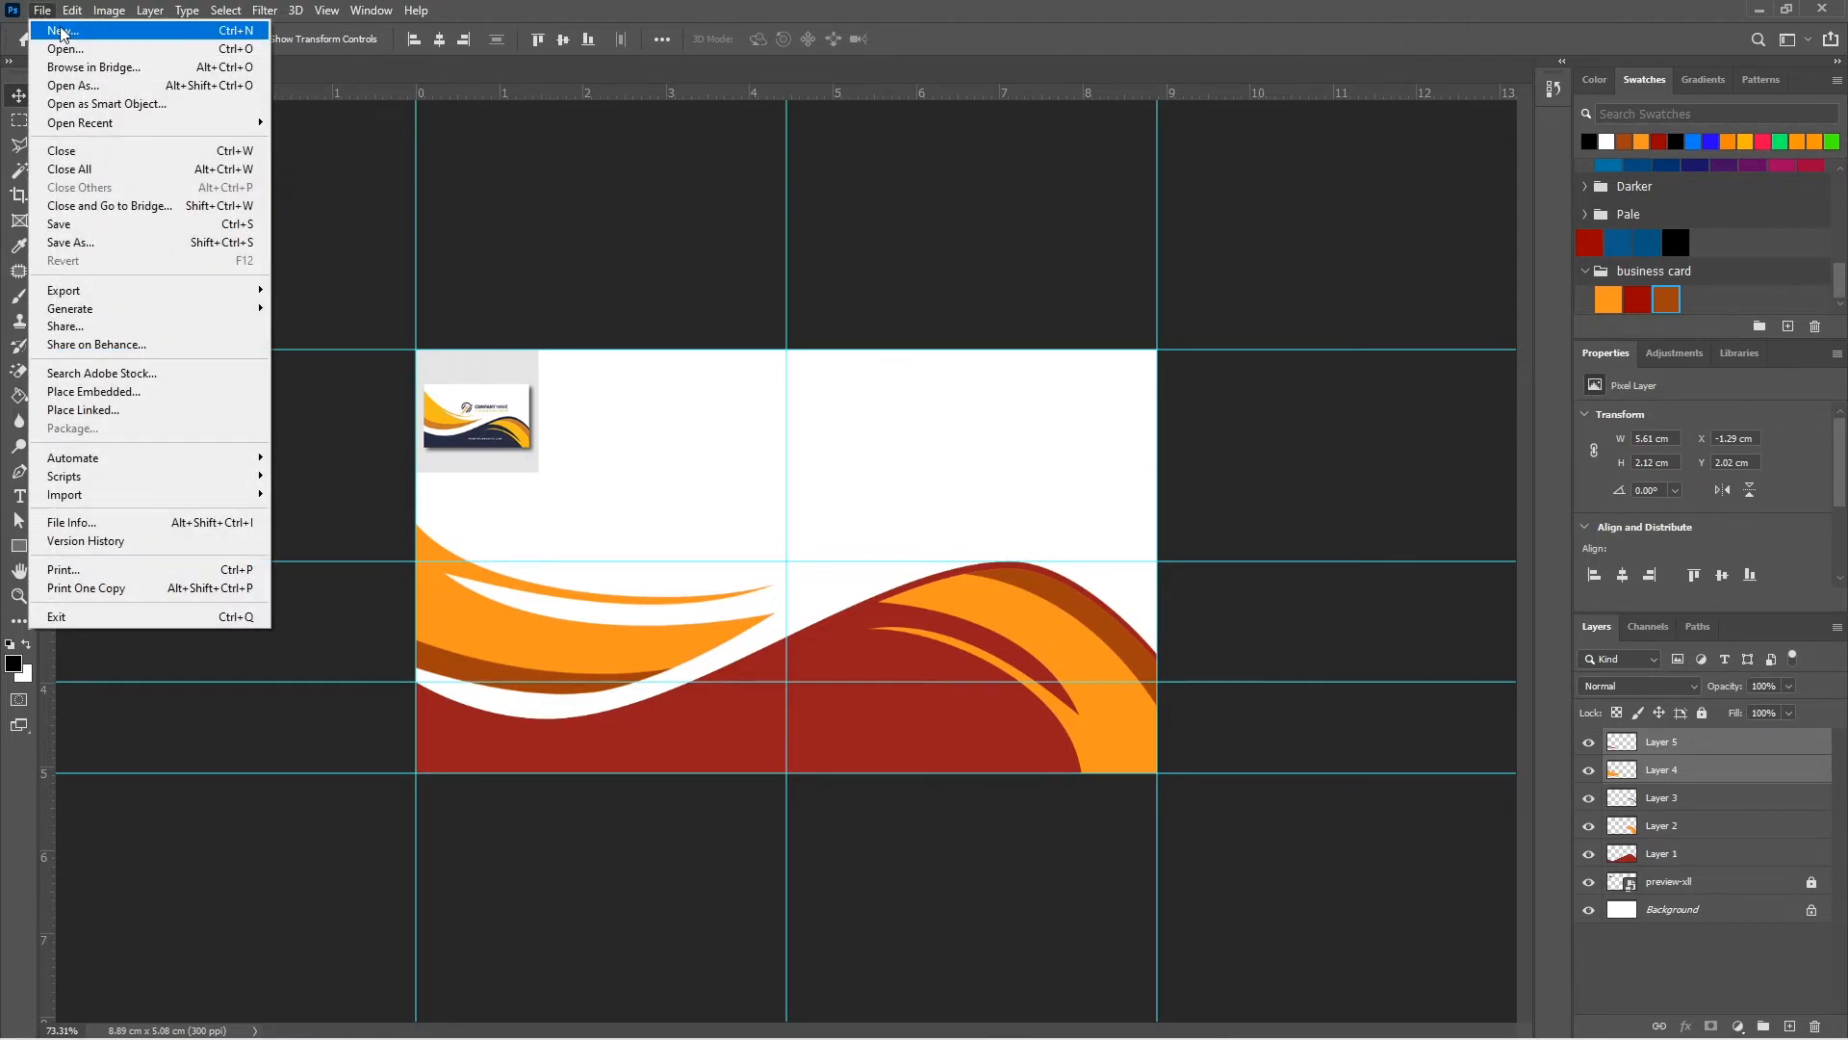
{"action": "left_click", "coordinate": [69, 32]}
{"action": "left_click", "coordinate": [1190, 266]}
{"action": "left_click", "coordinate": [1230, 323]}
{"action": "double_click", "coordinate": [1119, 262]}
{"action": "type", "text": "3.5"}
{"action": "key", "text": "Tab"}
{"action": "key", "text": "Tab"}
{"action": "type", "text": "2"}
{"action": "key", "text": "Tab"}
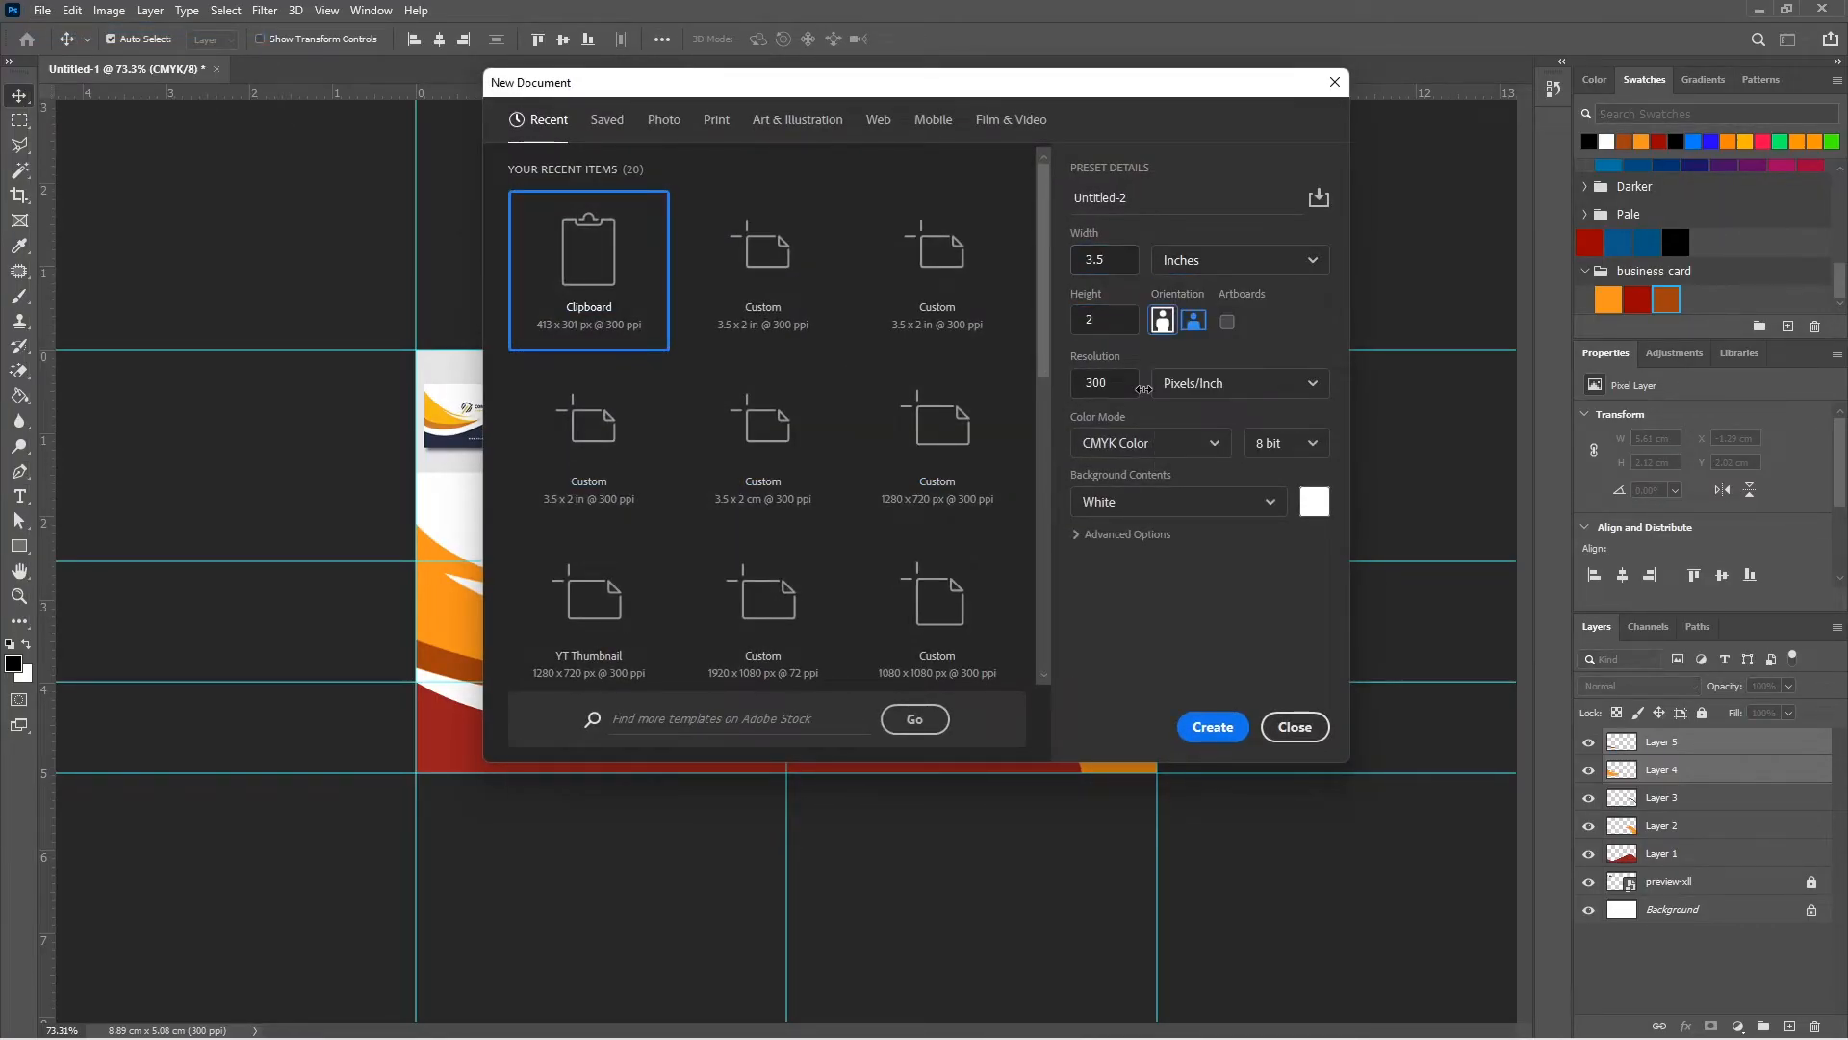
{"action": "key", "text": "Return"}
Draw an orange rectangle spanning the full canvas width and halve its width to 4.44 cm.
{"action": "key", "text": "u"}
{"action": "left_click_drag", "start_coordinate": [338, 517], "coordinate": [1233, 614]}
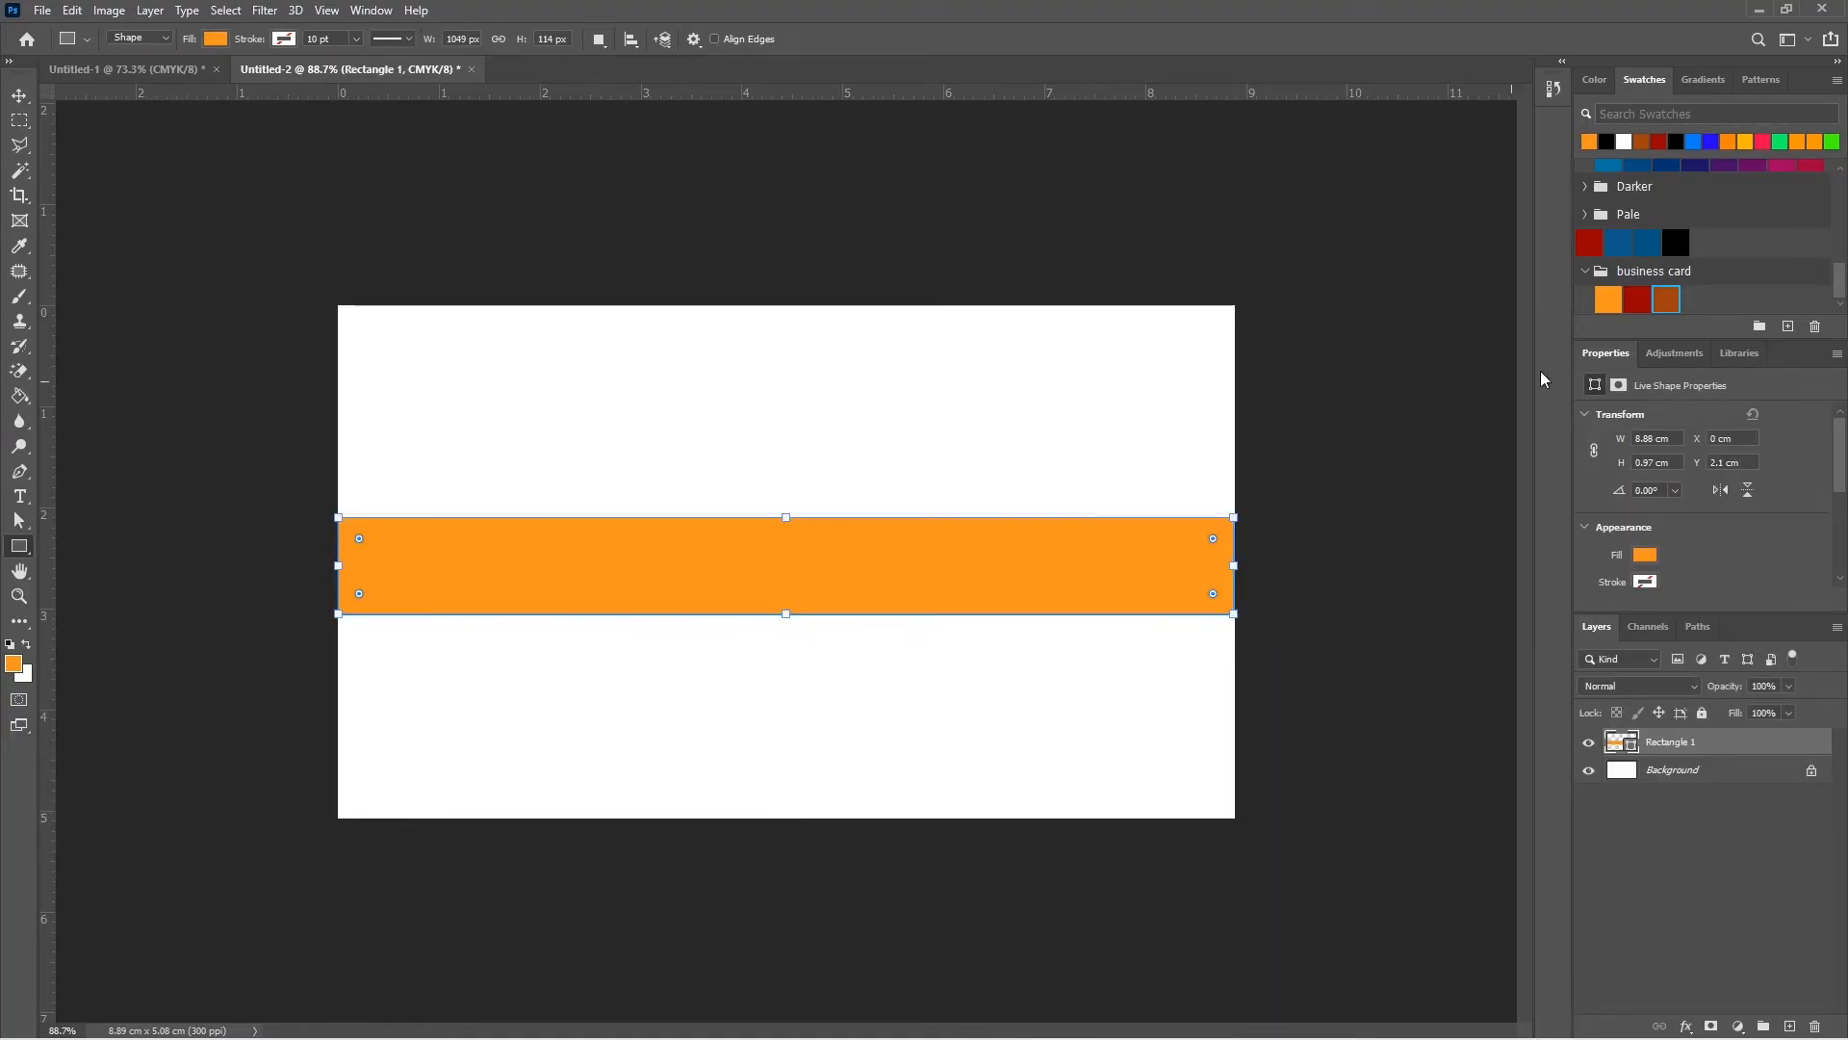
{"action": "left_click", "coordinate": [1679, 437]}
{"action": "type", "text": "/2"}
{"action": "key", "text": "Return"}
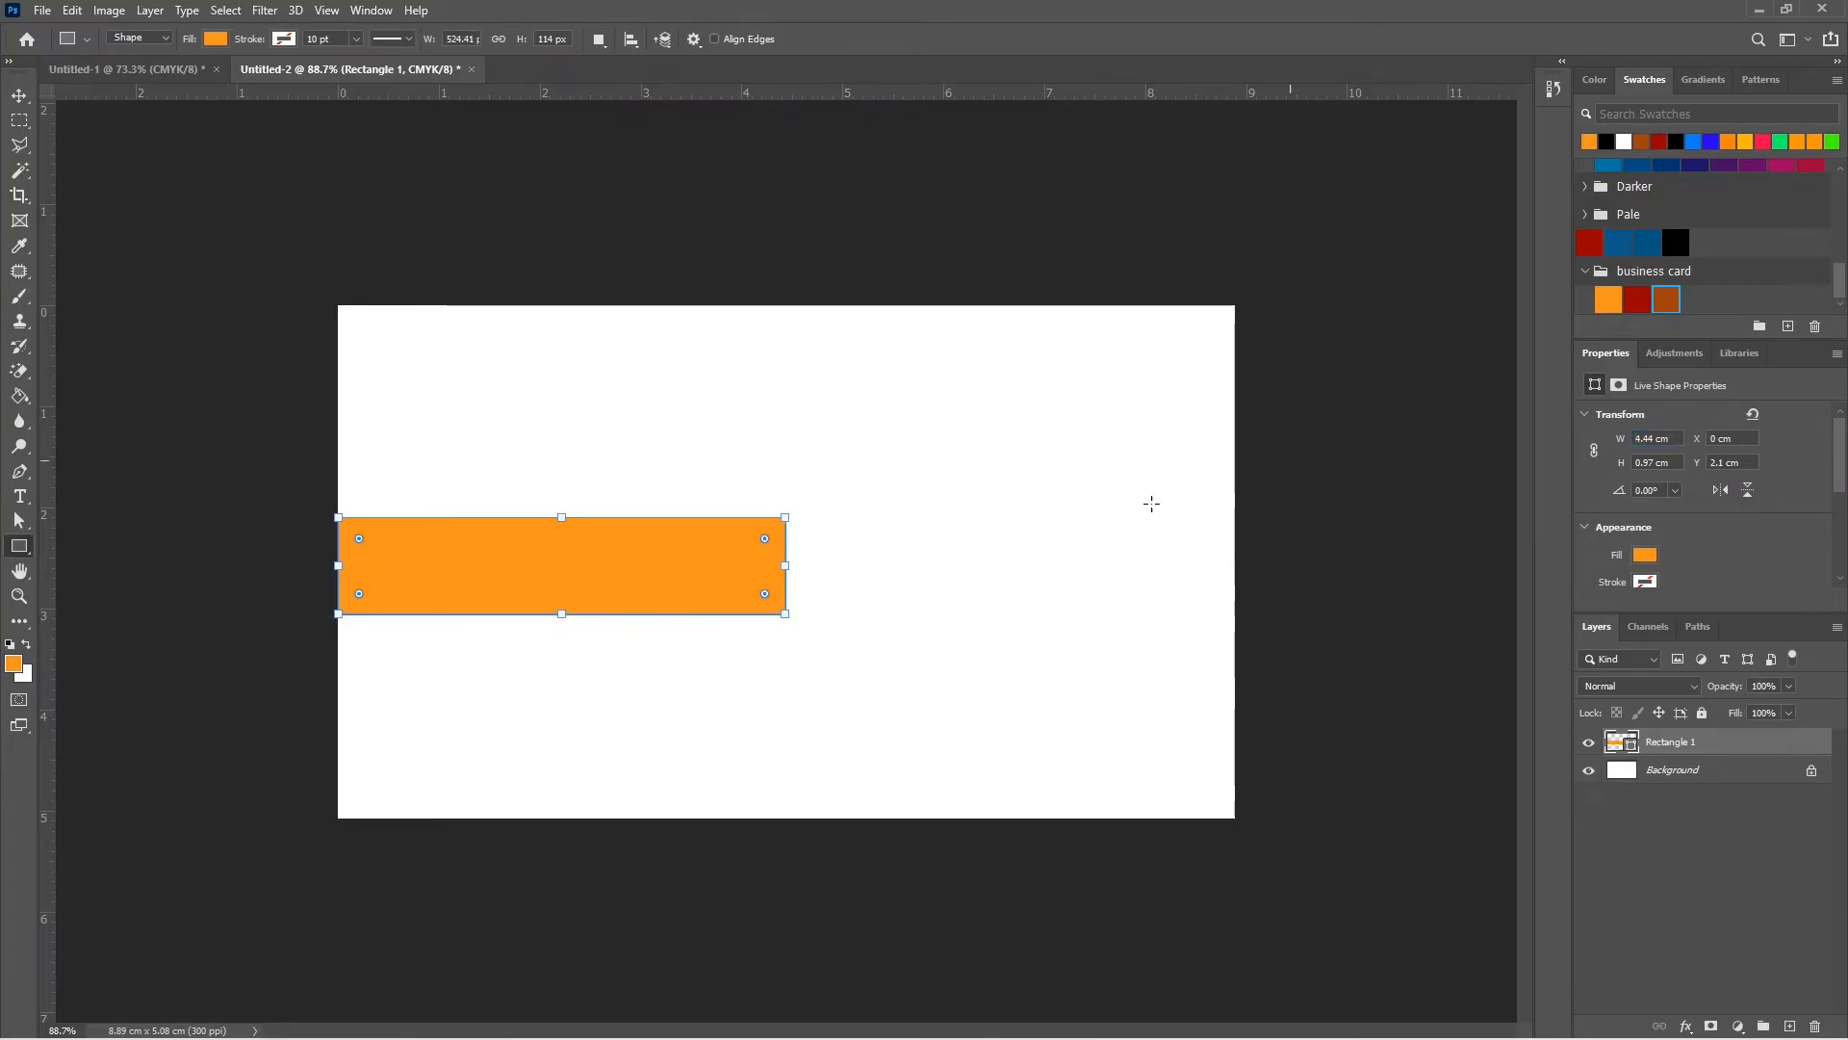
Place a vertical guide at the rectangle's inner edge on the canvas centre and delete the rectangle.
{"action": "left_click_drag", "start_coordinate": [45, 743], "coordinate": [785, 667]}
{"action": "key", "text": "v"}
{"action": "key", "text": "Delete"}
Copy the five wave layers from Untitled-1 into the new document and rotate them 90 degrees to stand upright.
{"action": "key", "text": "ctrl+Tab"}
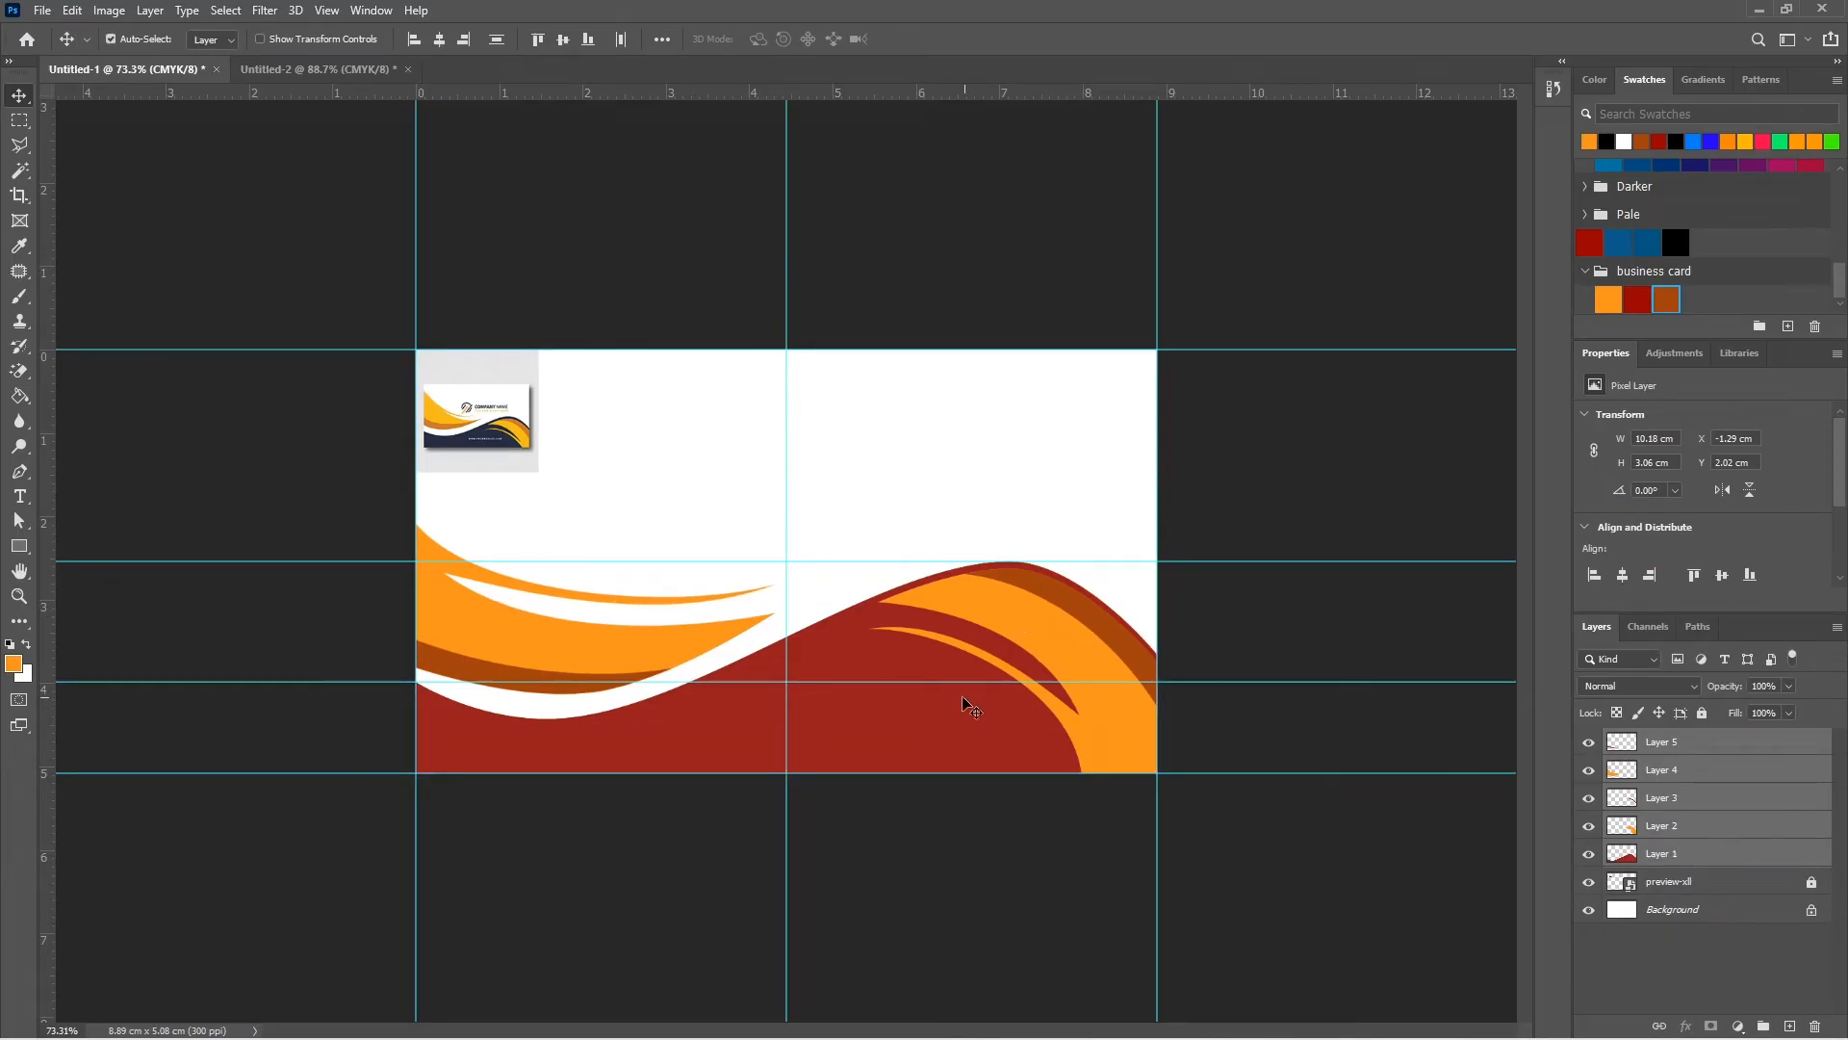
{"action": "left_click_drag", "start_coordinate": [974, 751], "coordinate": [680, 576]}
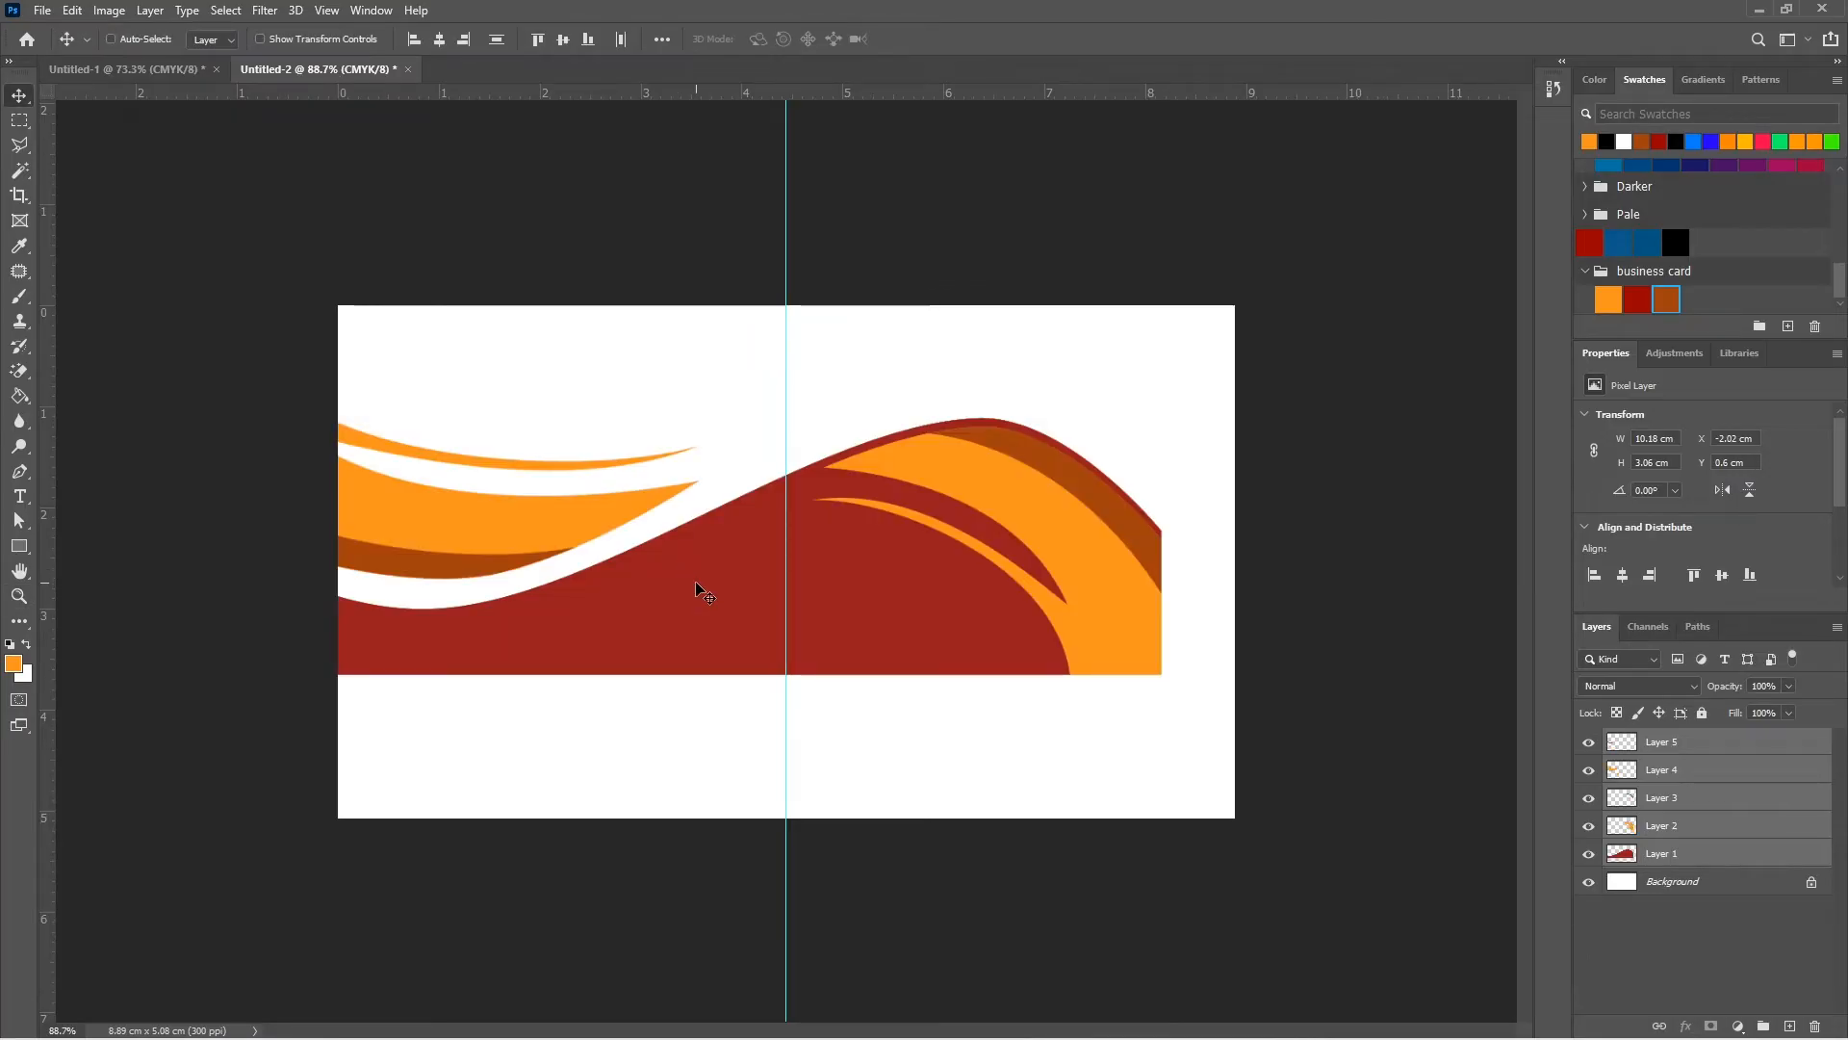
{"action": "key", "text": "ctrl+t"}
{"action": "left_click_drag", "start_coordinate": [1180, 367], "coordinate": [680, 737]}
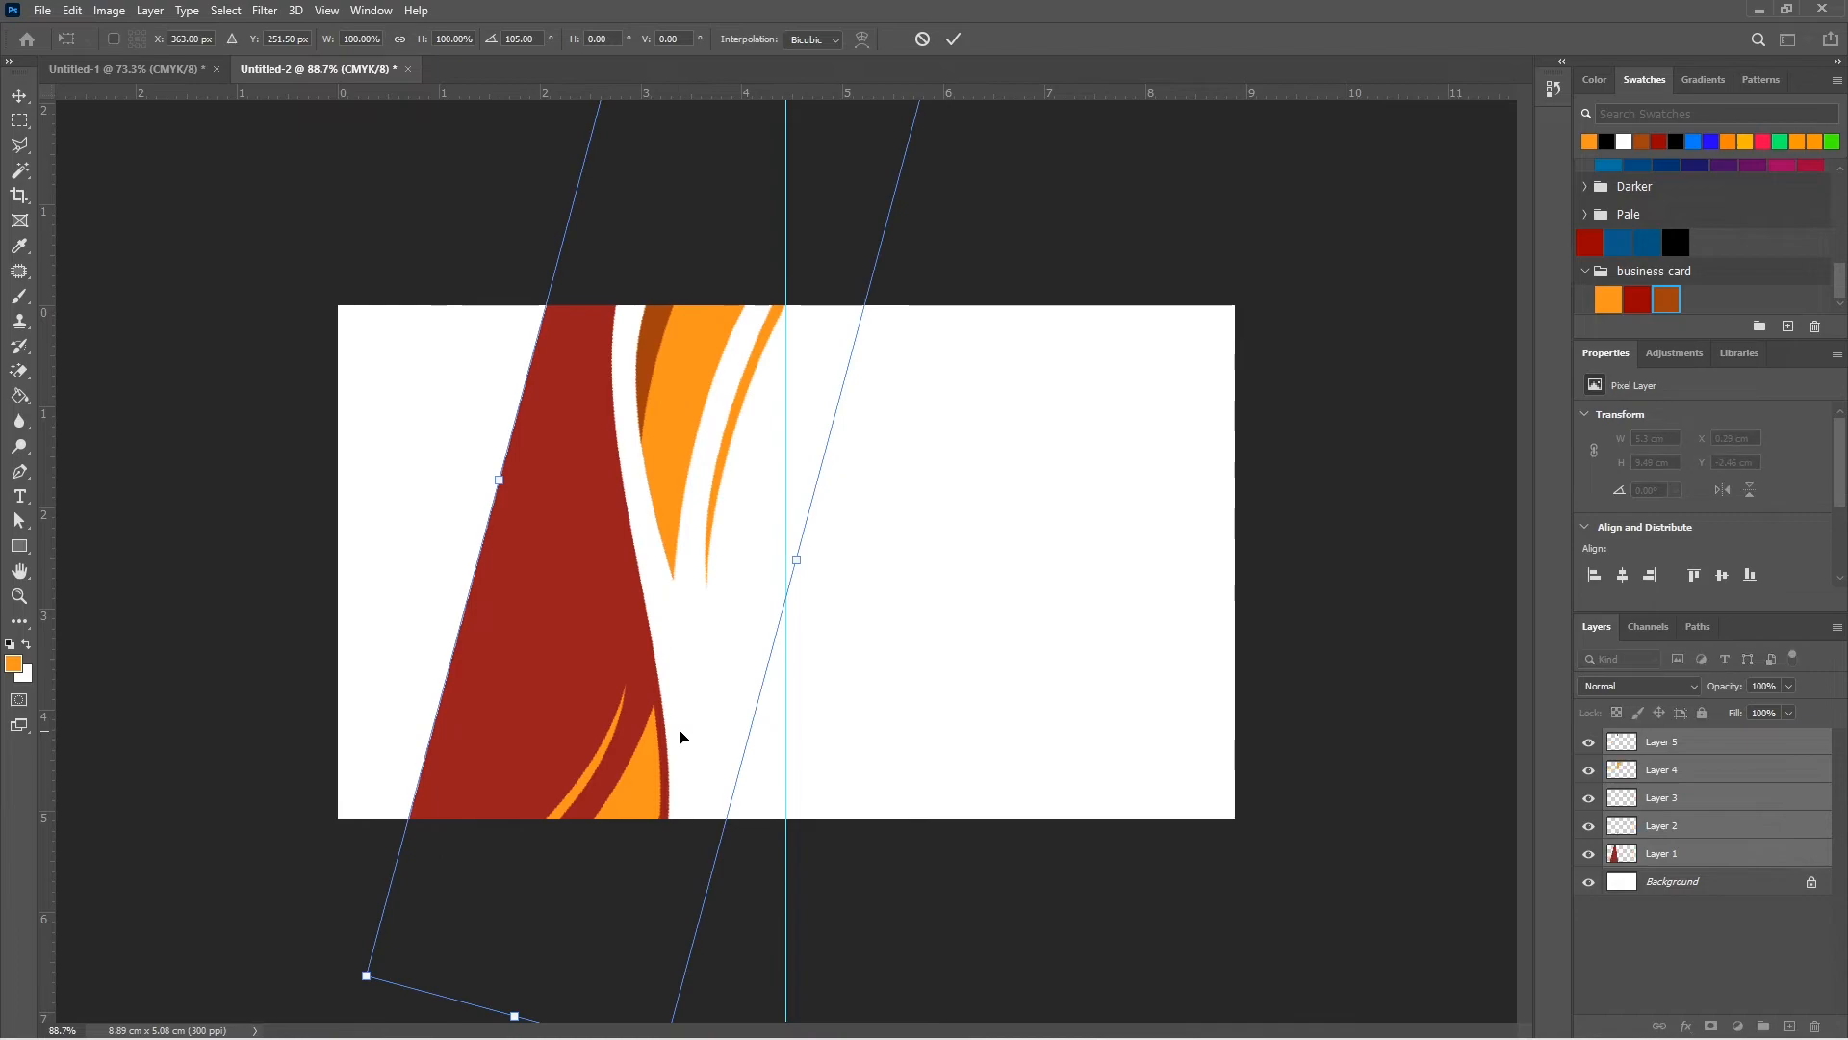
{"action": "scroll", "coordinate": [693, 808], "scroll_direction": "down", "scroll_amount": 3}
{"action": "left_click_drag", "start_coordinate": [704, 943], "coordinate": [807, 923]}
Scale the upright wave layers to about 2 by 6.7 cm and place them against the centre guide.
{"action": "left_click_drag", "start_coordinate": [796, 913], "coordinate": [712, 718]}
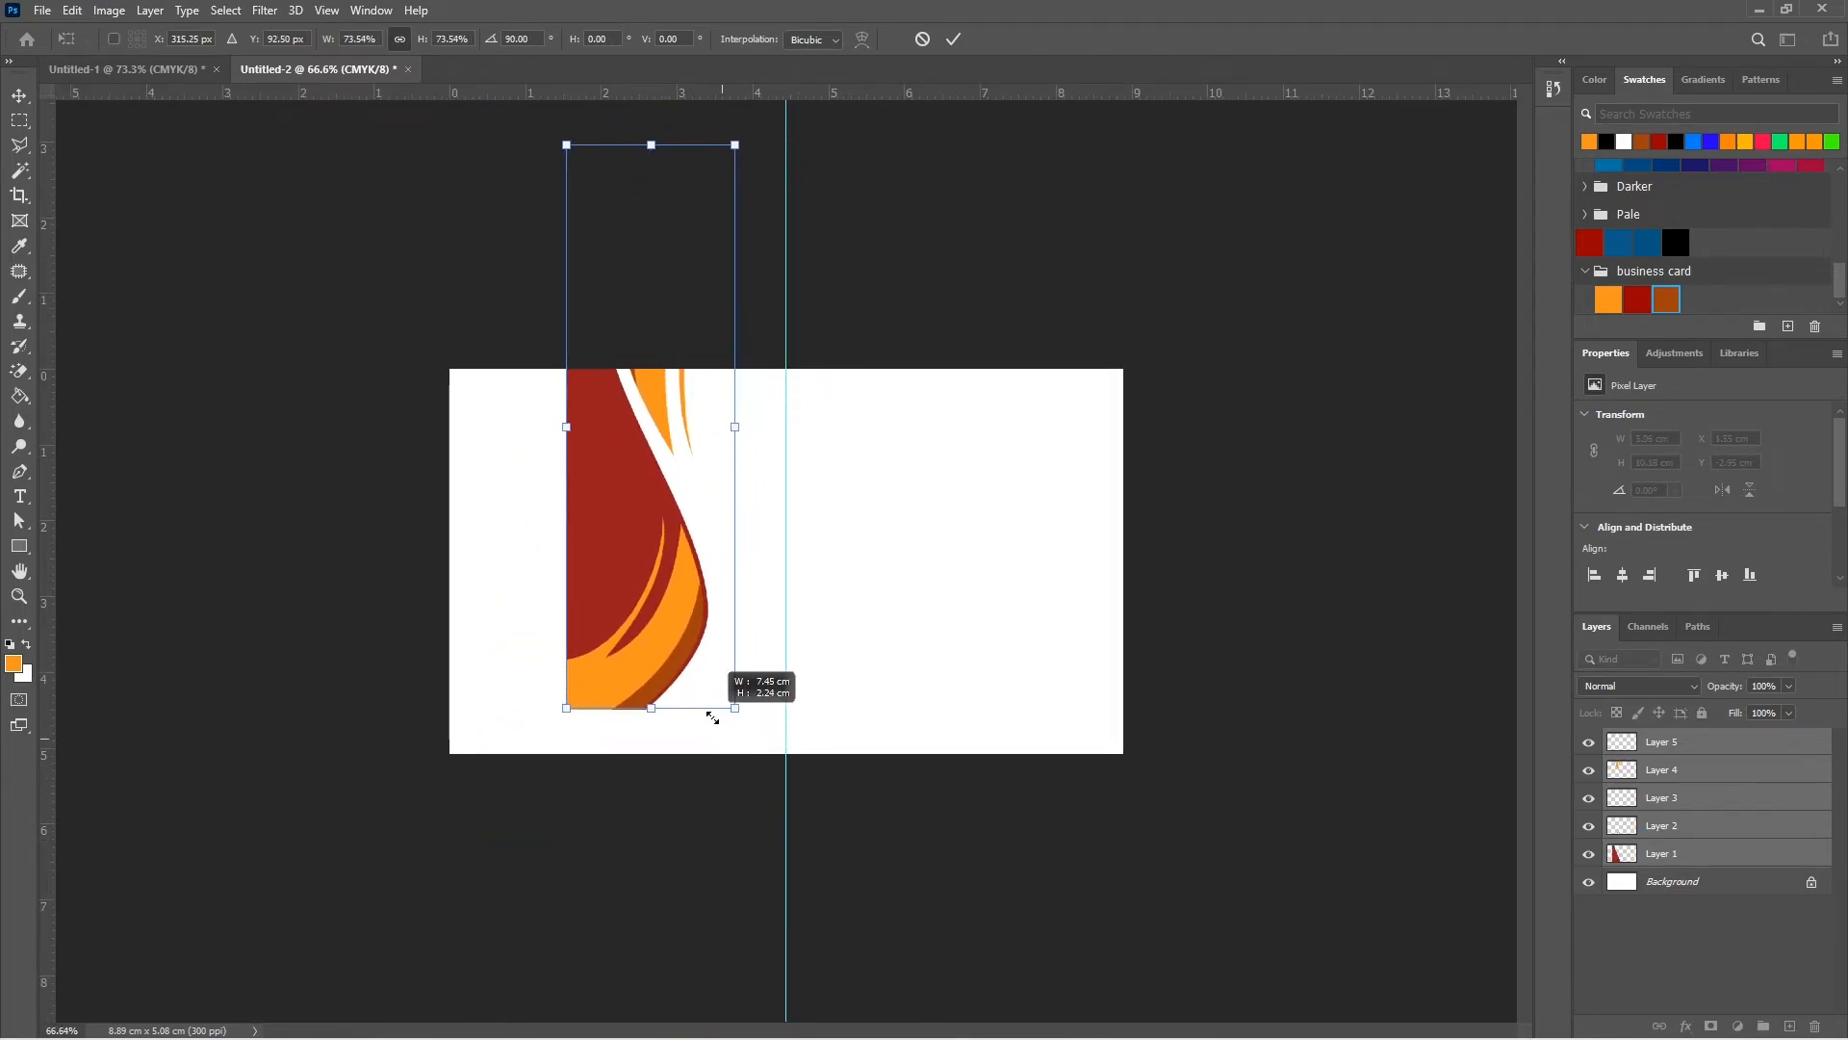
{"action": "left_click_drag", "start_coordinate": [649, 638], "coordinate": [669, 803]}
{"action": "key", "text": "Return"}
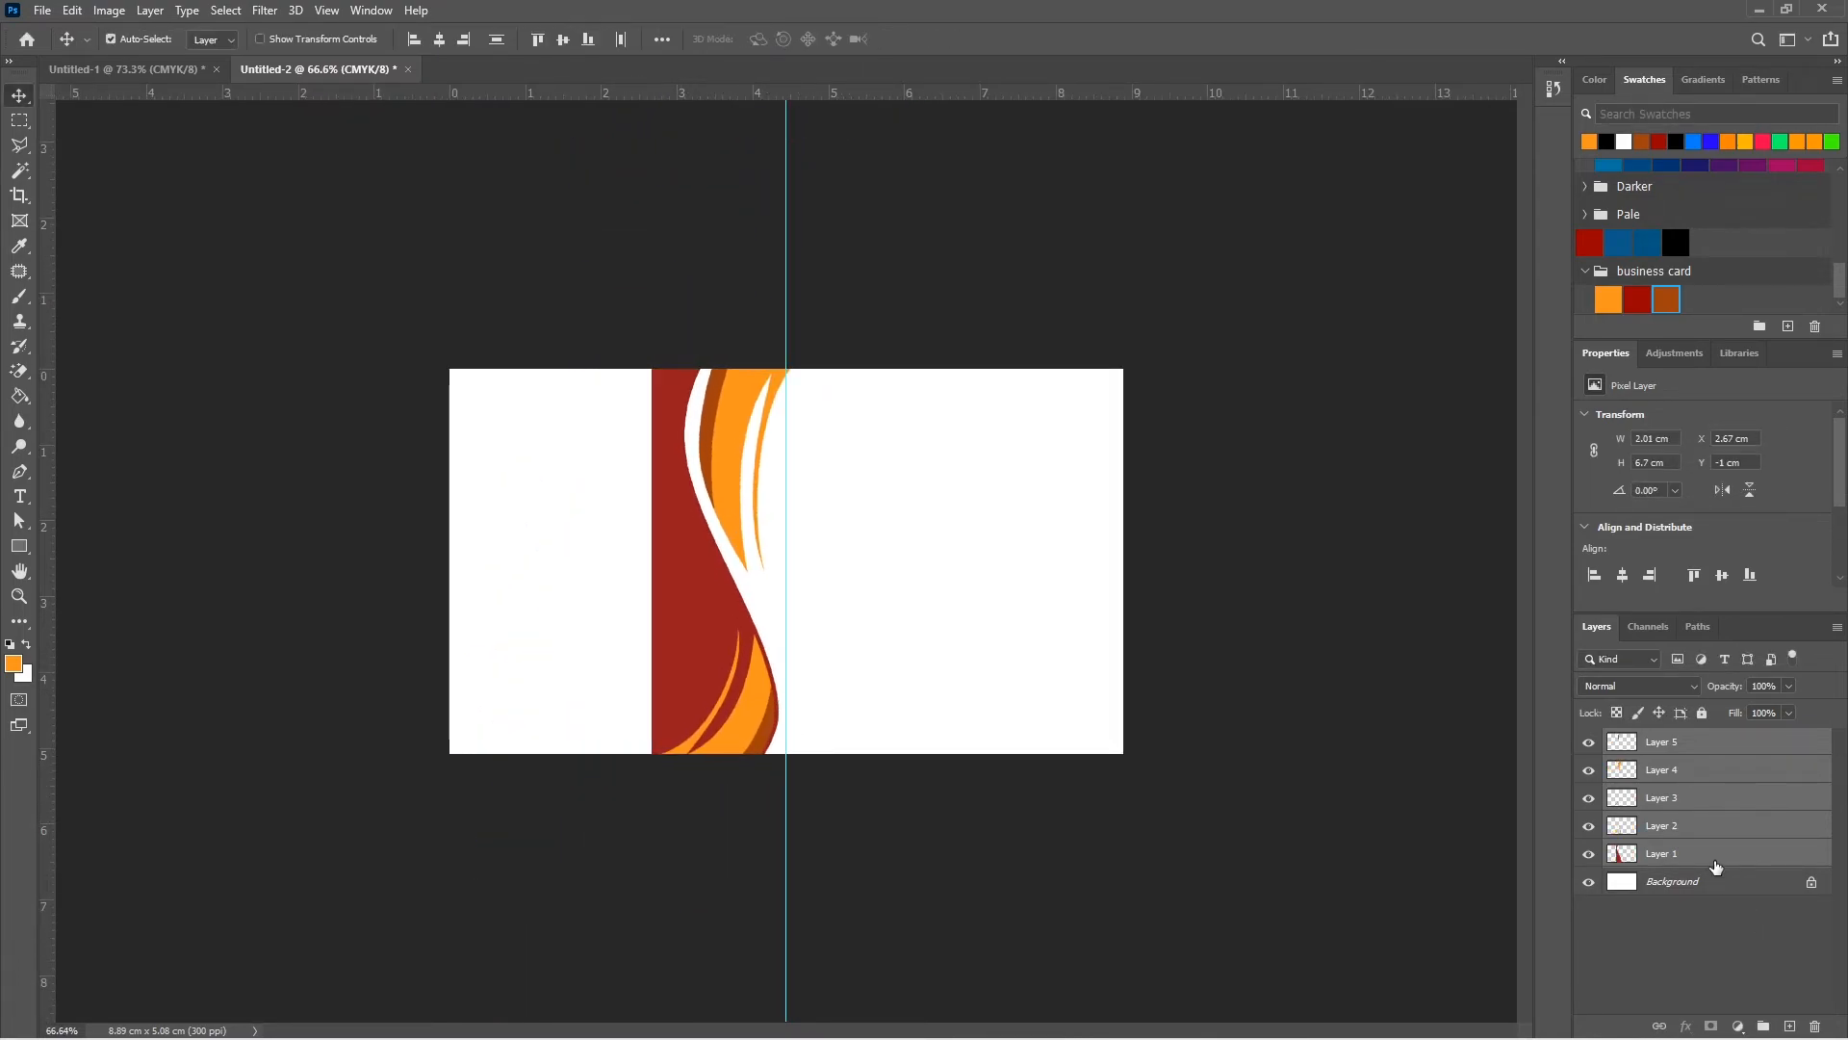
Select the outer strip of the red Layer 1 shape and stretch it outward past the left canvas edge to fill the white area.
{"action": "left_click", "coordinate": [1694, 825]}
{"action": "left_click", "coordinate": [1691, 853]}
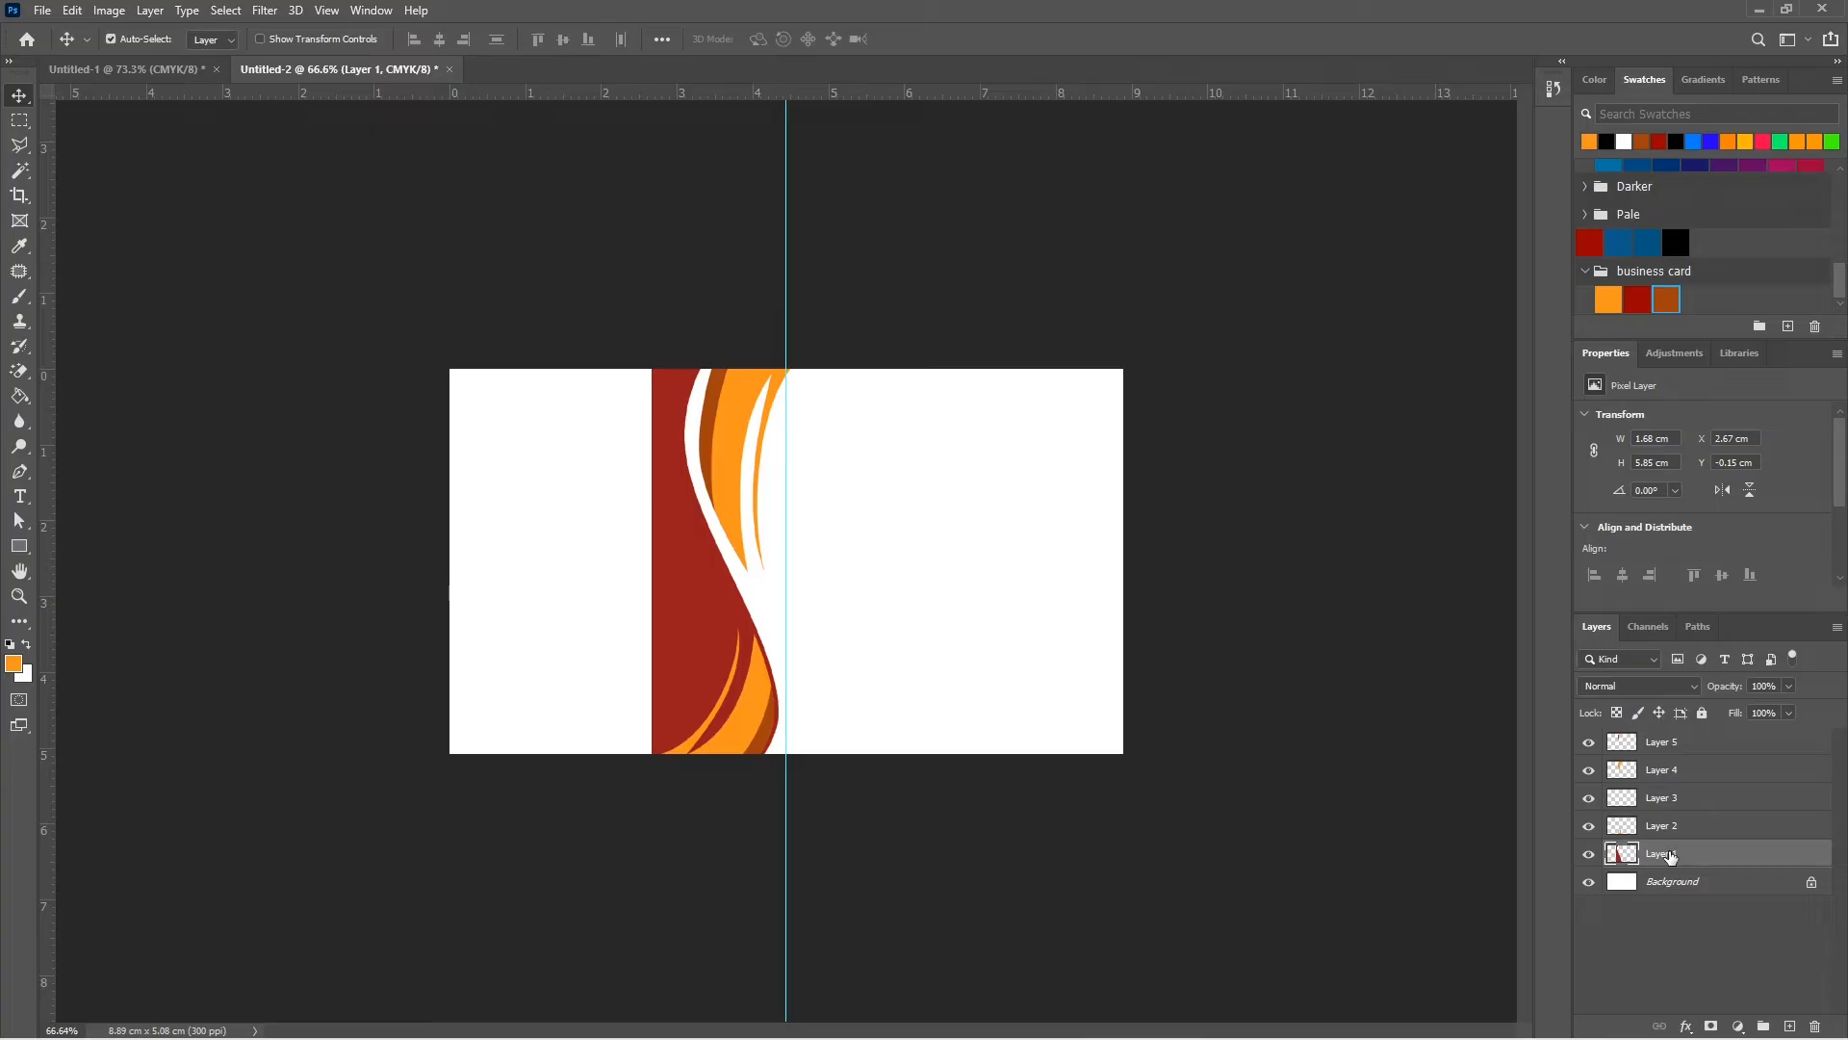
{"action": "left_click", "coordinate": [19, 121]}
{"action": "left_click_drag", "start_coordinate": [649, 345], "coordinate": [669, 758]}
{"action": "key", "text": "ctrl+t"}
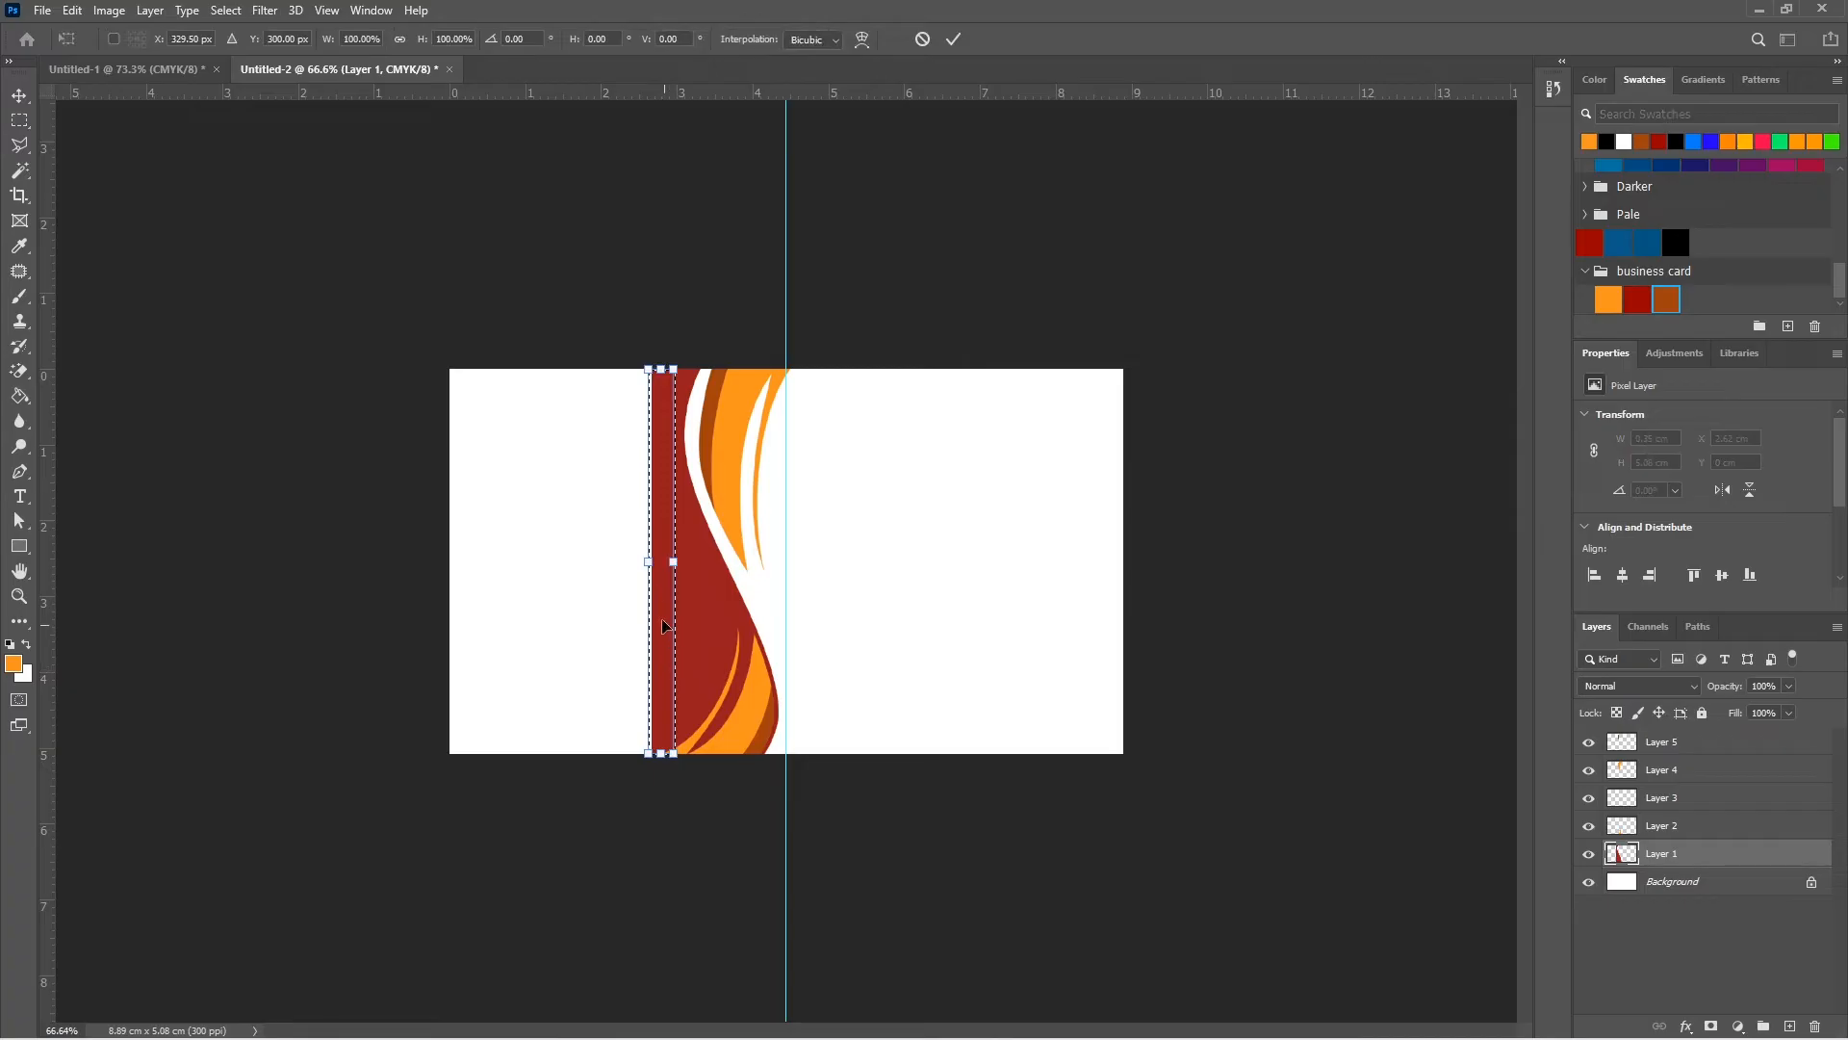
{"action": "left_click_drag", "start_coordinate": [650, 560], "coordinate": [302, 553]}
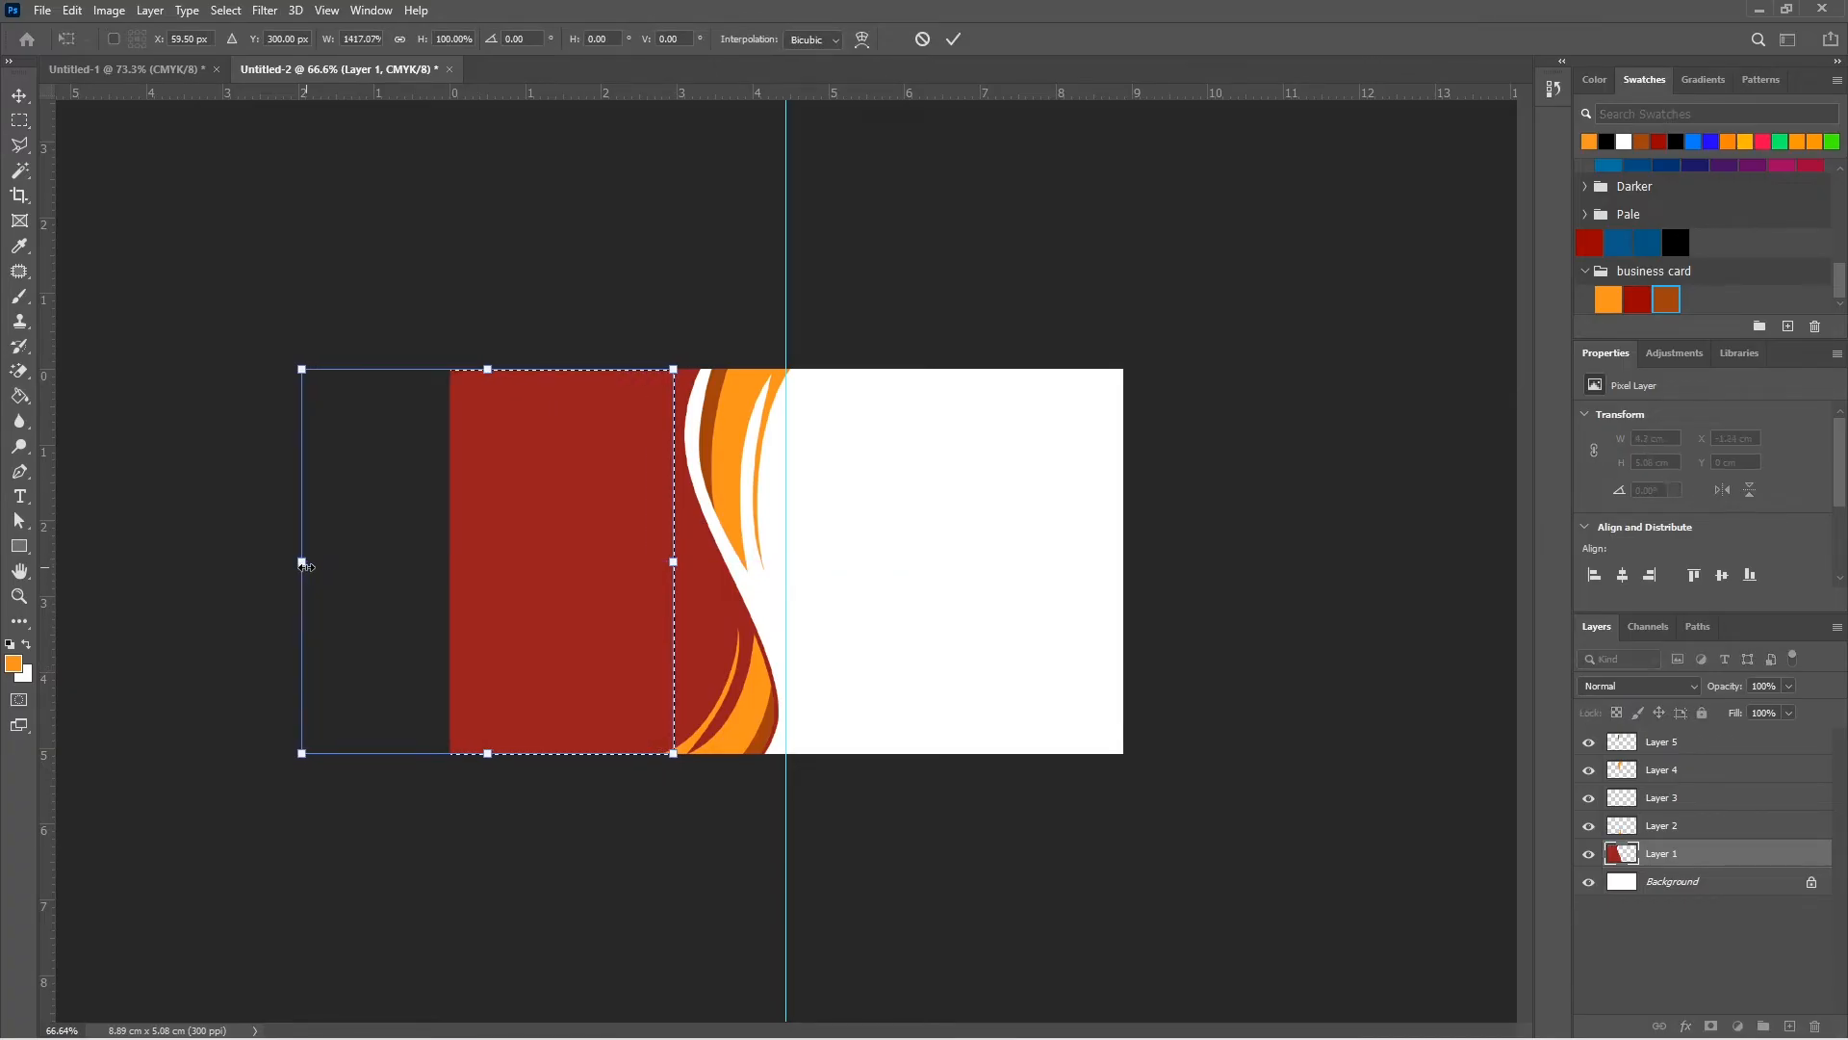
{"action": "key", "text": "Return"}
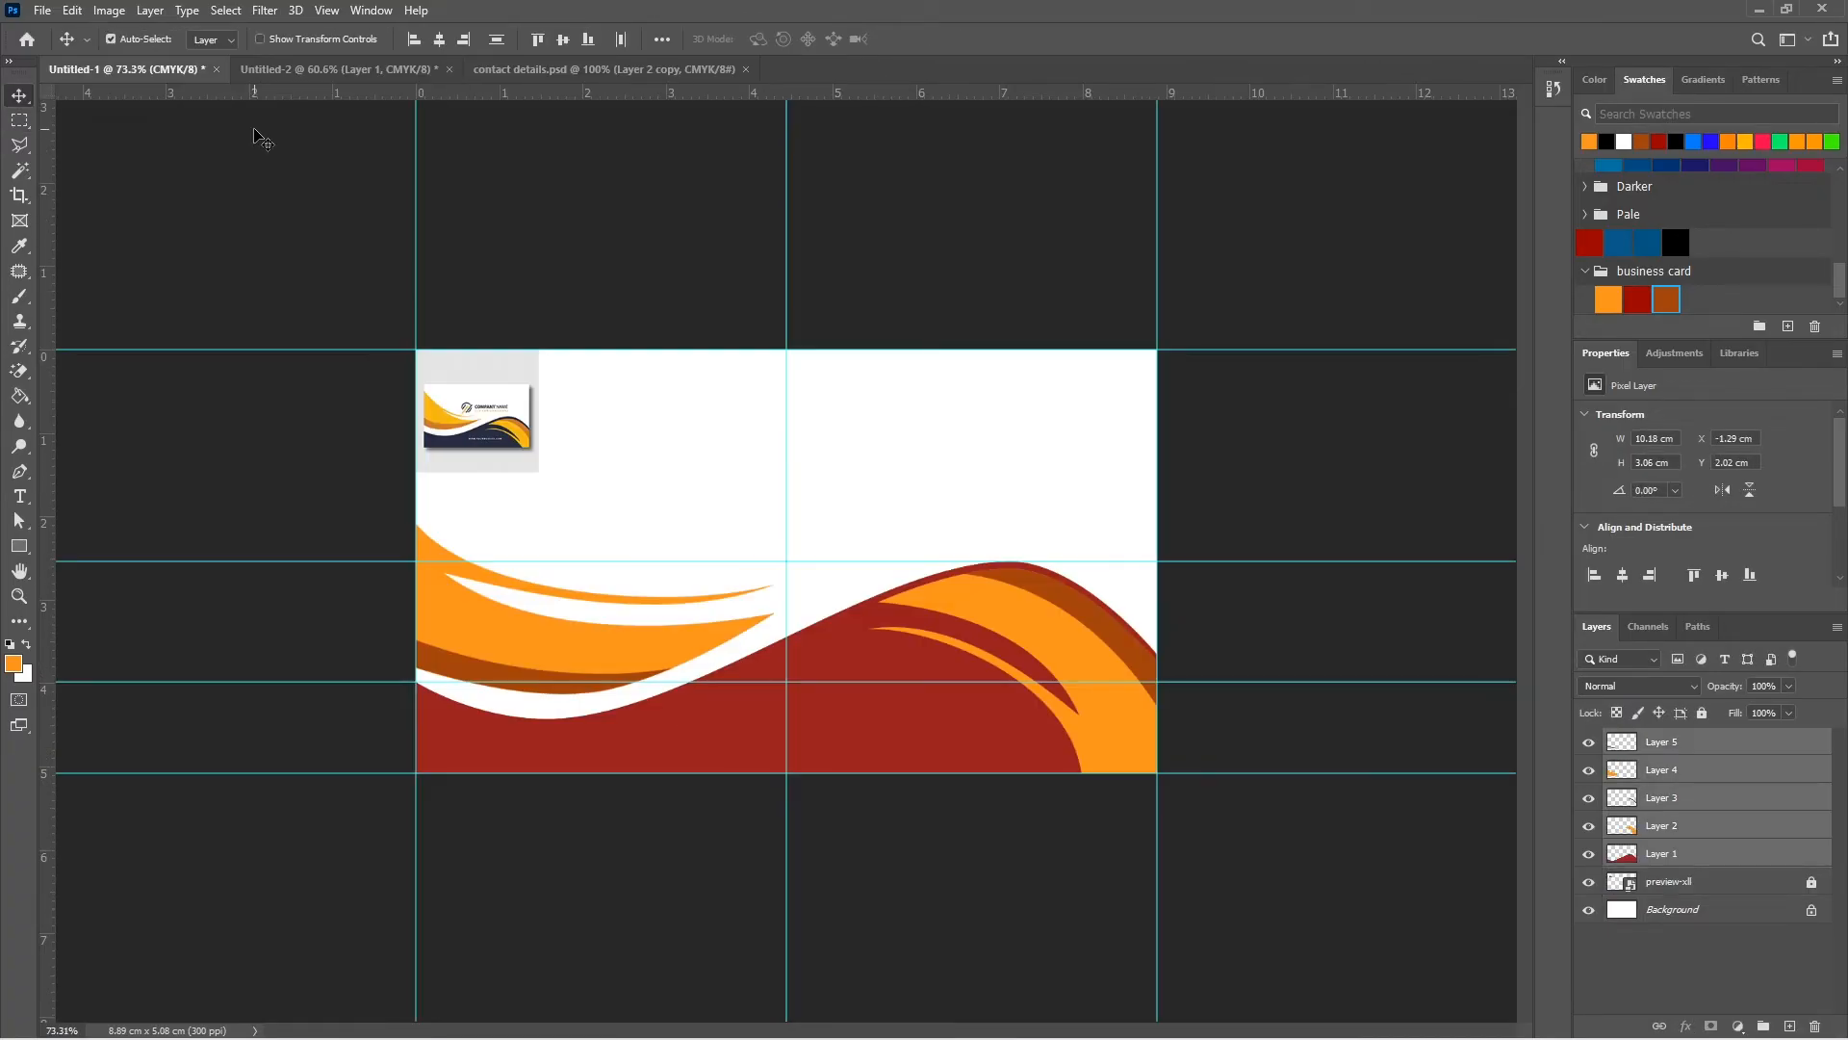
Copy the globe contact icon from contact details.psd onto the red wave in Untitled-1 and add the placeholder text xxxx.
{"action": "left_click", "coordinate": [637, 70]}
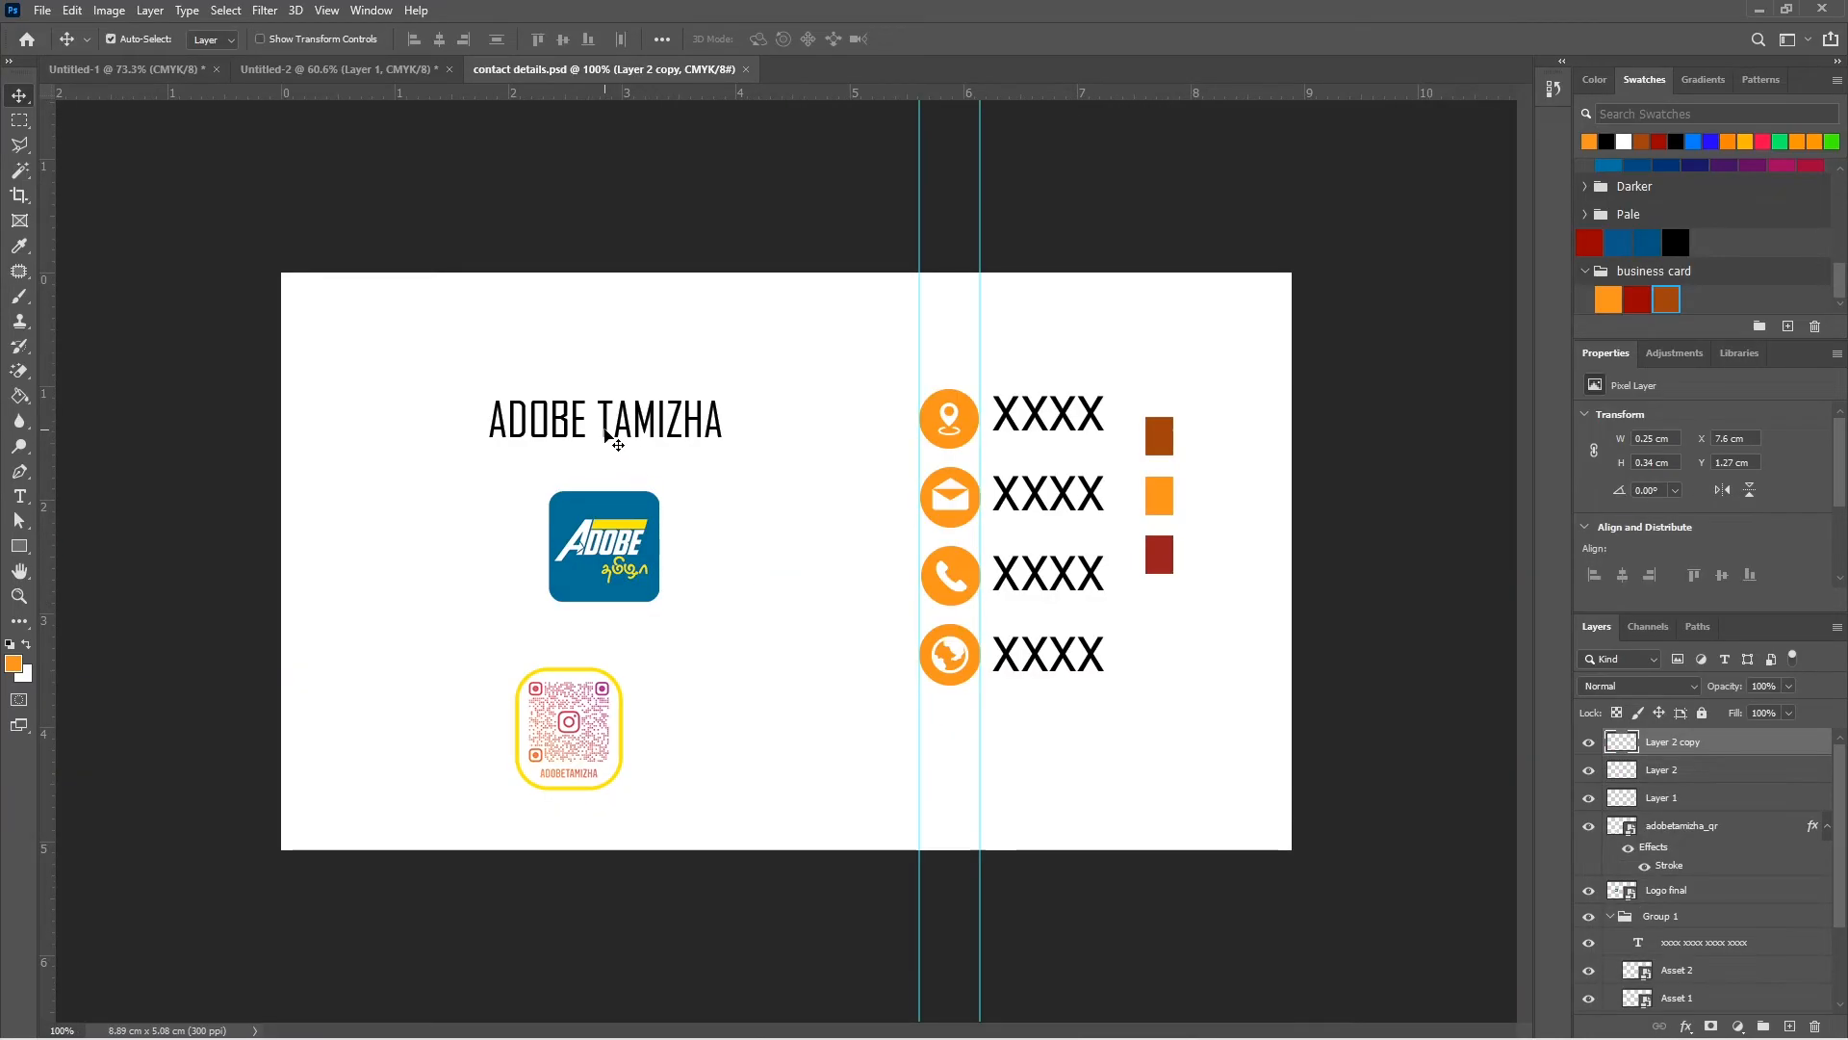
{"action": "left_click", "coordinate": [949, 496]}
{"action": "left_click", "coordinate": [951, 575]}
{"action": "left_click", "coordinate": [932, 667]}
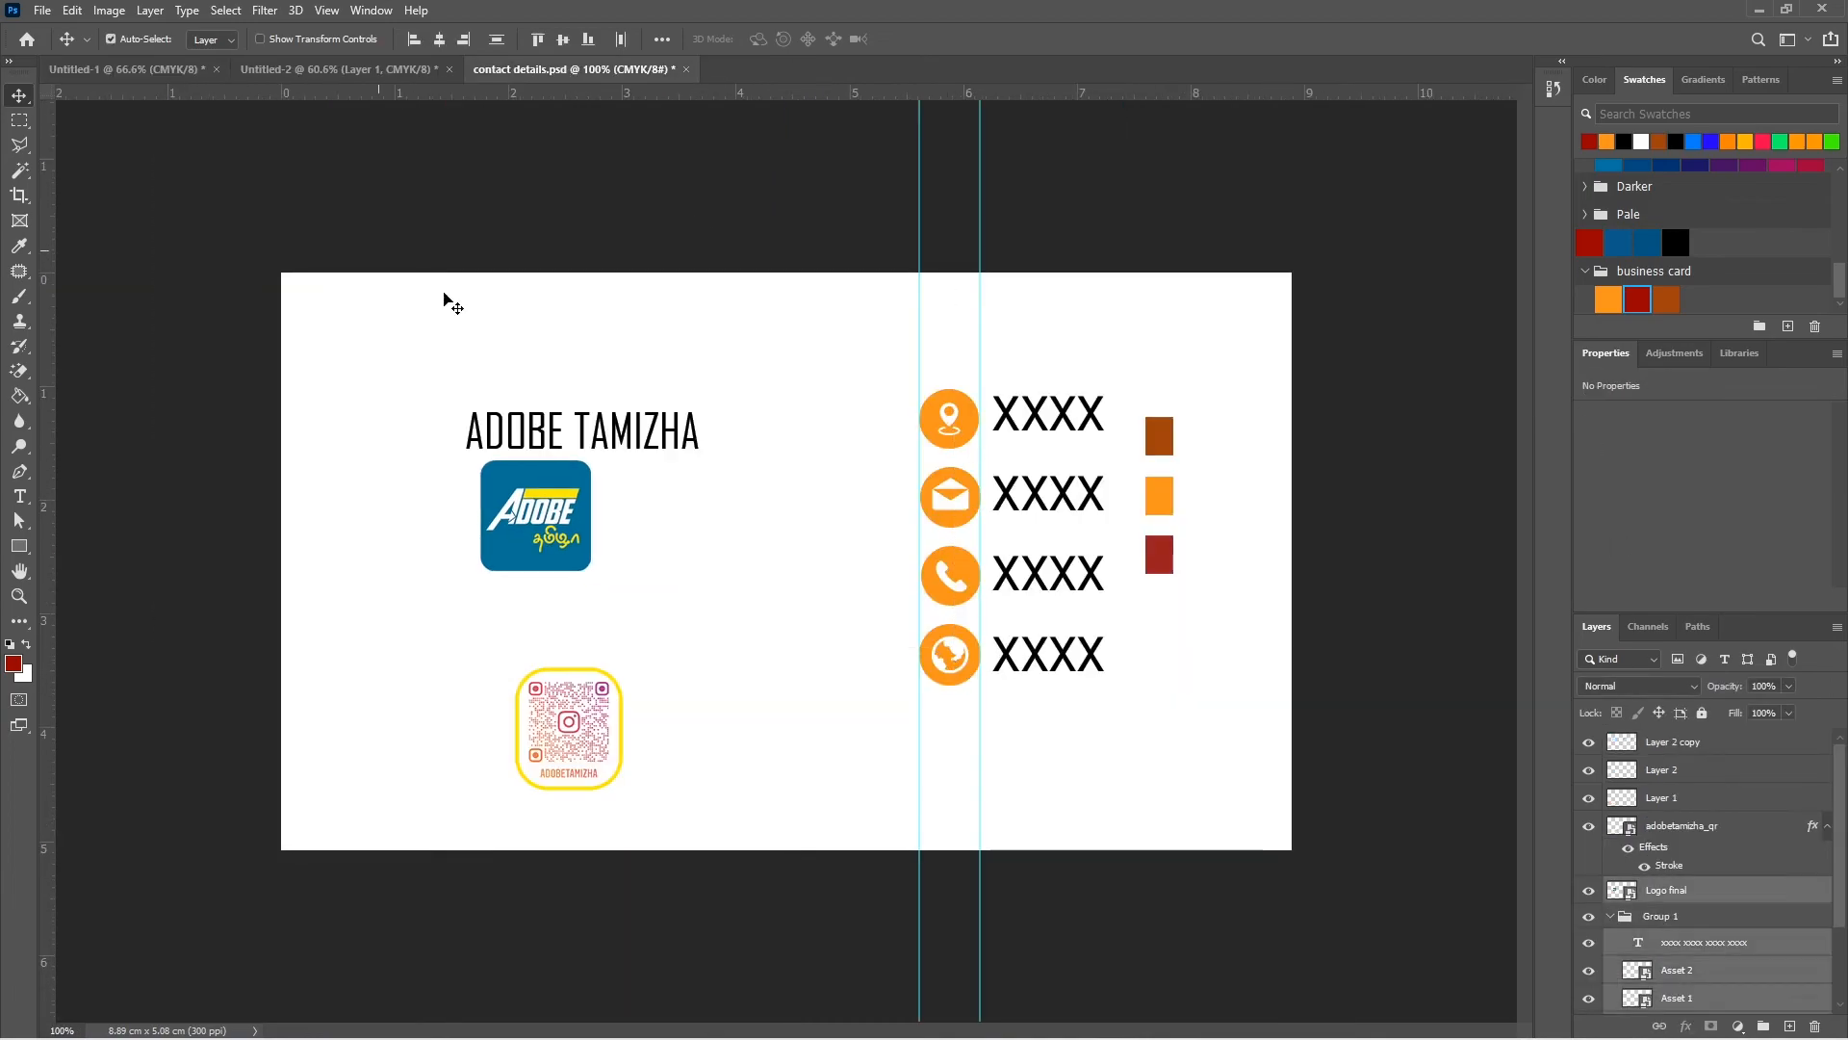
{"action": "left_click_drag", "start_coordinate": [965, 651], "coordinate": [878, 691]}
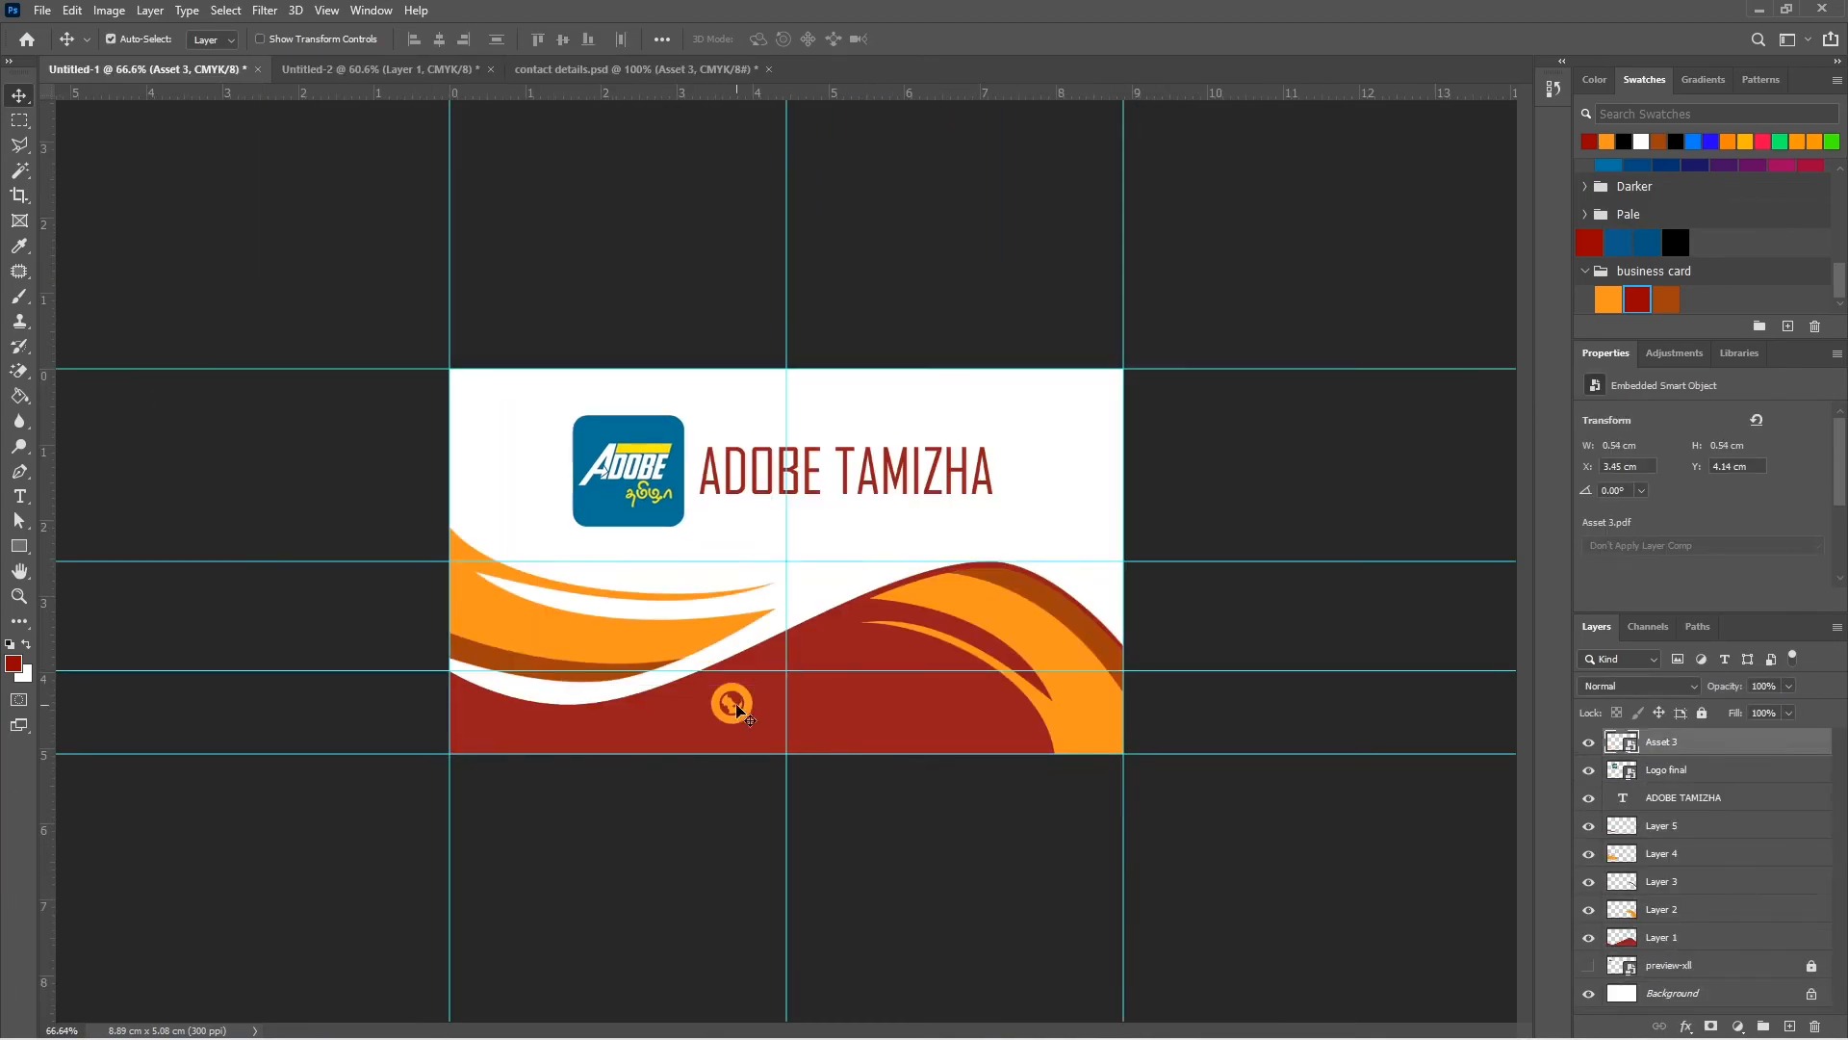
{"action": "type", "text": "xxxx"}
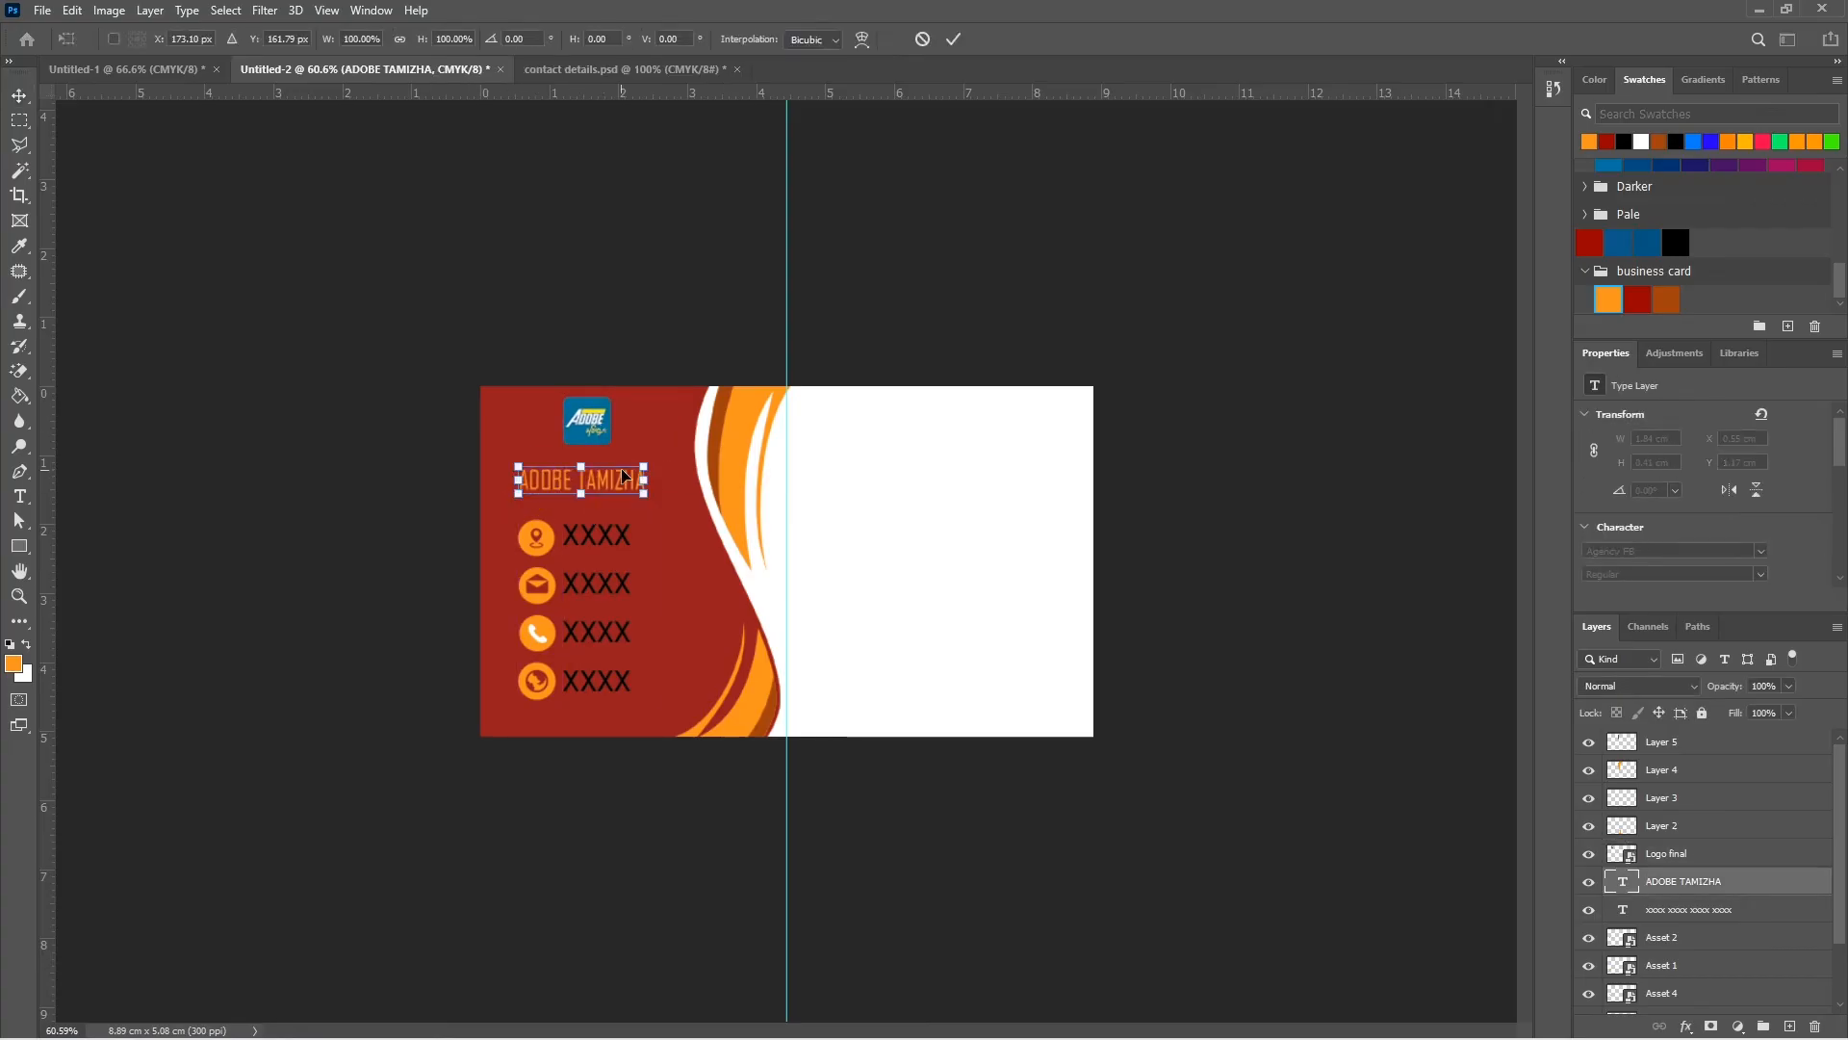
Fit the ADOBE TAMIZHA title beneath the logo on the red half and position OWNER NAME on the white half.
{"action": "key", "text": "Return"}
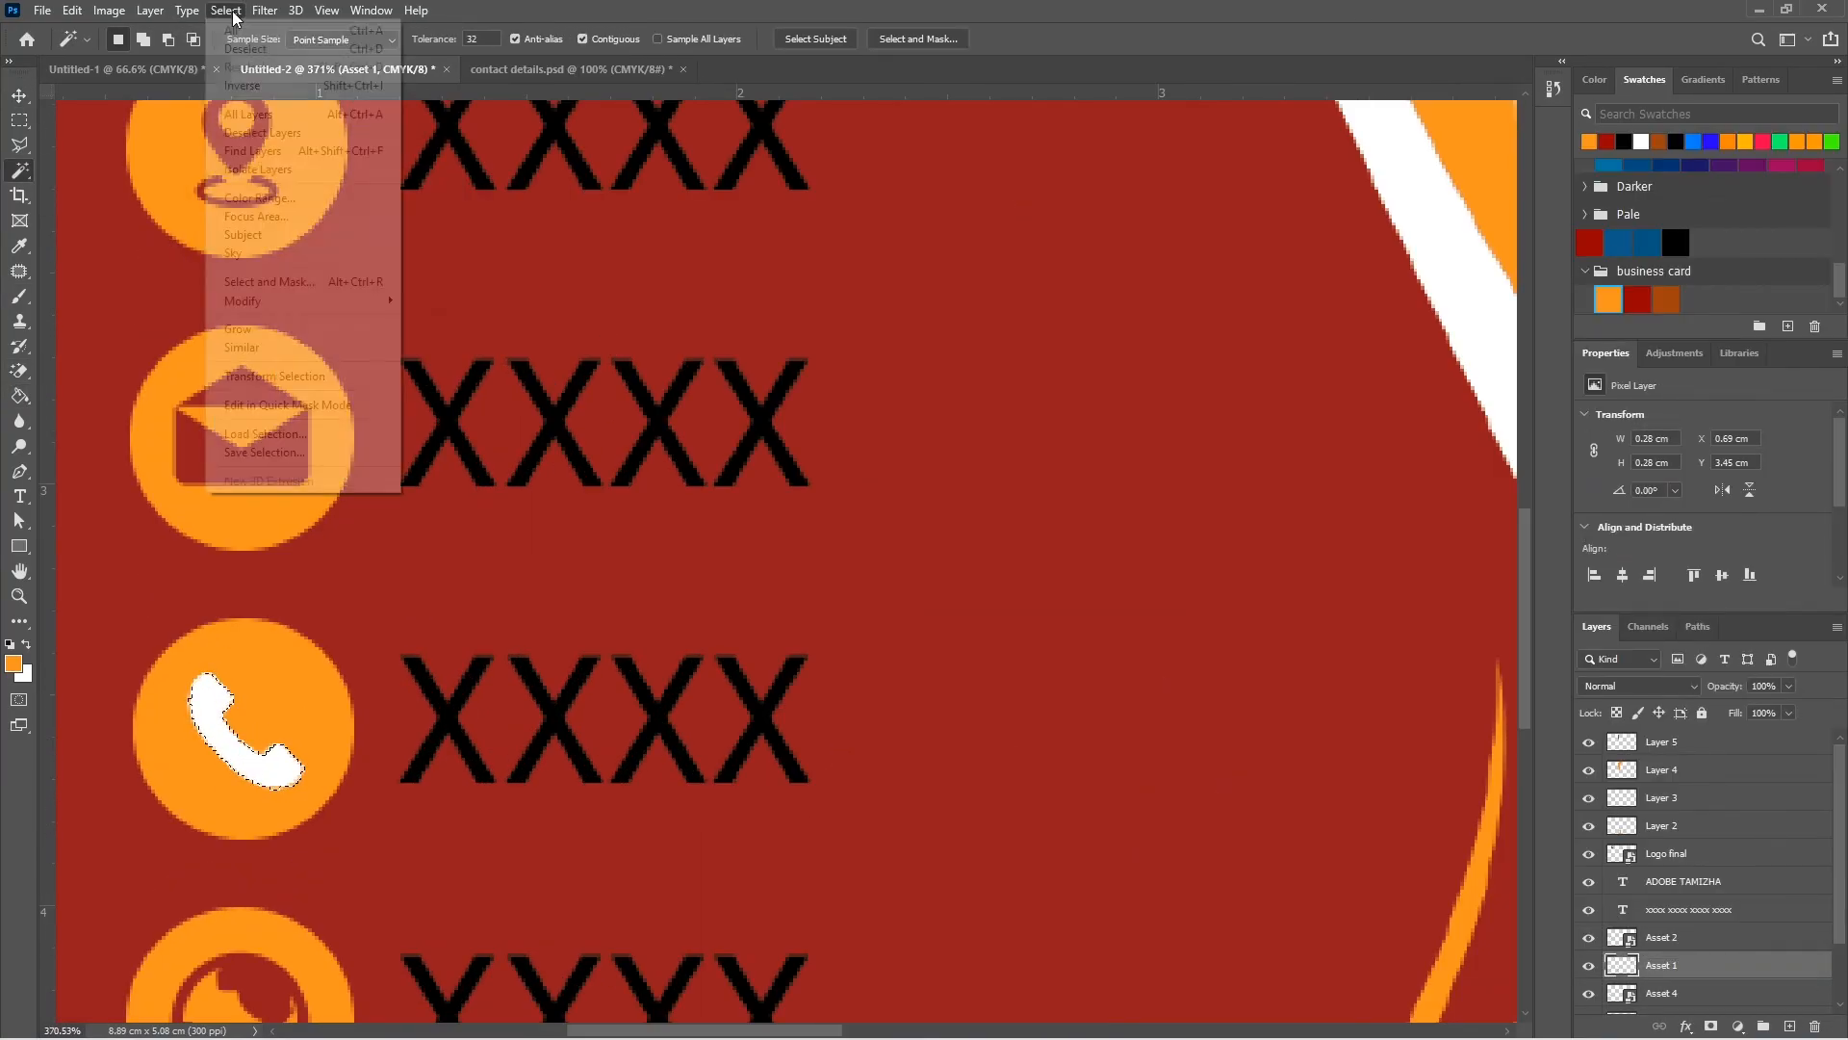
{"action": "left_click_drag", "start_coordinate": [913, 394], "coordinate": [1089, 394]}
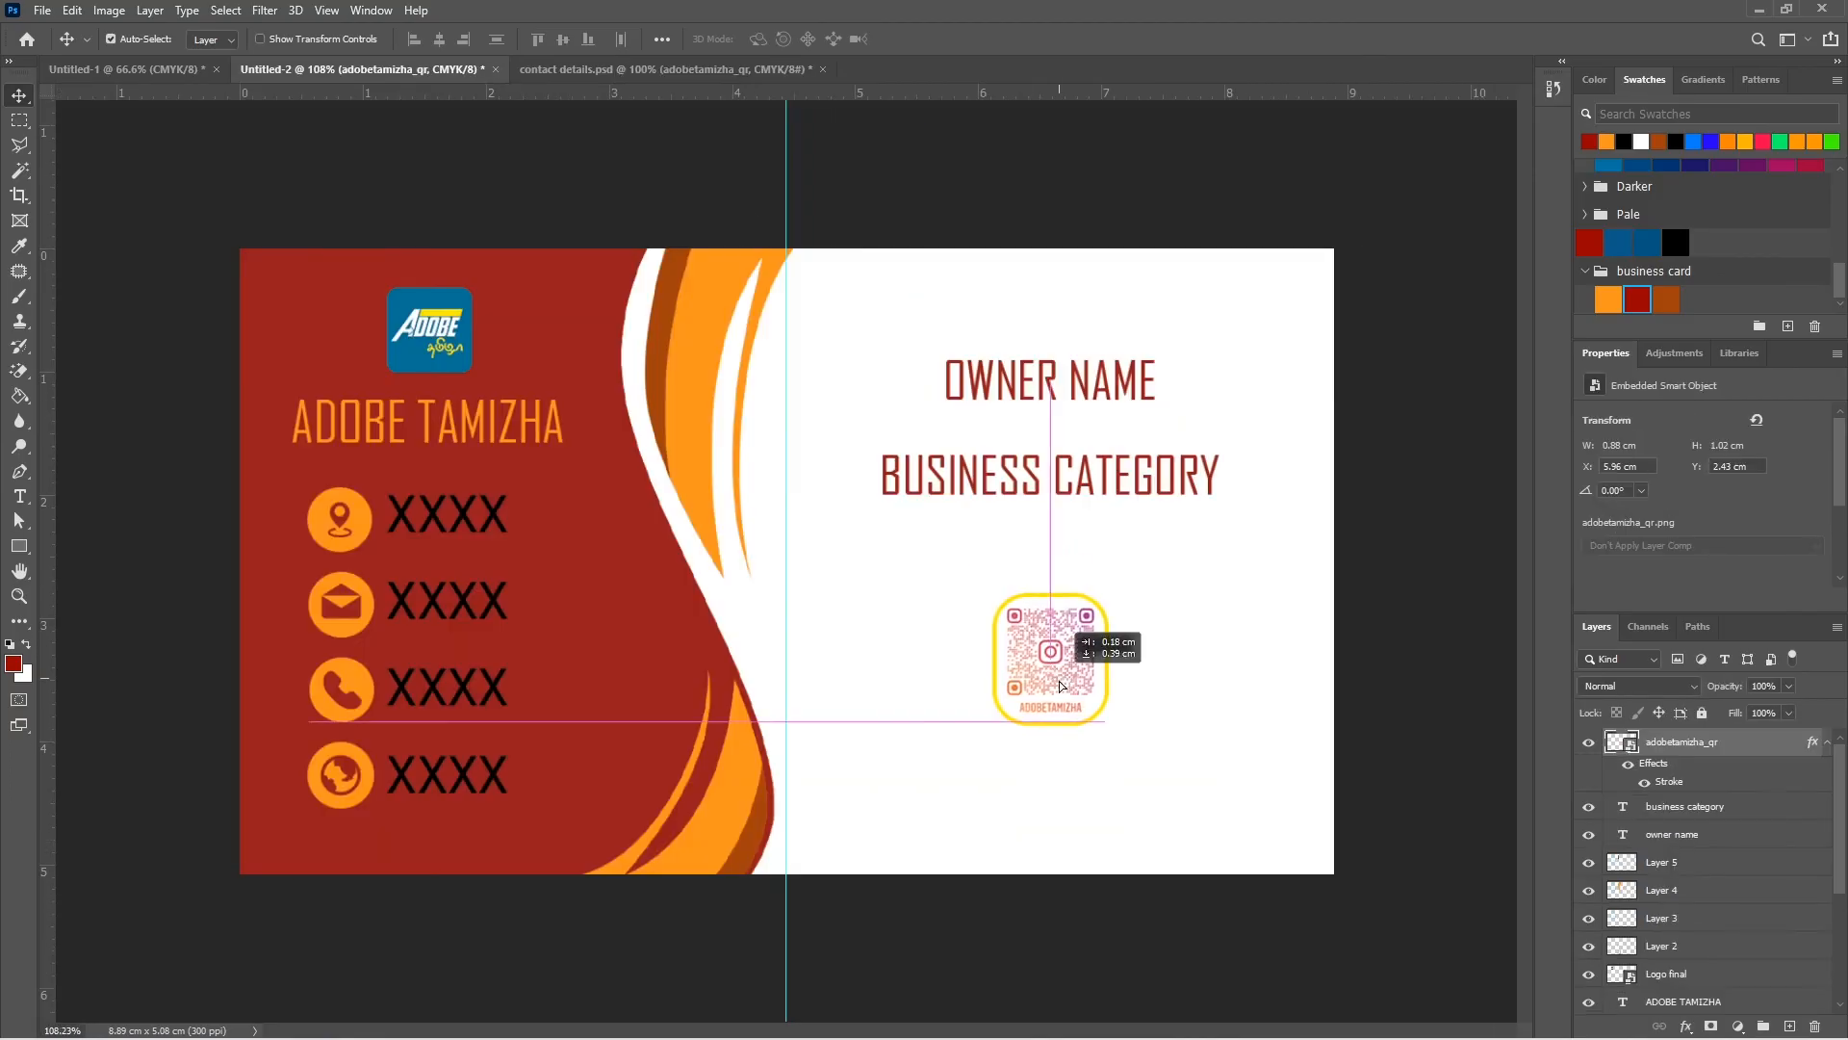
Place the QR code at about 1.43 by 1.64 cm below BUSINESS CATEGORY and close contact details.psd without saving.
{"action": "left_click_drag", "start_coordinate": [1082, 648], "coordinate": [1083, 680]}
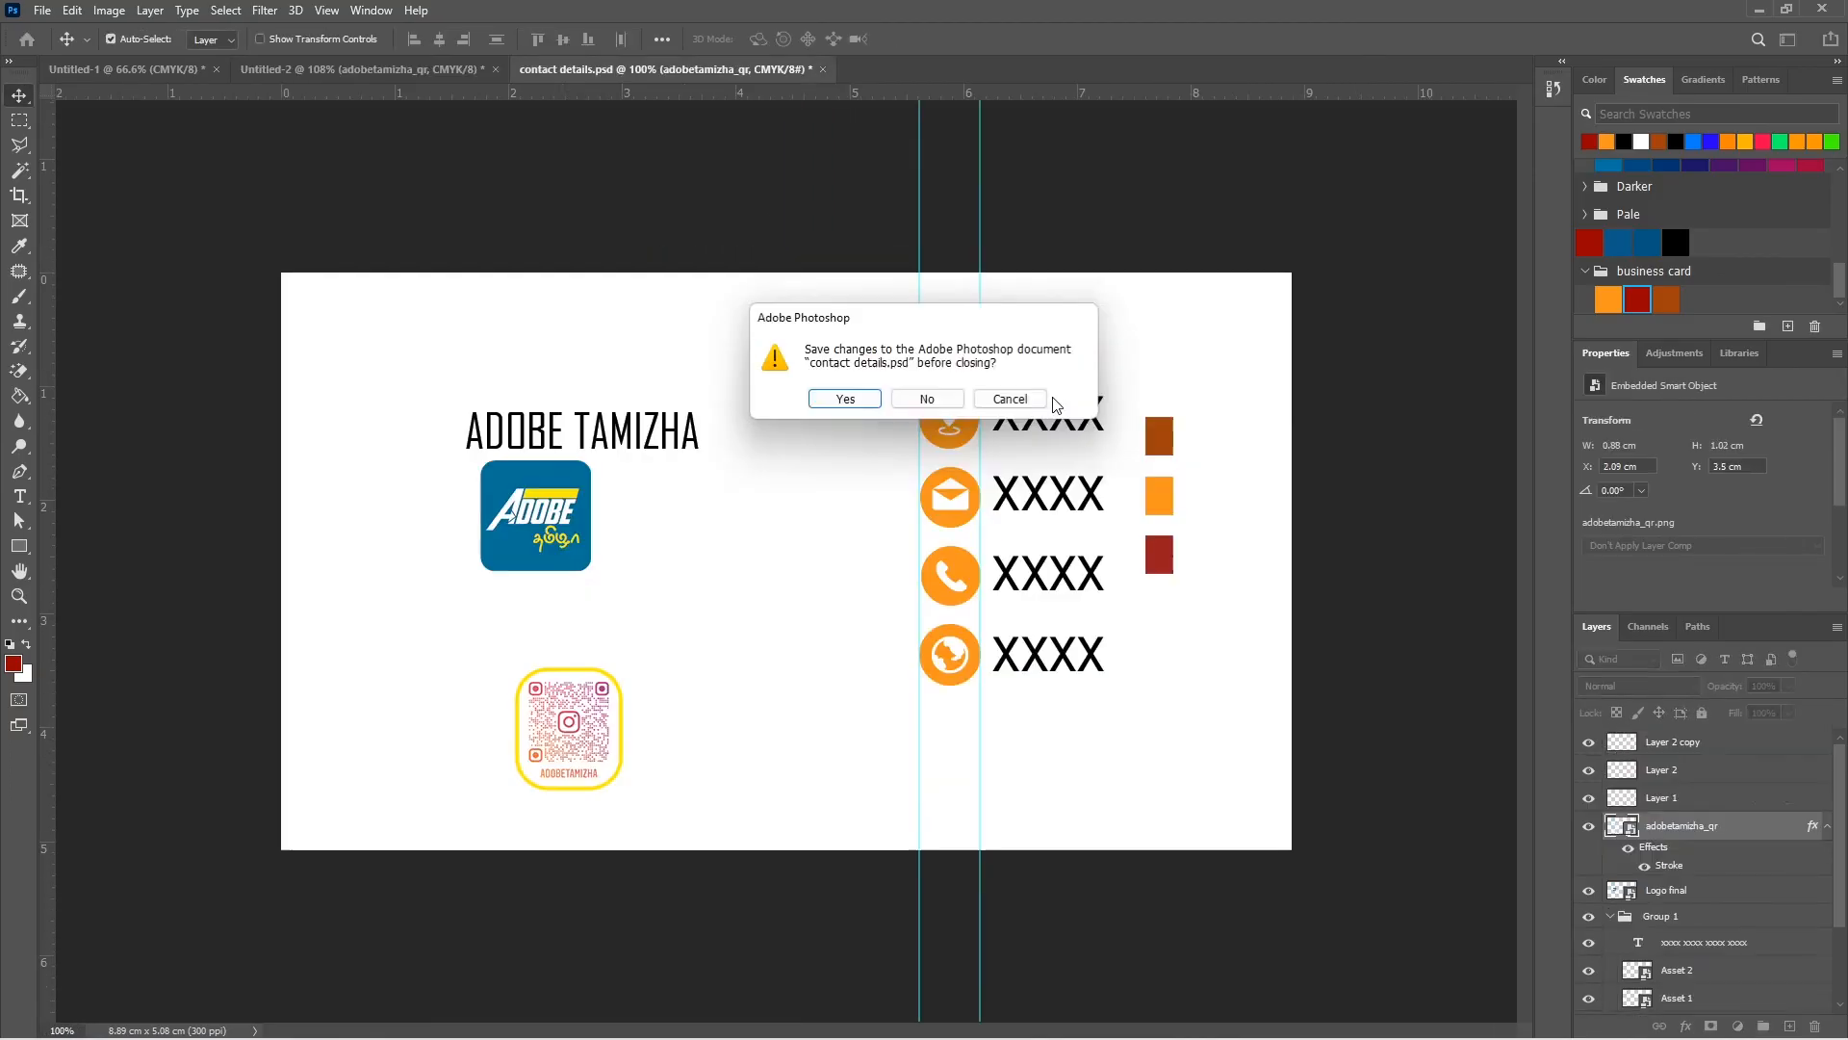
{"action": "left_click", "coordinate": [926, 398]}
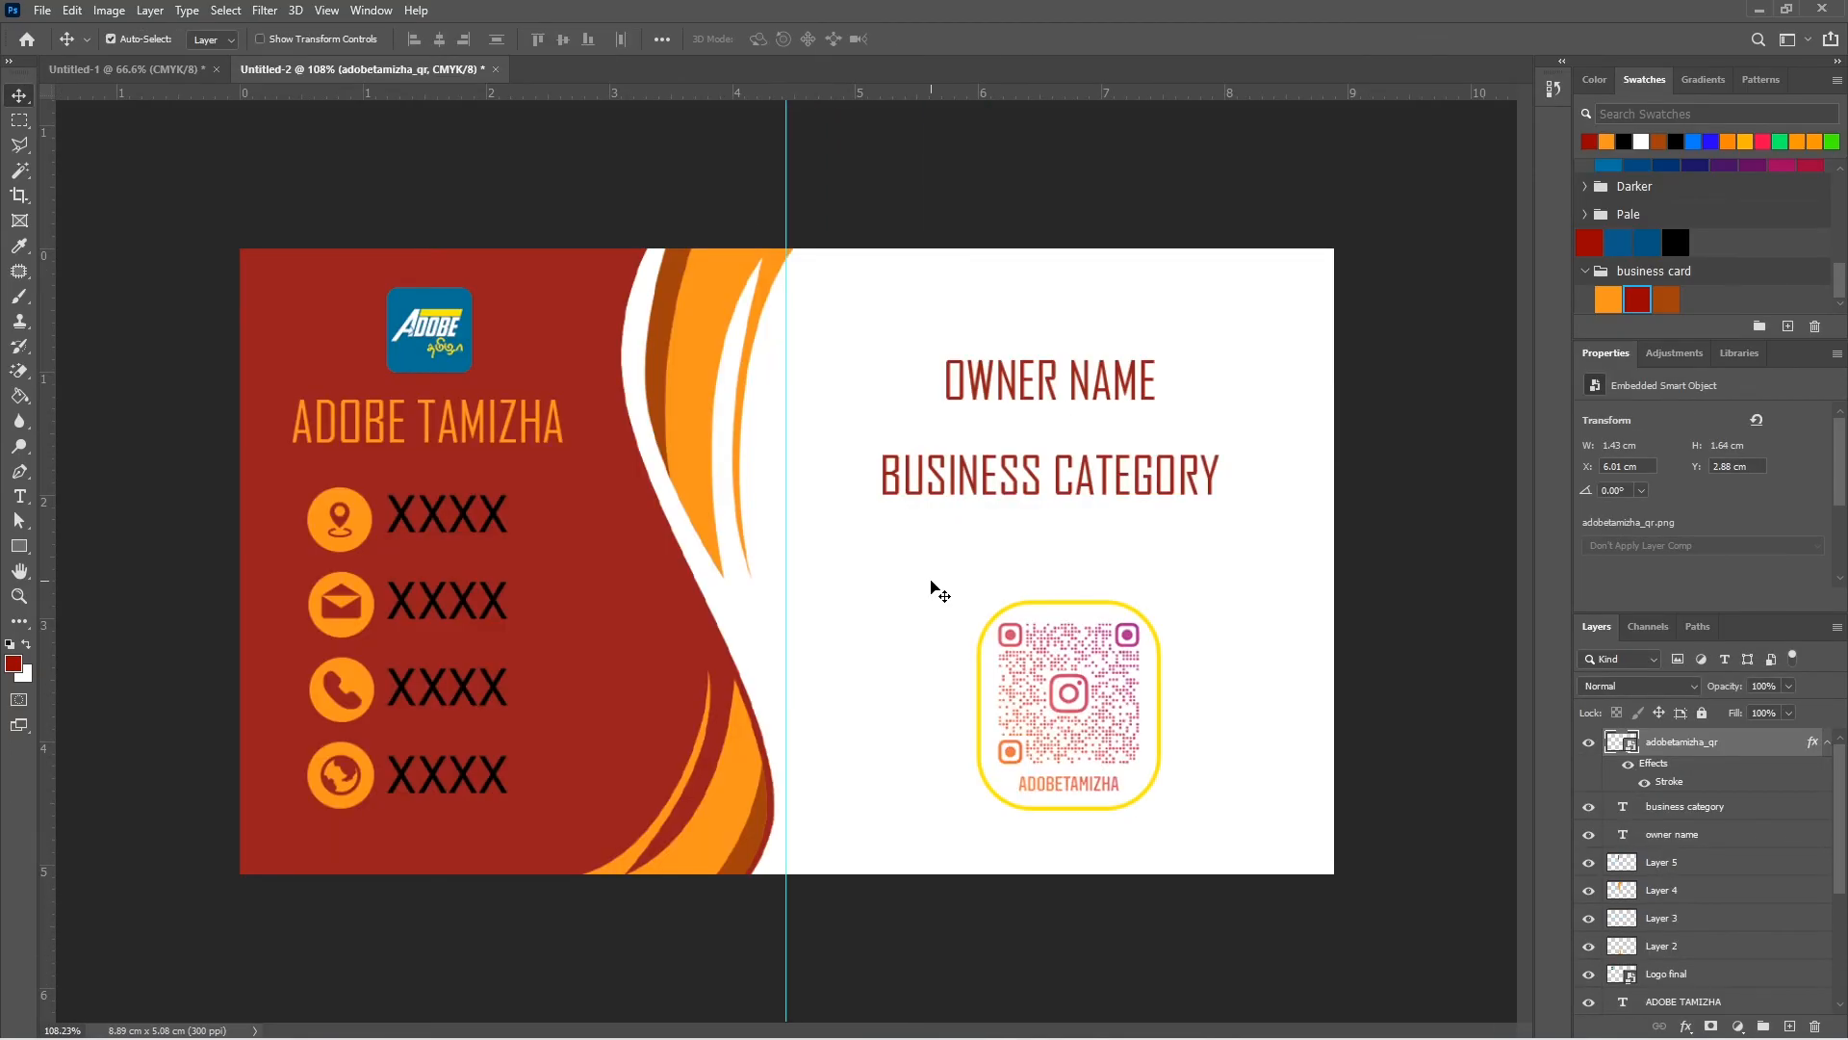